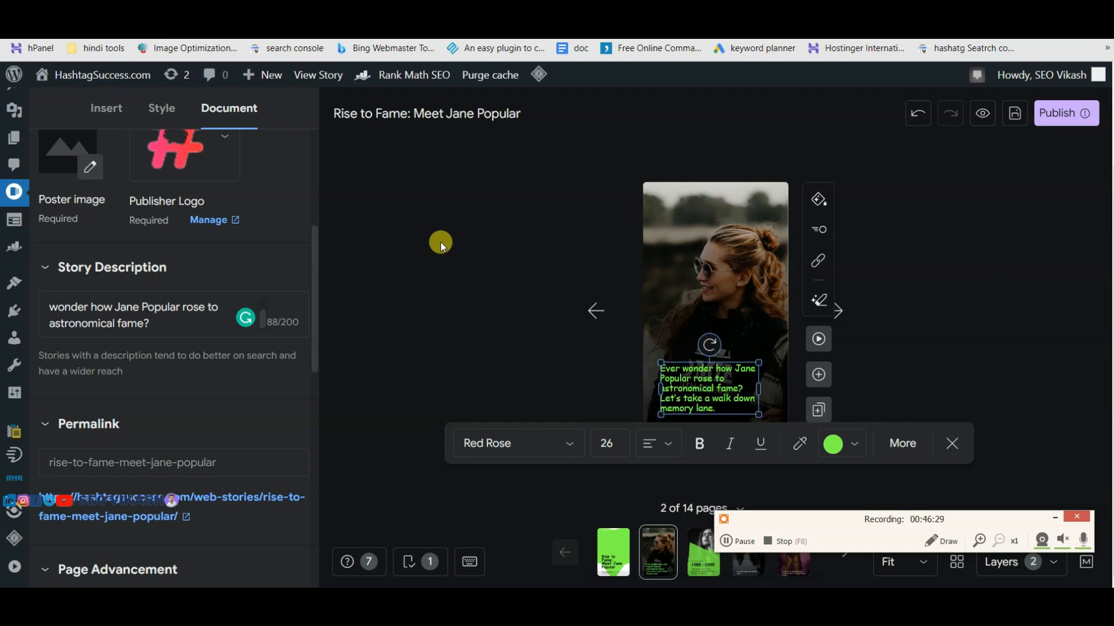
Step: Go to the story's first page and move the cover title text slightly higher
click(370, 112)
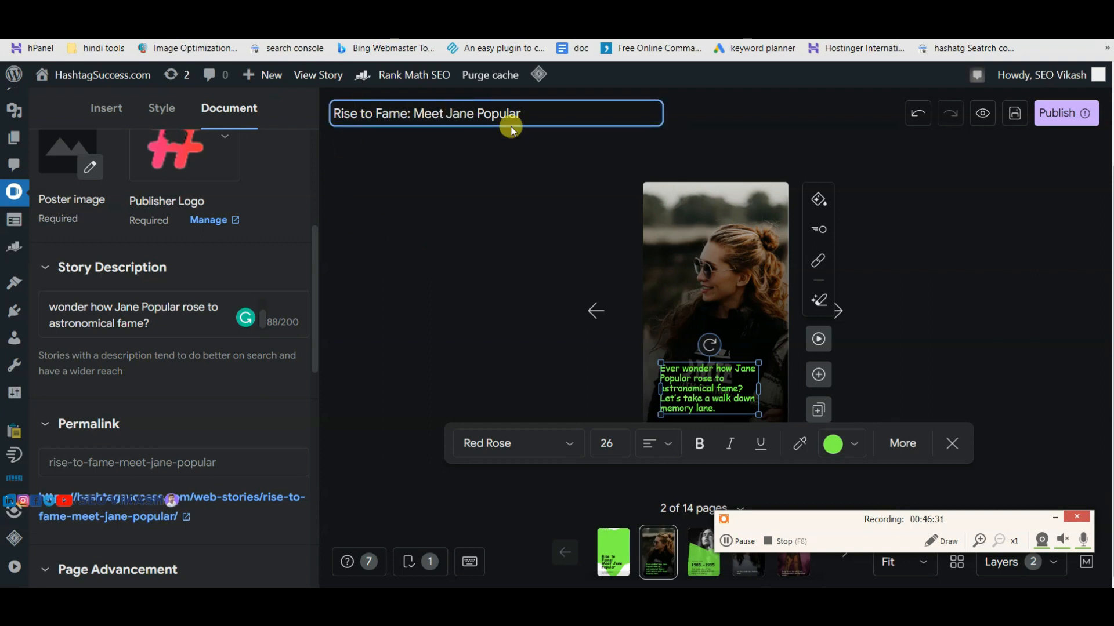
click(415, 228)
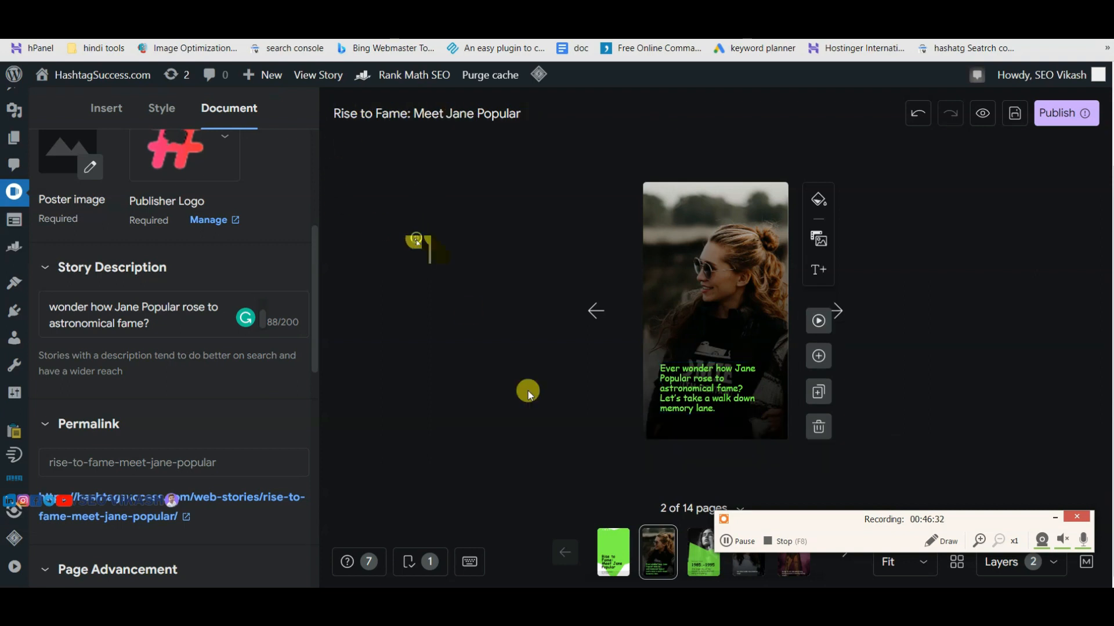
click(614, 574)
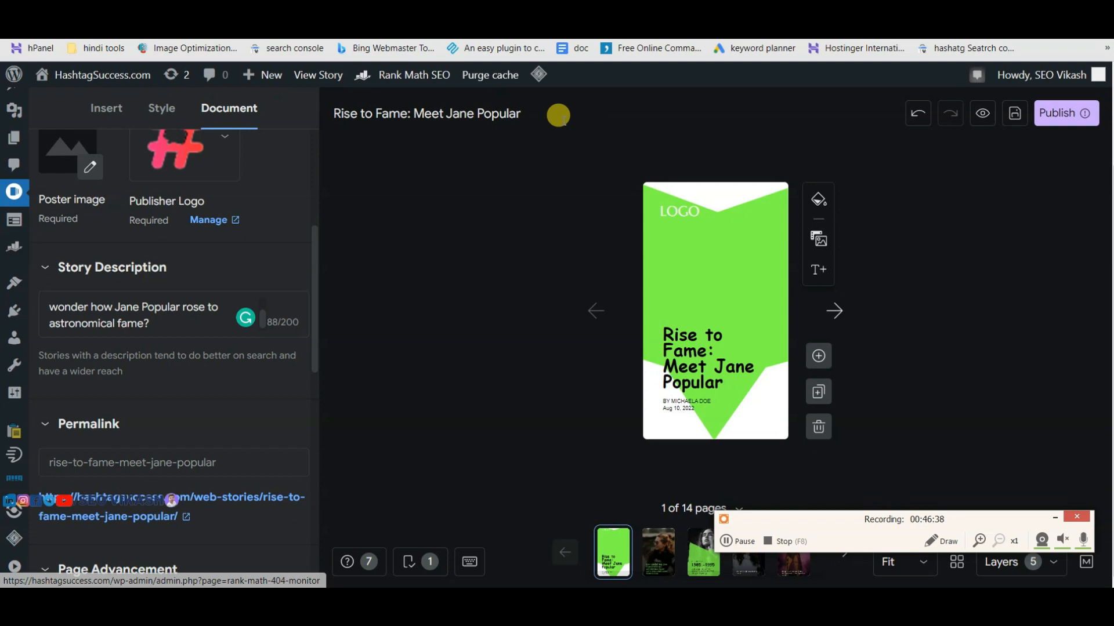
triple_click(499, 114)
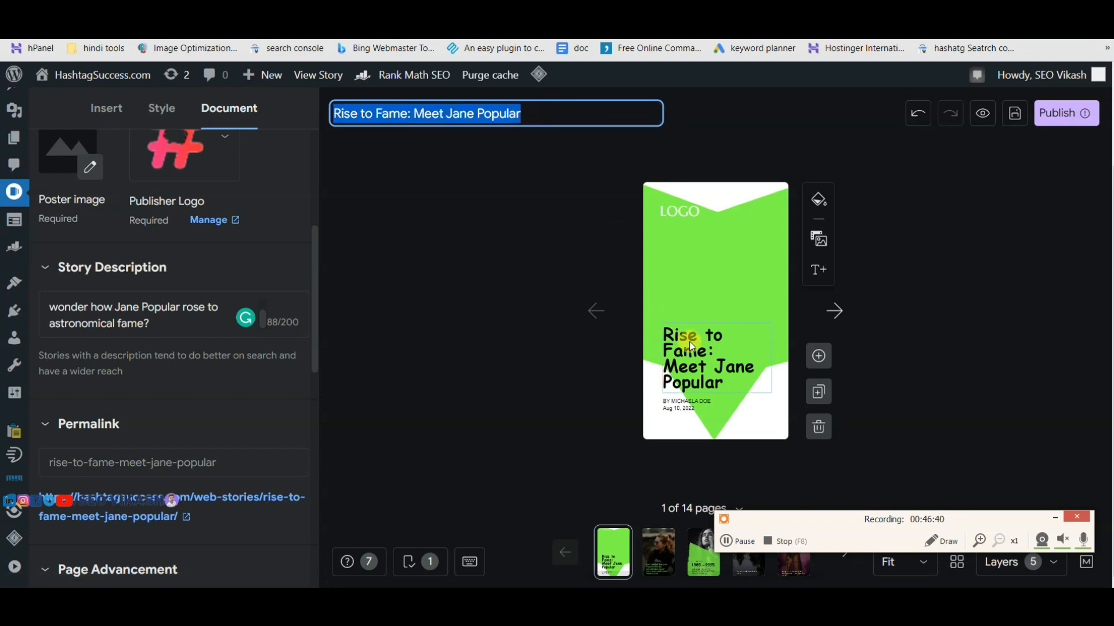
drag(689, 346, 687, 317)
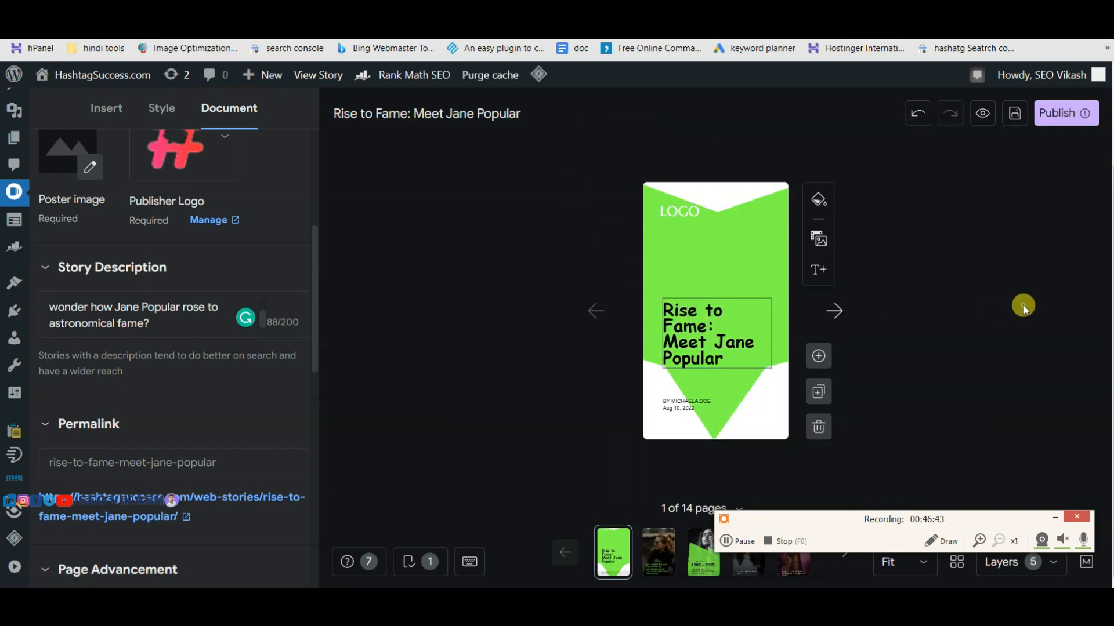
Step: Narrow the LOGO text box on the cover so it closely fits the word
click(723, 219)
drag(781, 217, 708, 213)
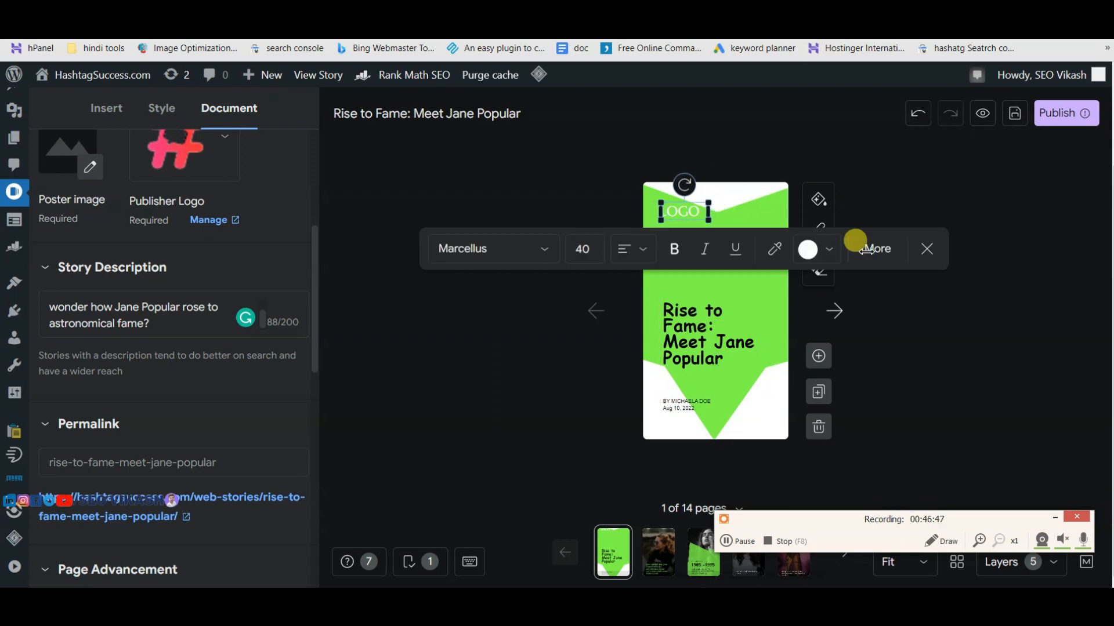
click(946, 311)
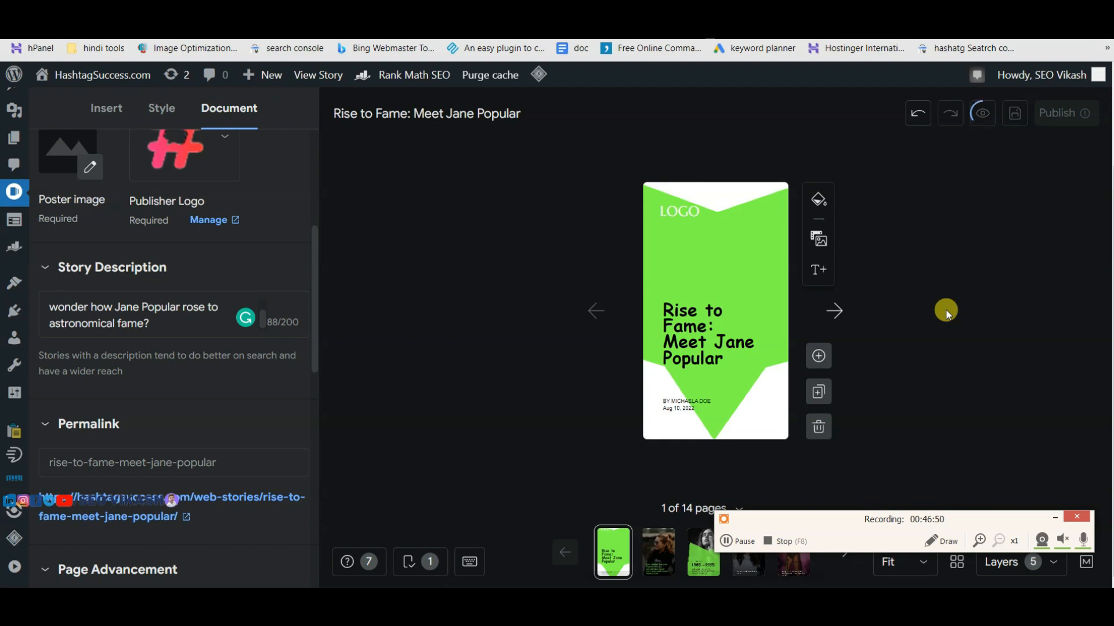
Step: Move the author byline on the cover slightly up, away from the date line
scroll(231, 234, up, 3)
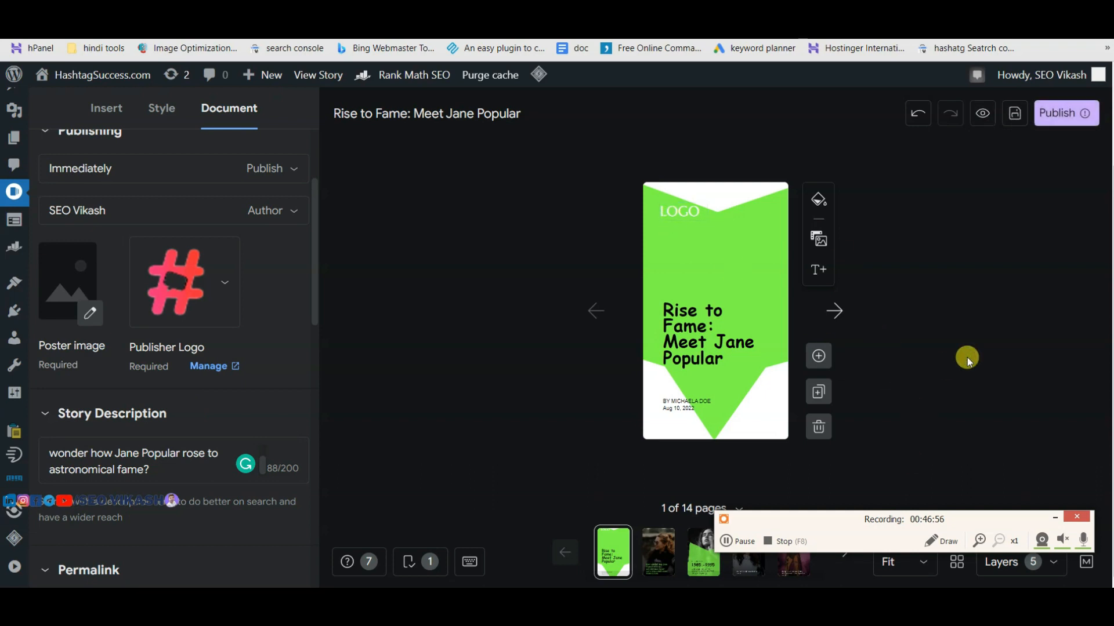
click(703, 403)
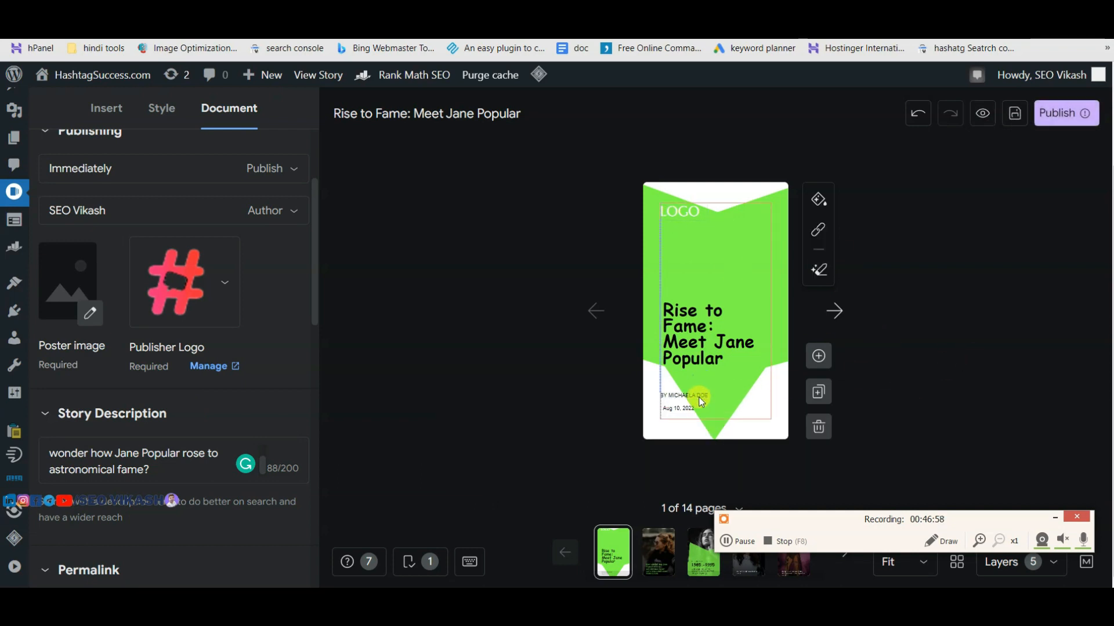
click(924, 356)
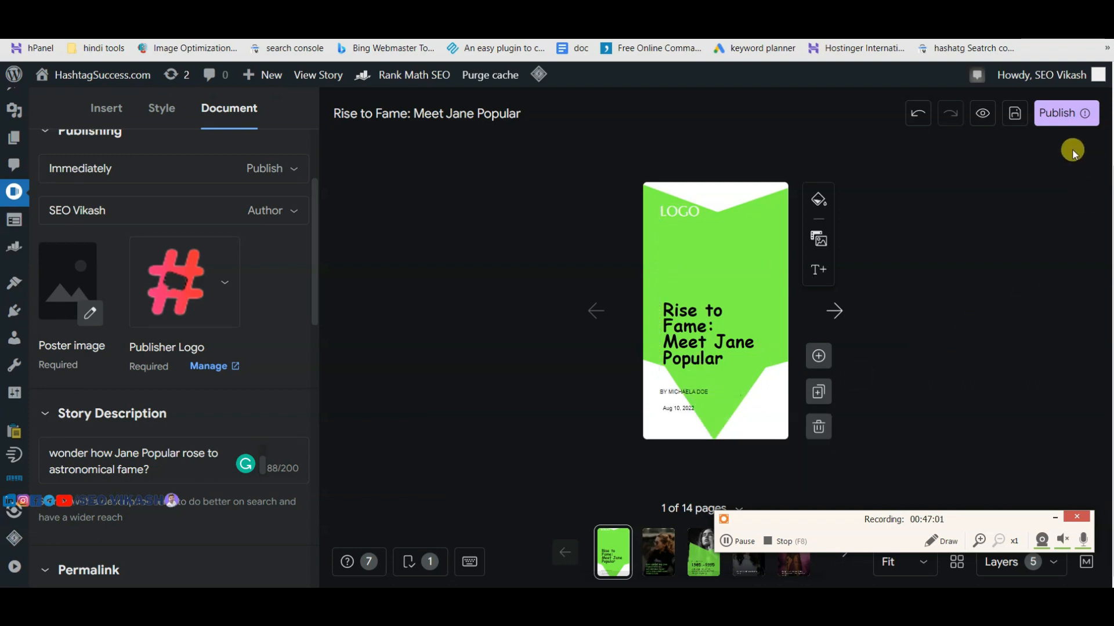
Step: Review the story's publishing details, close them, and check the byline and date texts on the cover
click(1067, 114)
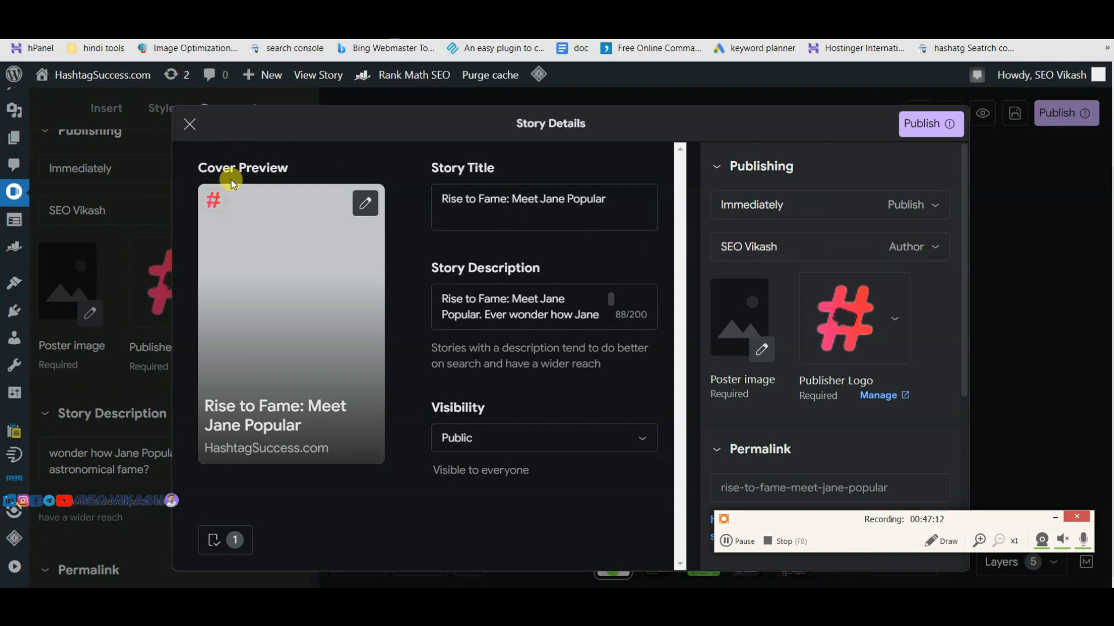
click(190, 124)
click(671, 391)
click(920, 352)
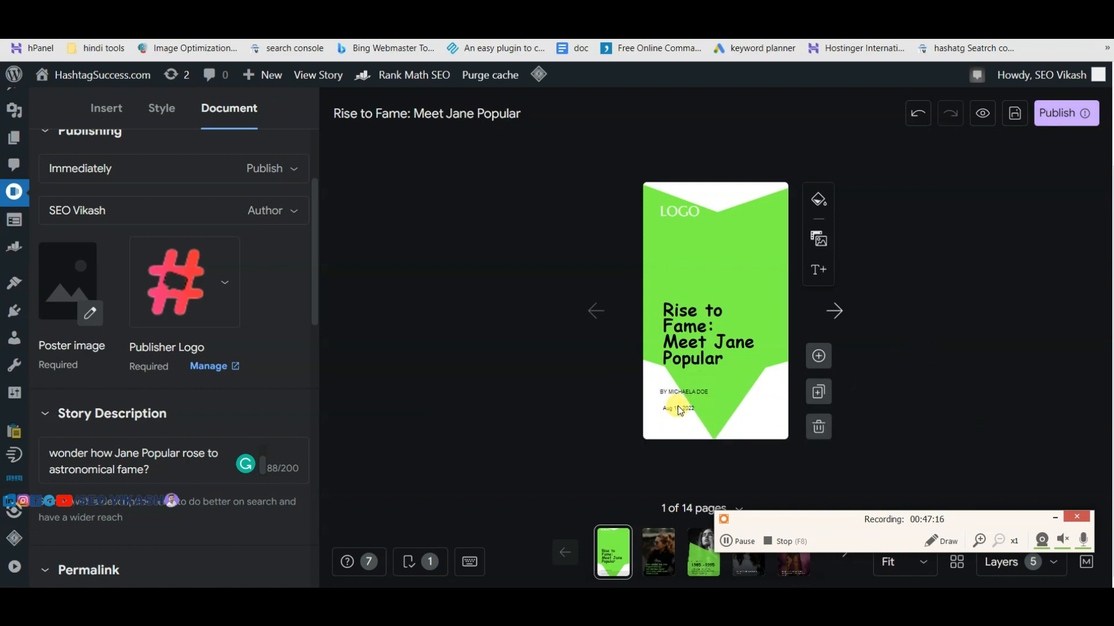
click(683, 413)
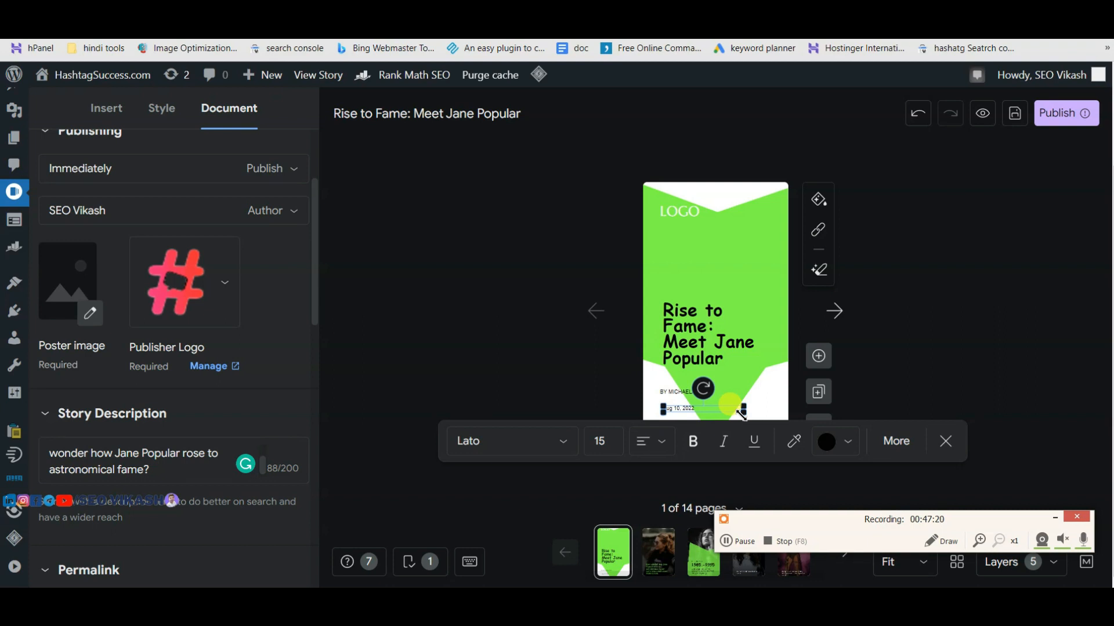
click(918, 367)
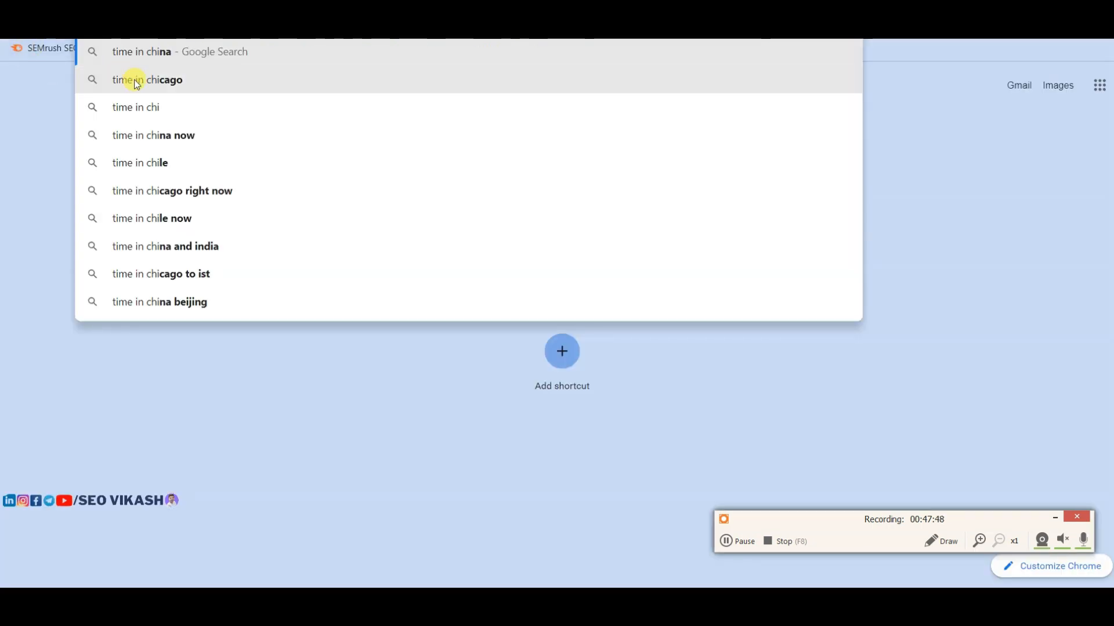
Step: Search Google for "time in chicago" and copy the date 11 August 2022 from the result
click(141, 87)
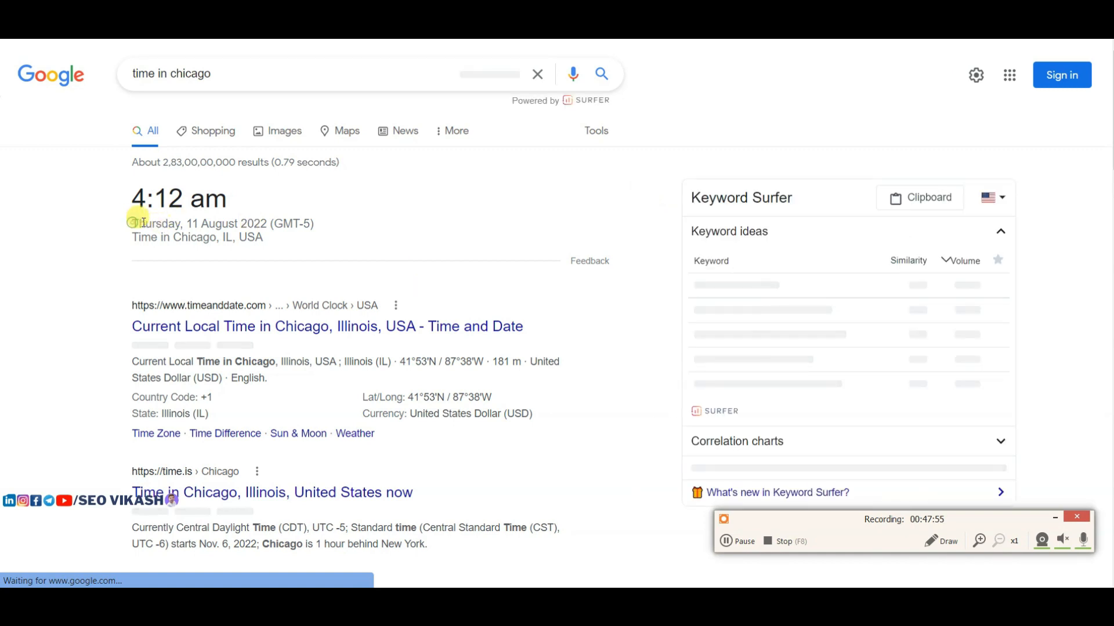
drag(132, 225, 229, 225)
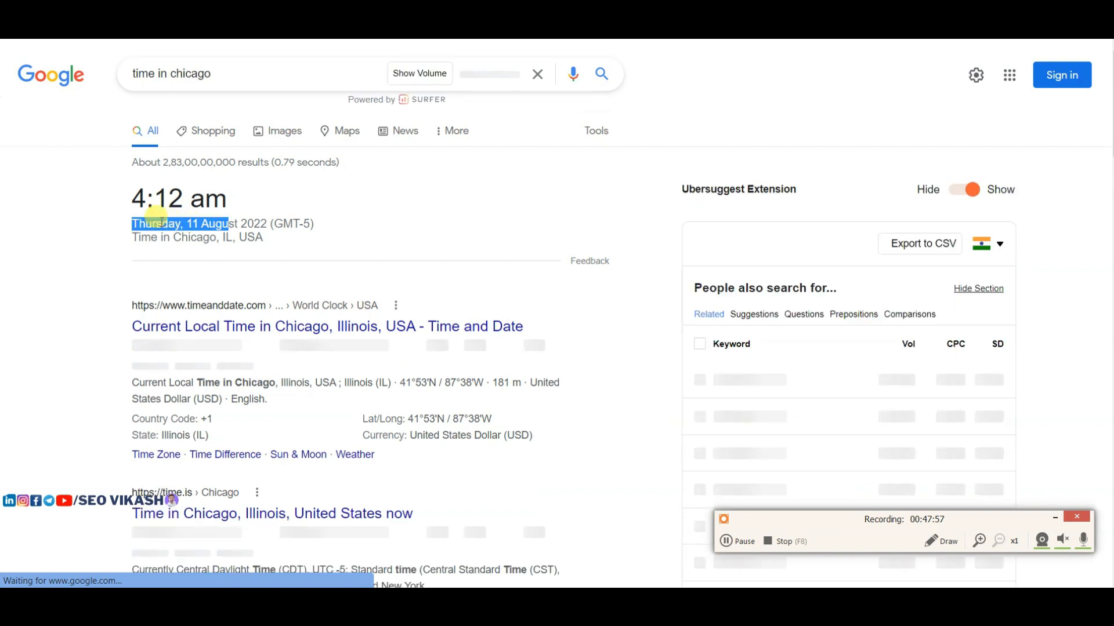
click(138, 224)
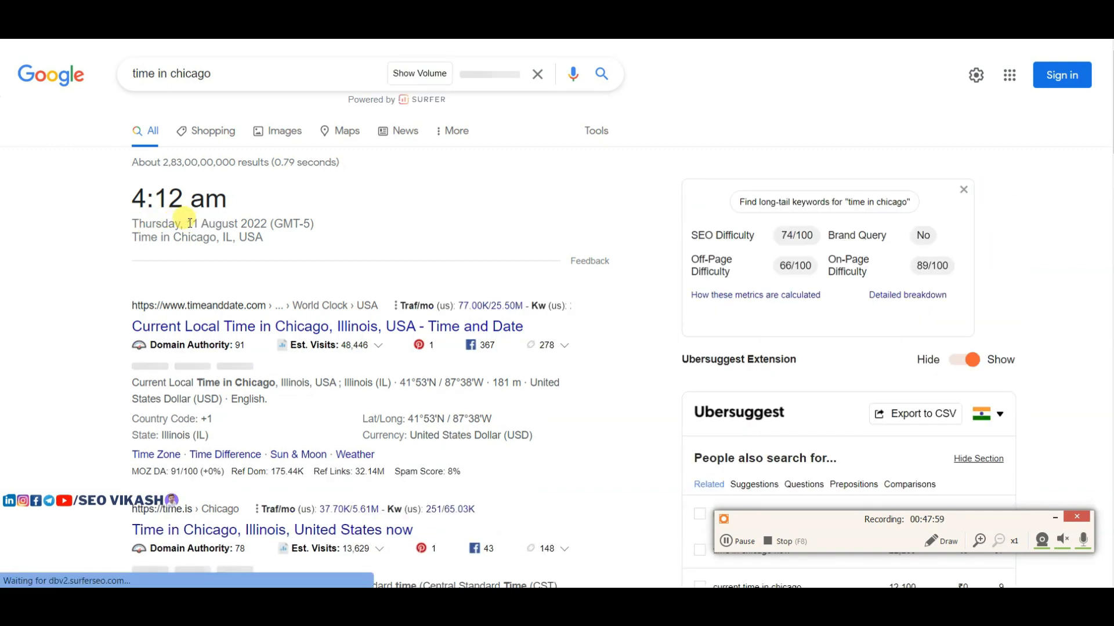
drag(186, 224, 265, 226)
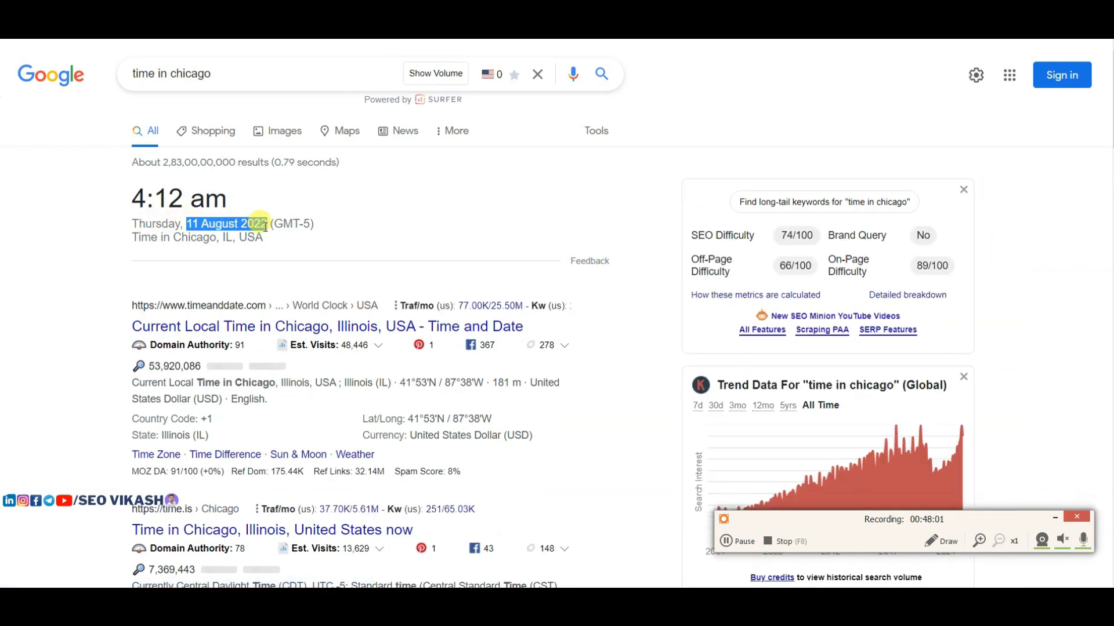
right_click(257, 229)
click(270, 235)
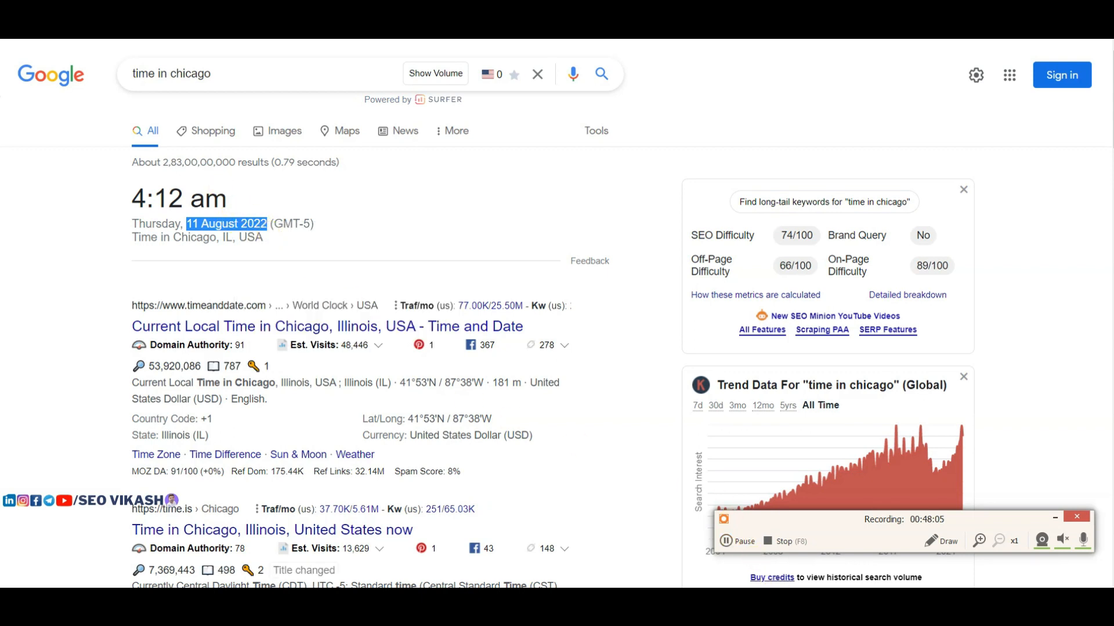
Step: Switch back to the Web Stories editor and review the story title, cover title text and story description
click(510, 534)
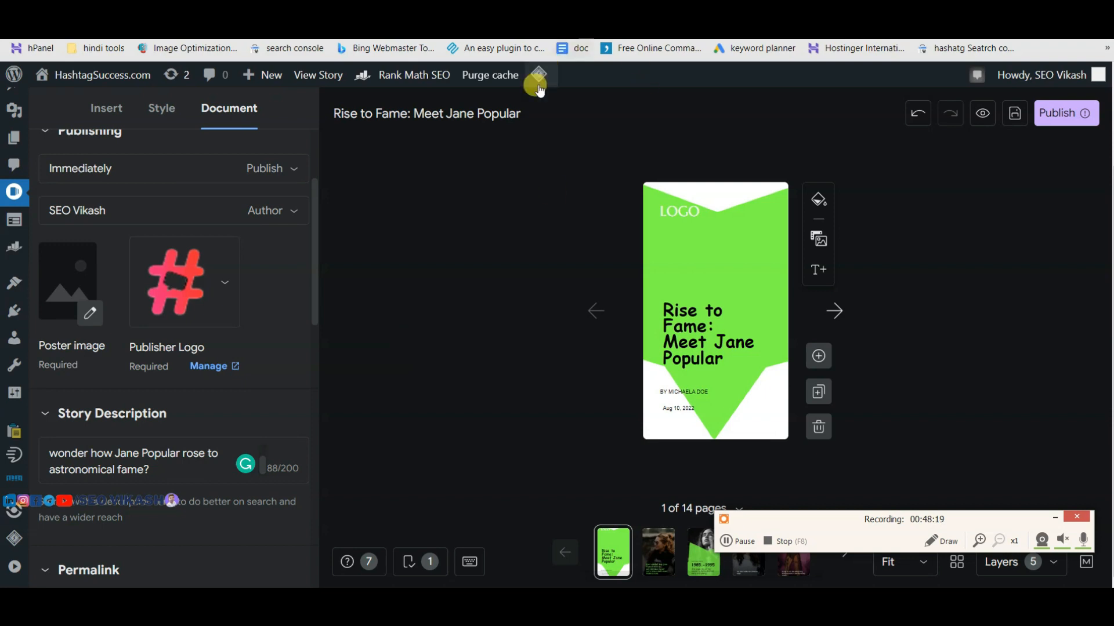
click(522, 113)
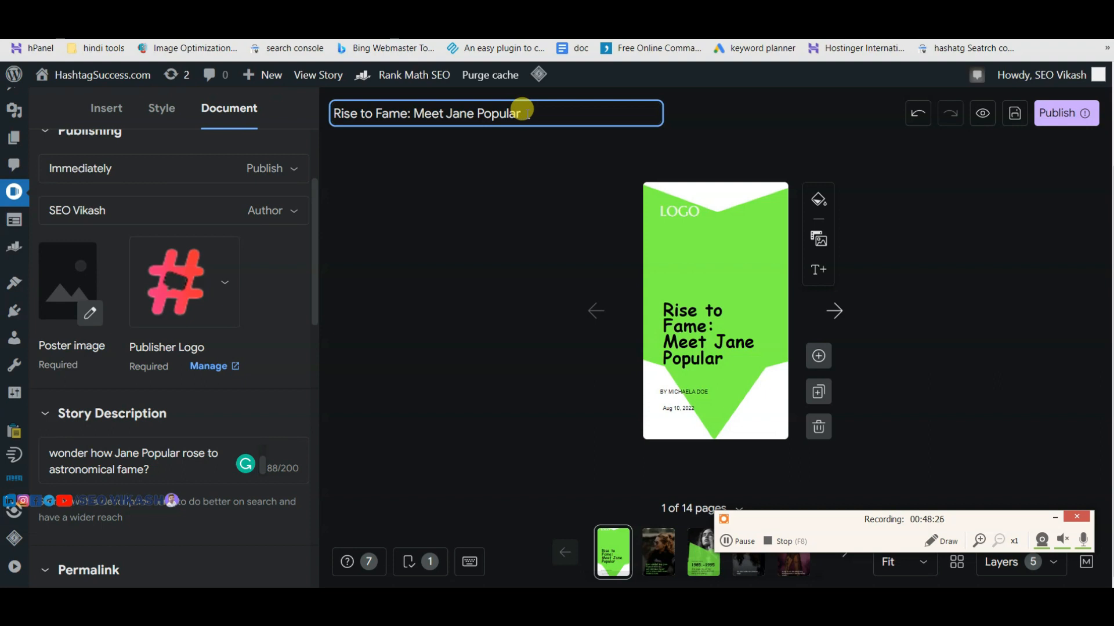
click(382, 184)
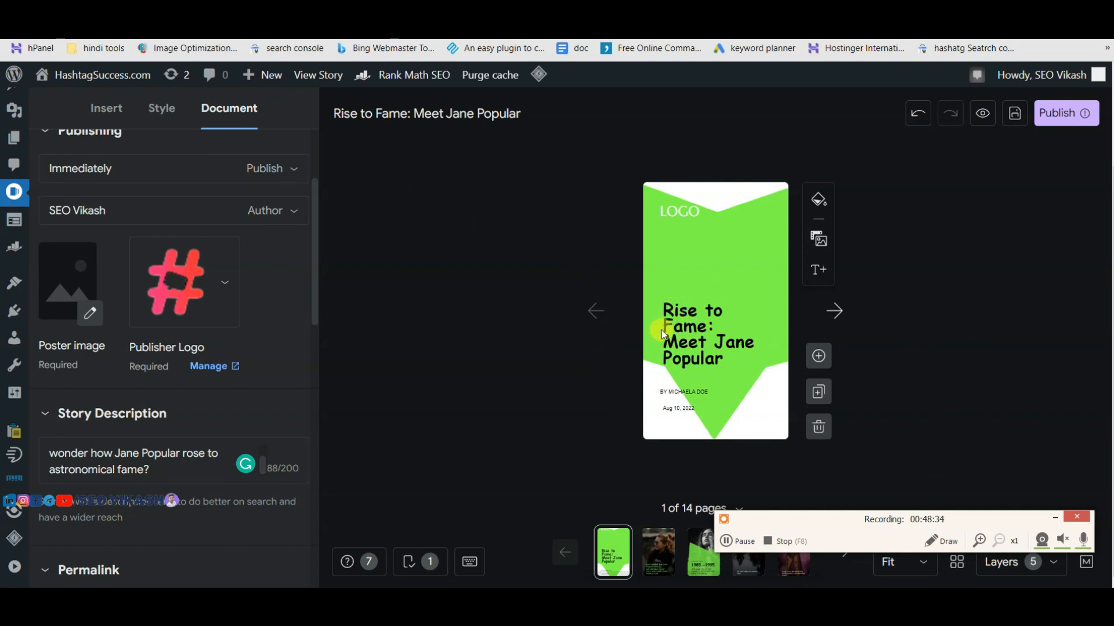
click(708, 340)
click(988, 299)
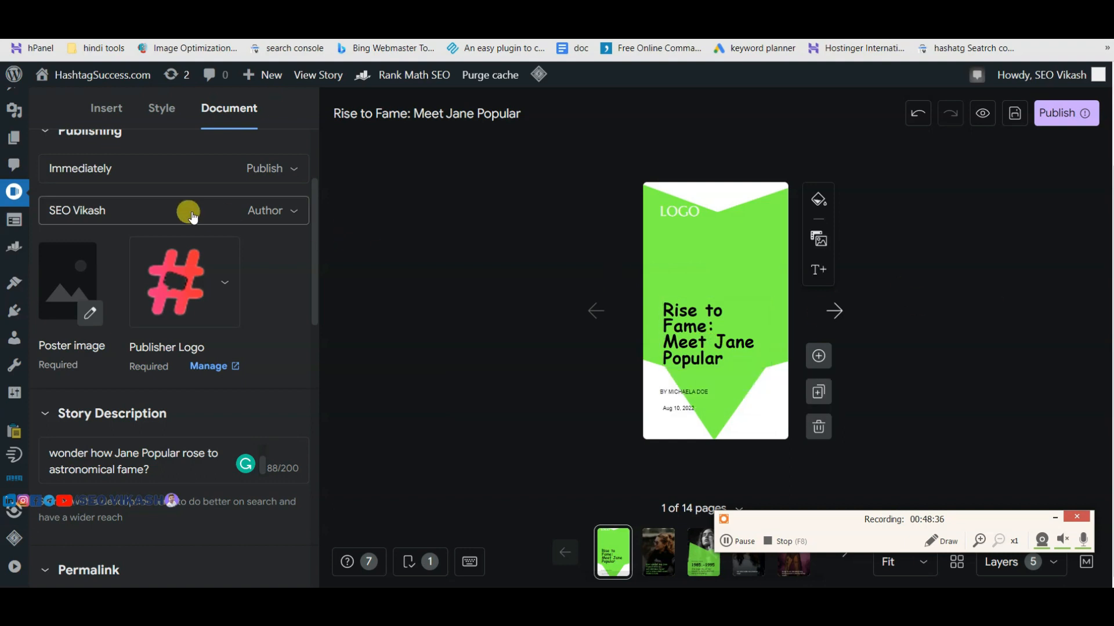
scroll(226, 368, up, 1)
scroll(174, 418, down, 1)
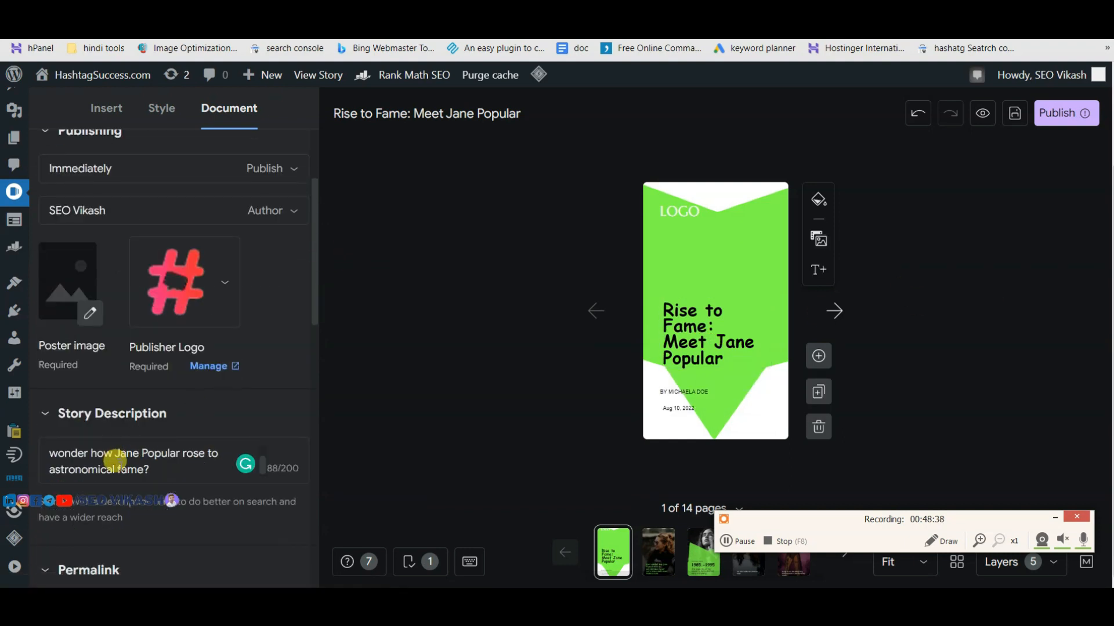
scroll(117, 454, up, 1)
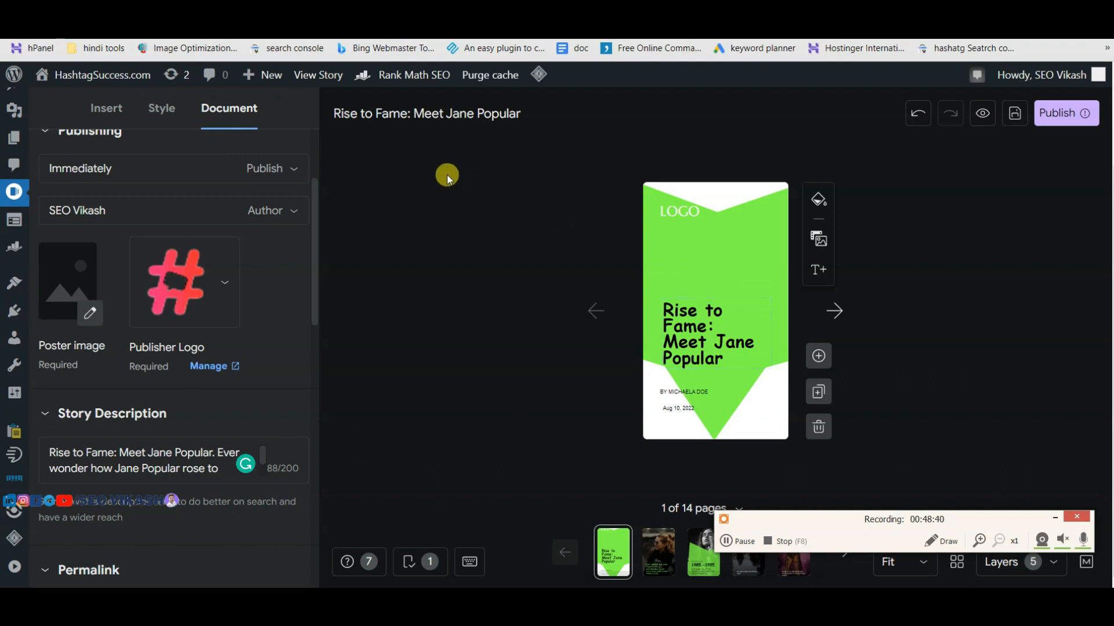
scroll(174, 464, down, 1)
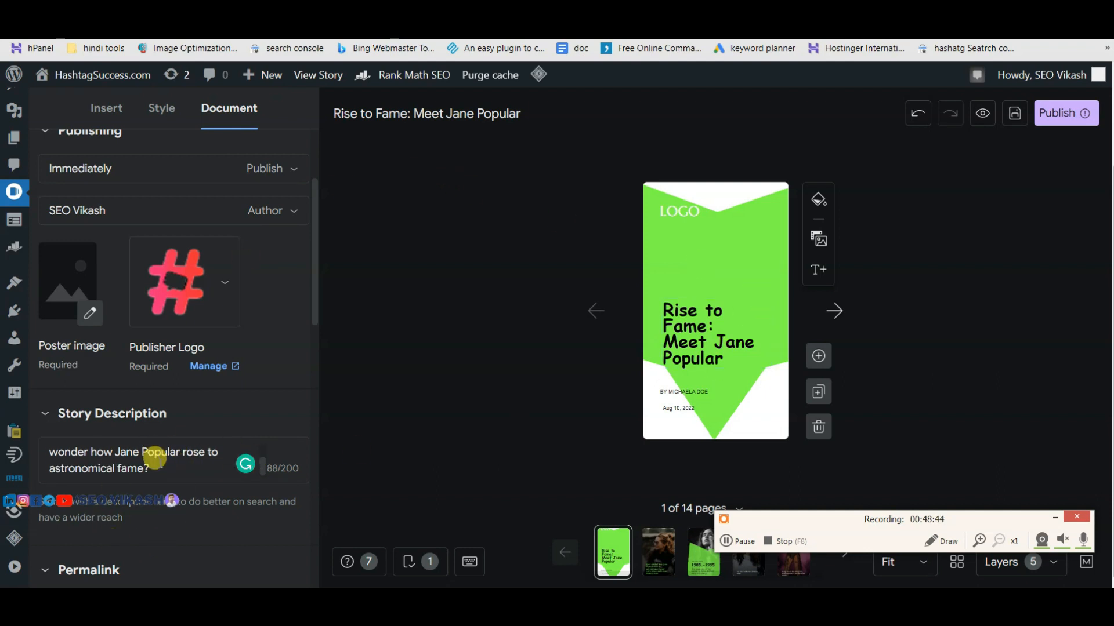
Step: Open the story's second page and compare its text with the story description and publishing settings
click(656, 572)
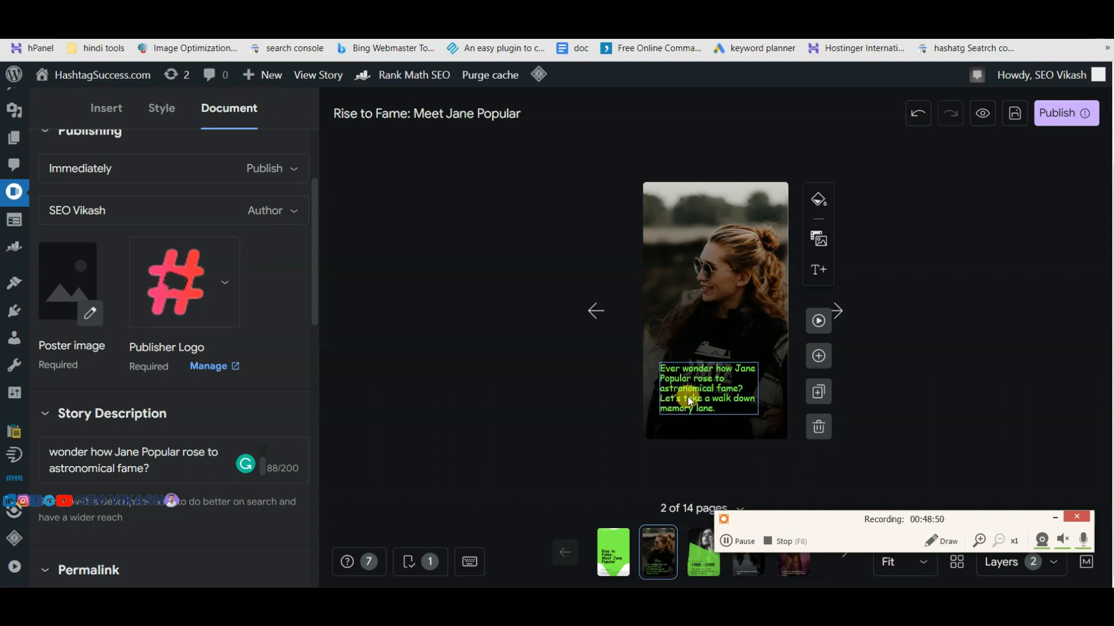
scroll(185, 390, up, 3)
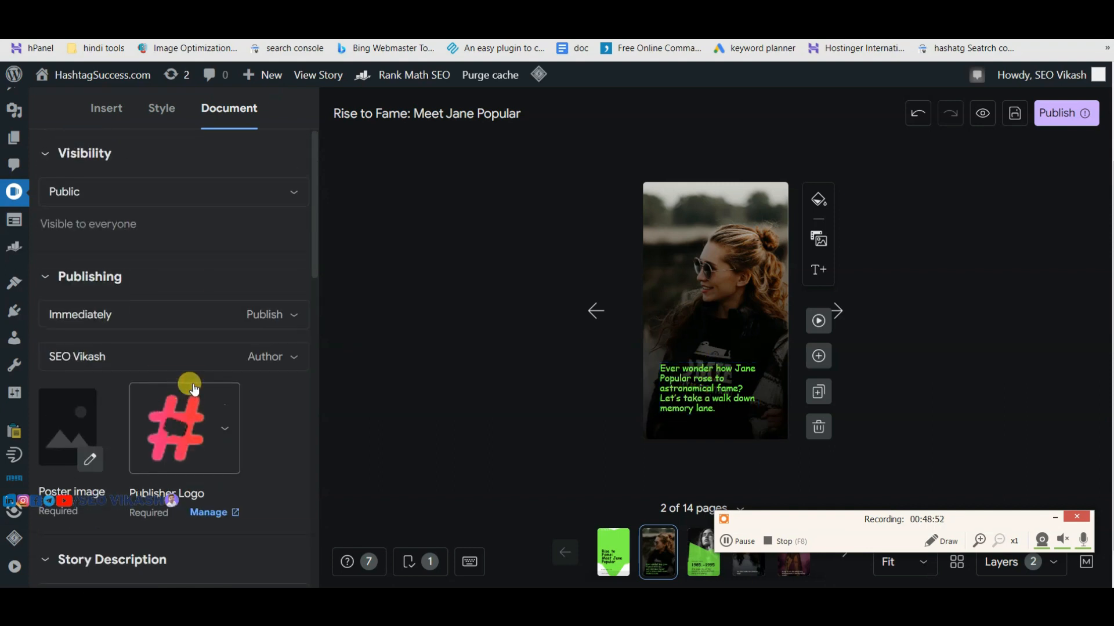
scroll(248, 313, up, 3)
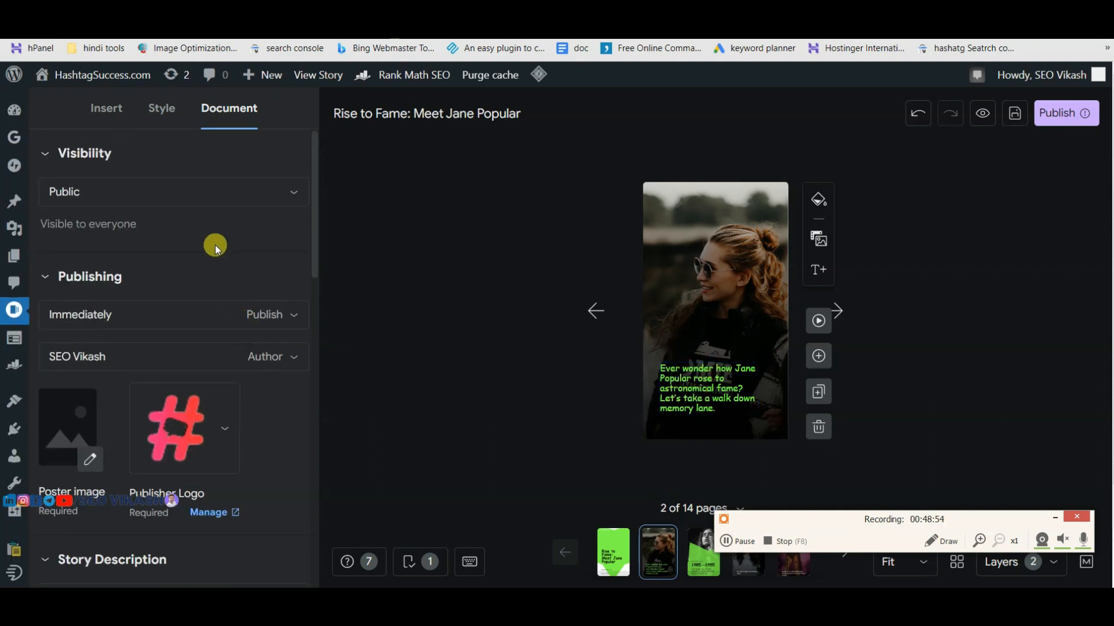
scroll(228, 235, down, 3)
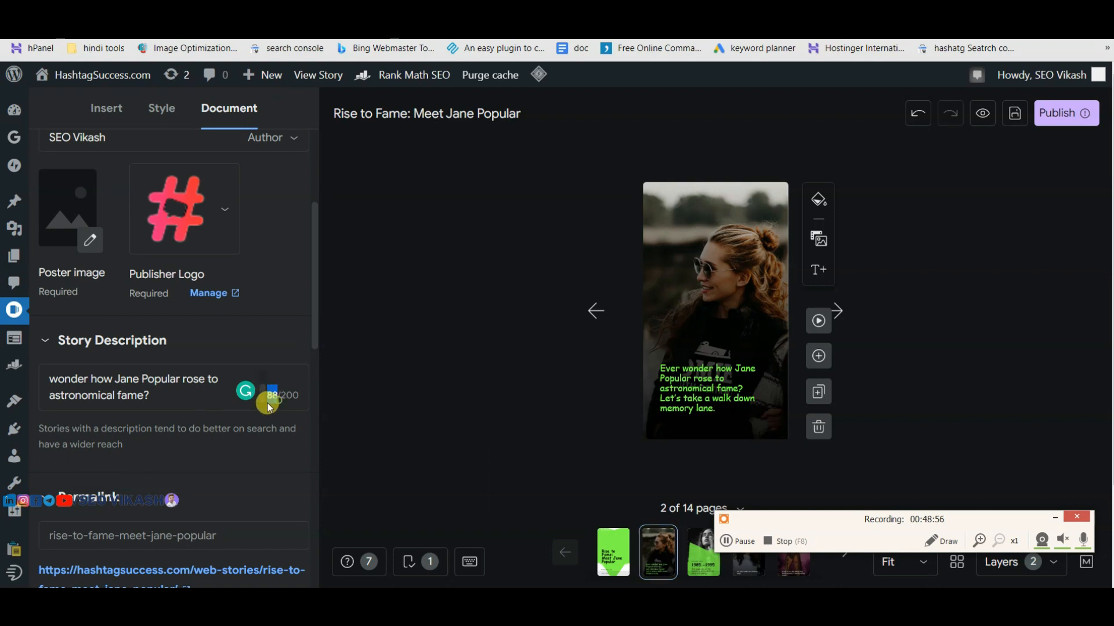
triple_click(175, 384)
click(186, 389)
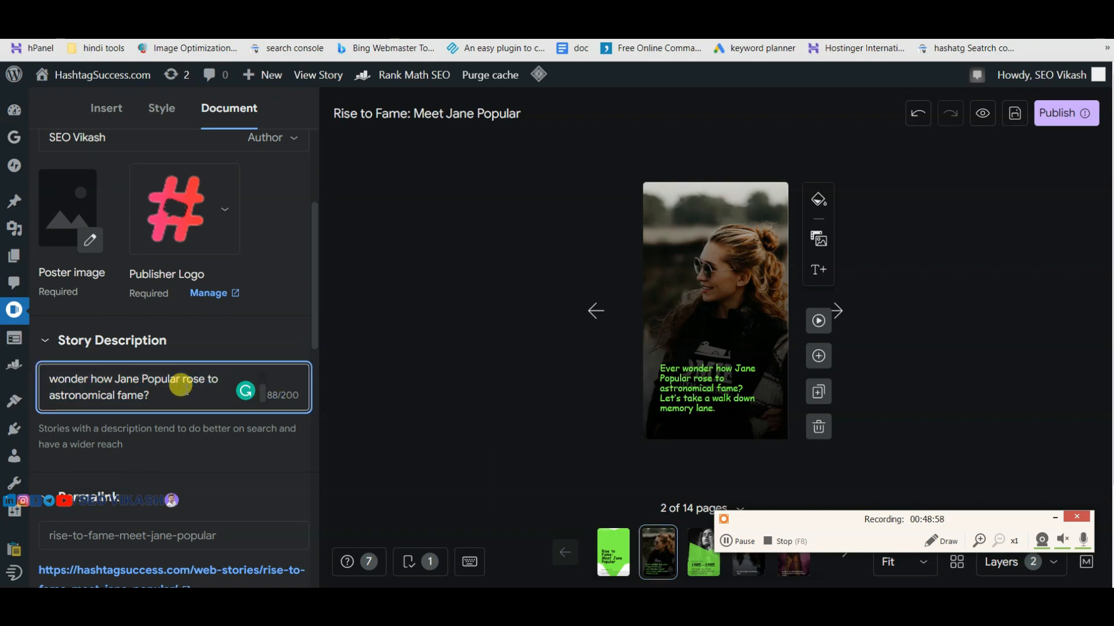
click(956, 371)
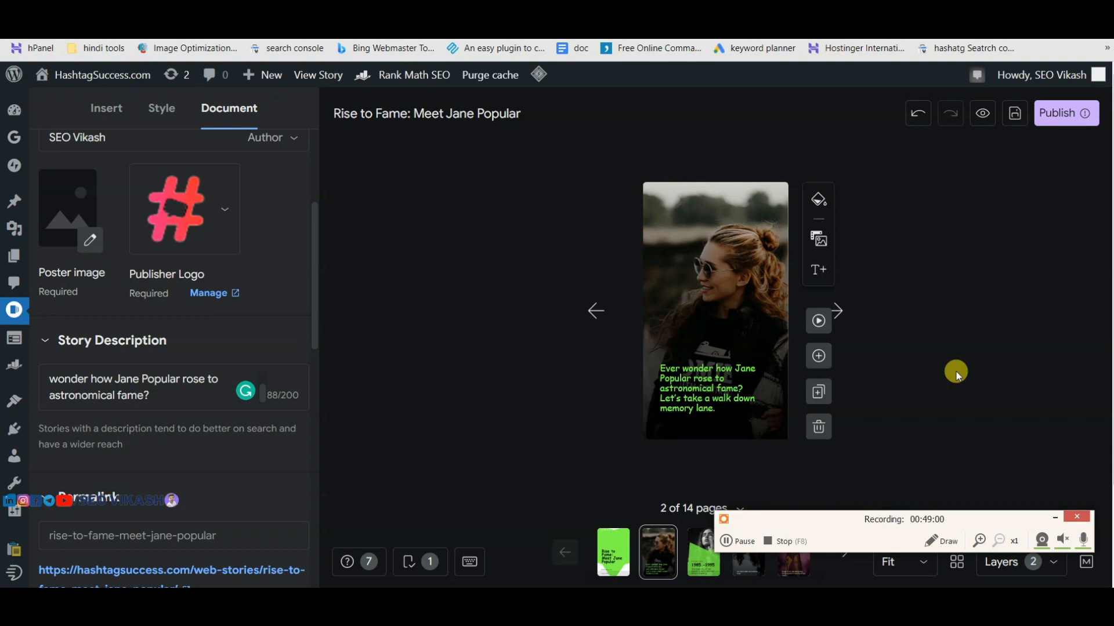
Step: Return to the first page and reposition the cover title text slightly higher and further right
click(614, 554)
click(996, 320)
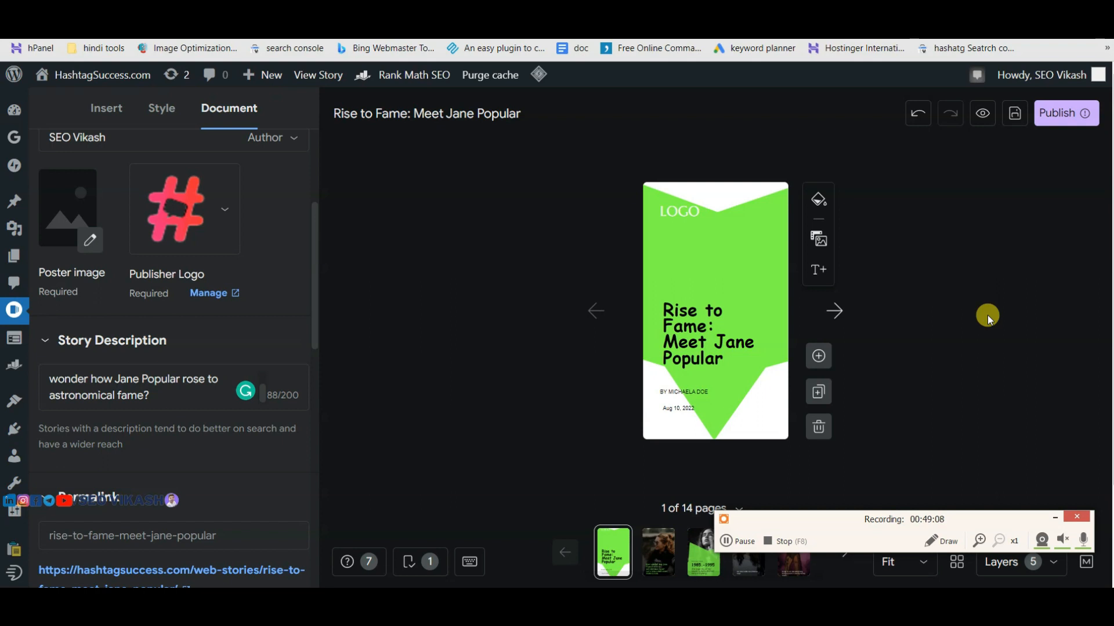
click(712, 342)
drag(712, 343, 693, 317)
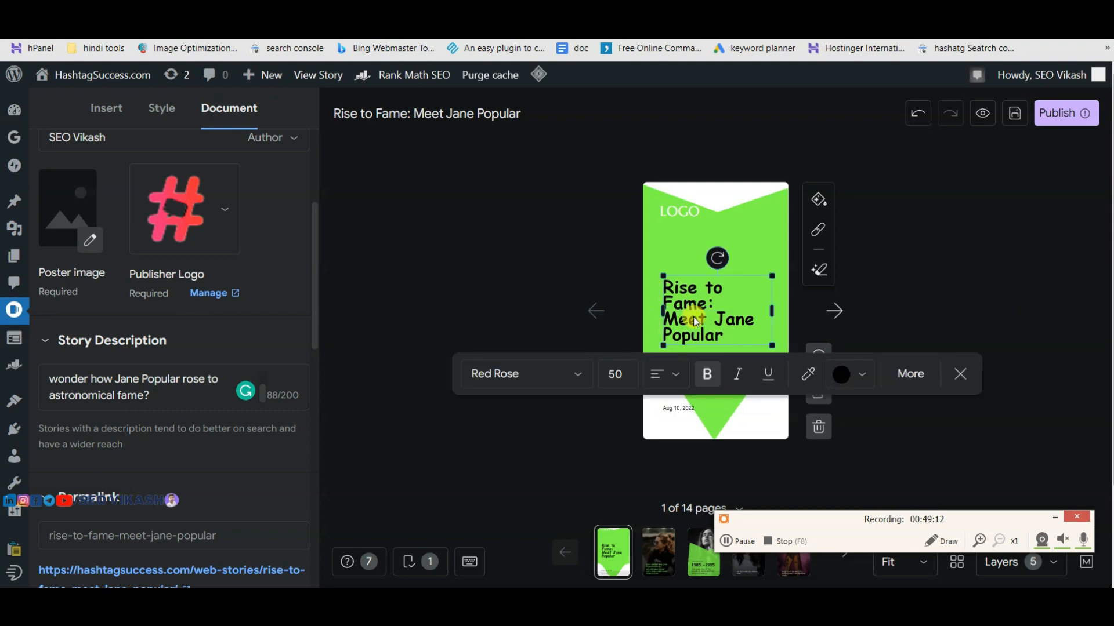
click(891, 285)
drag(700, 316, 711, 330)
click(995, 255)
click(723, 315)
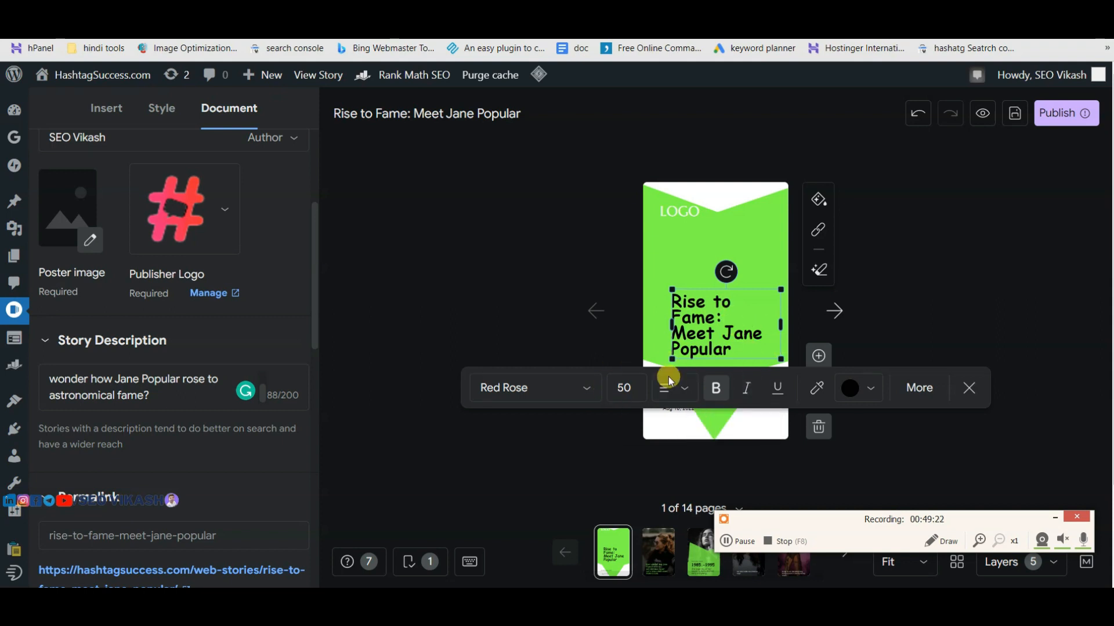
Step: Add a Title 1 text element to the story's second page
click(932, 303)
click(667, 551)
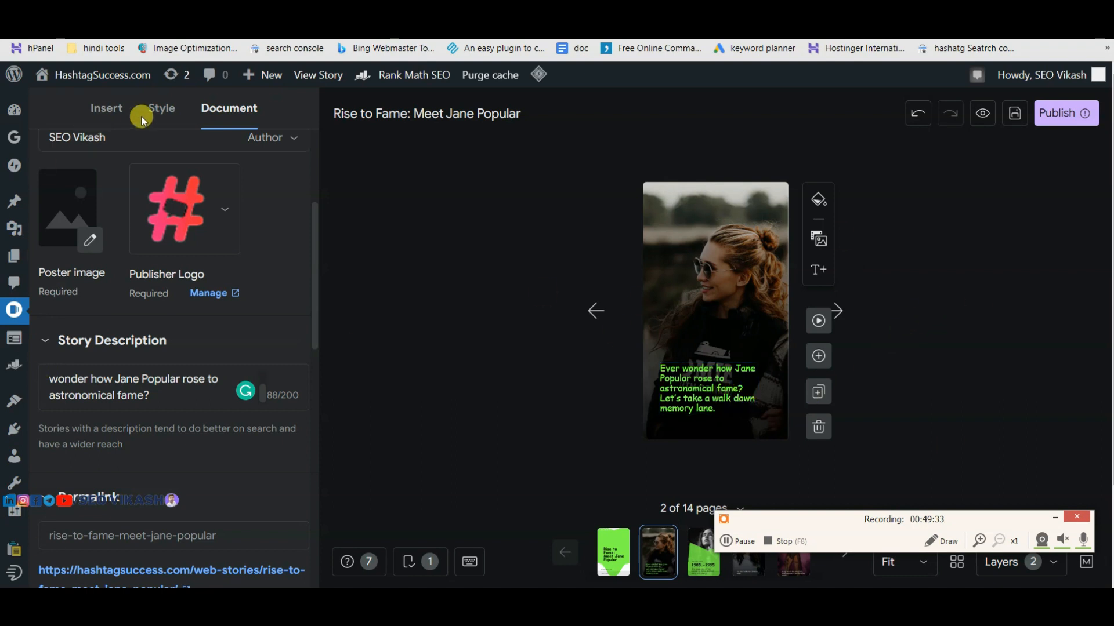
click(105, 109)
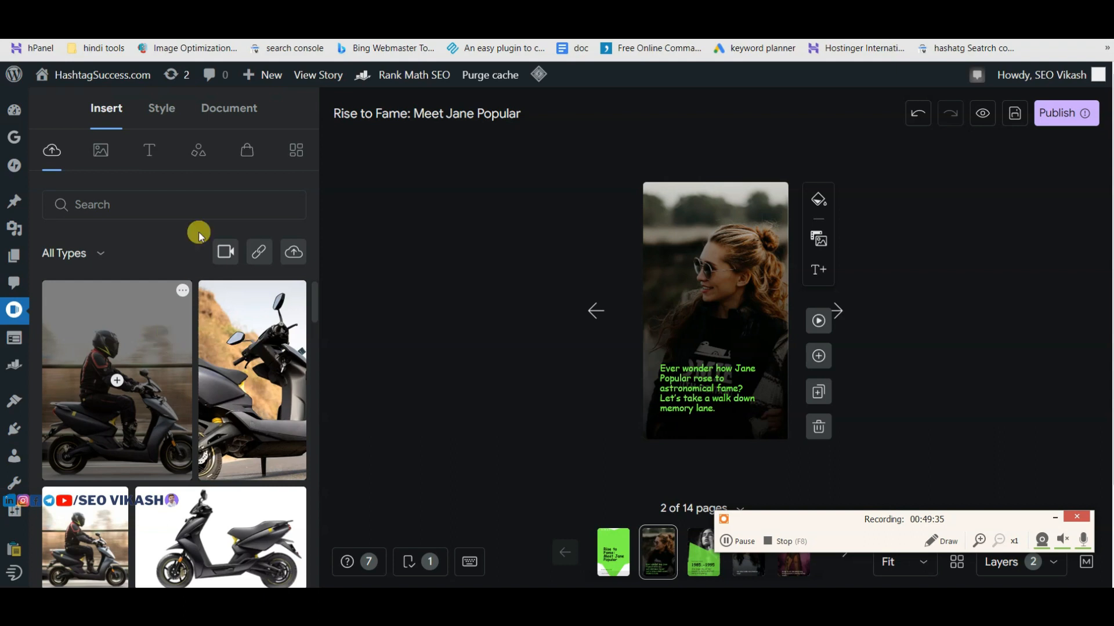
click(148, 156)
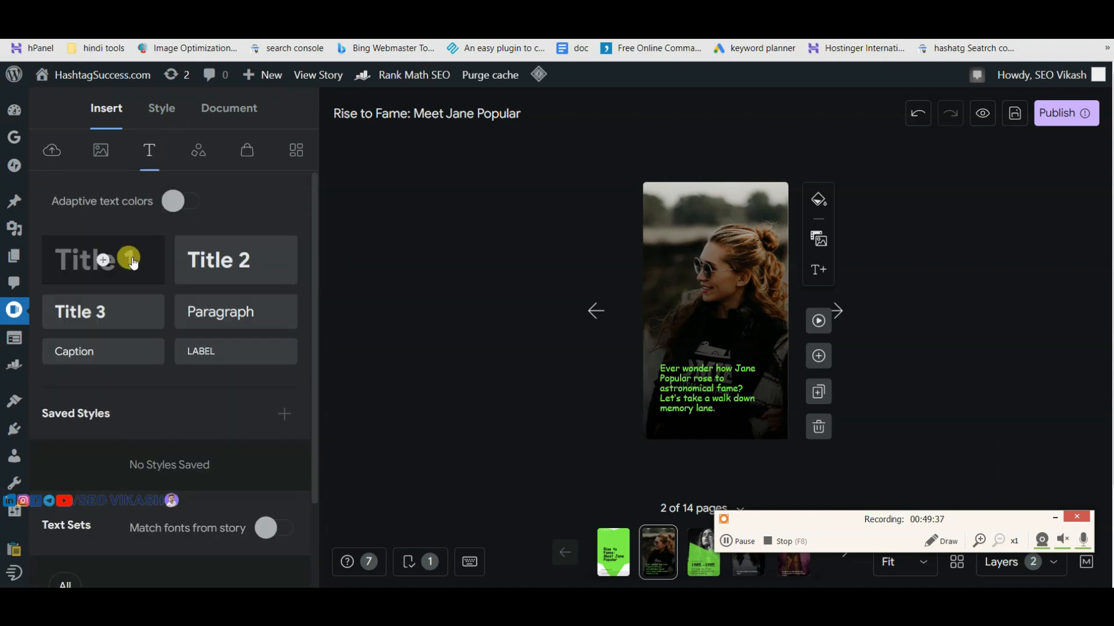
click(72, 262)
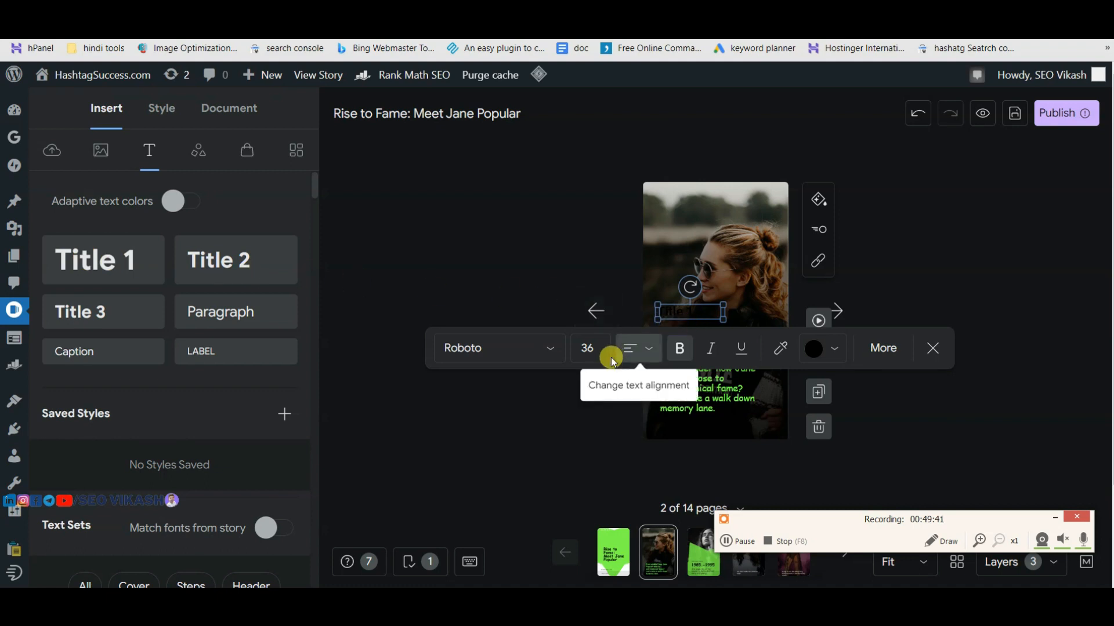
Step: Switch the new text element's preset through Title 2, Title 3 and Paragraph, ending with Caption
click(186, 267)
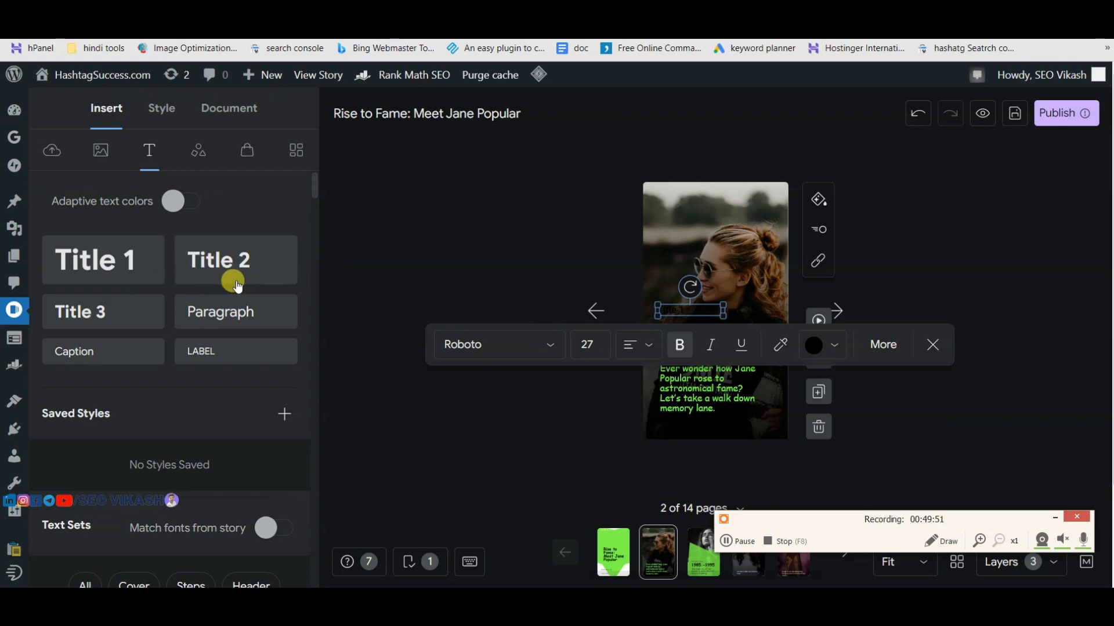
click(97, 319)
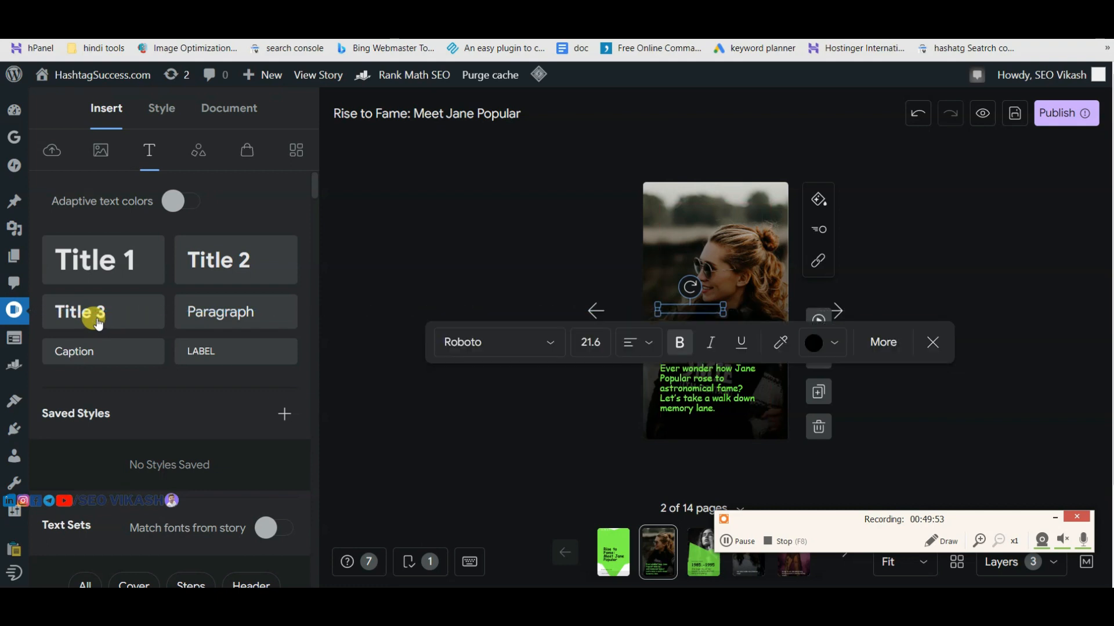
click(207, 324)
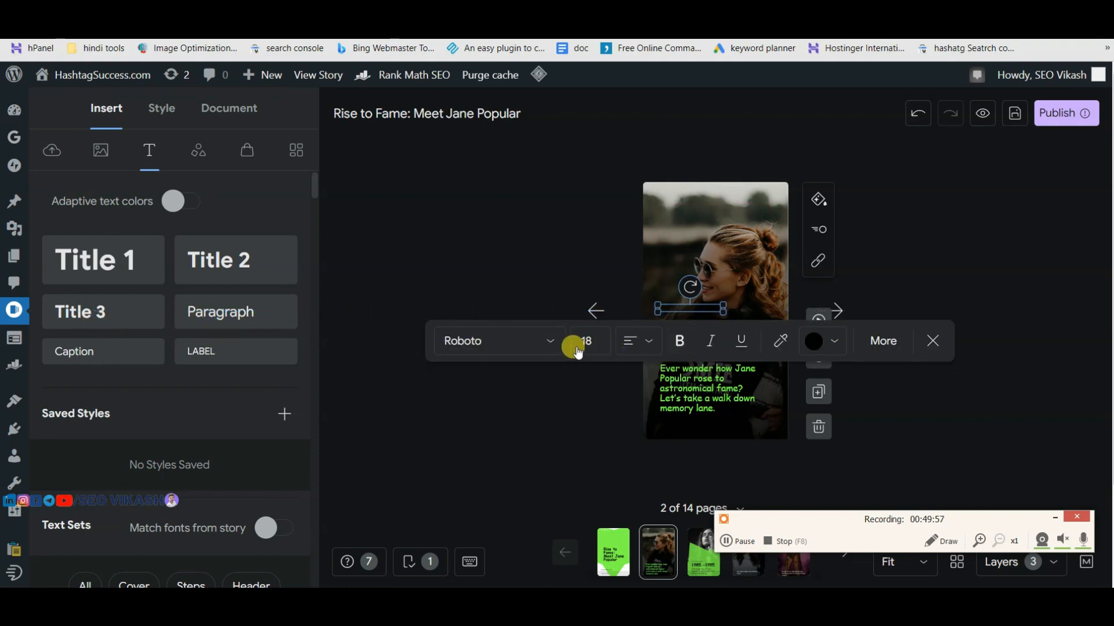
click(104, 348)
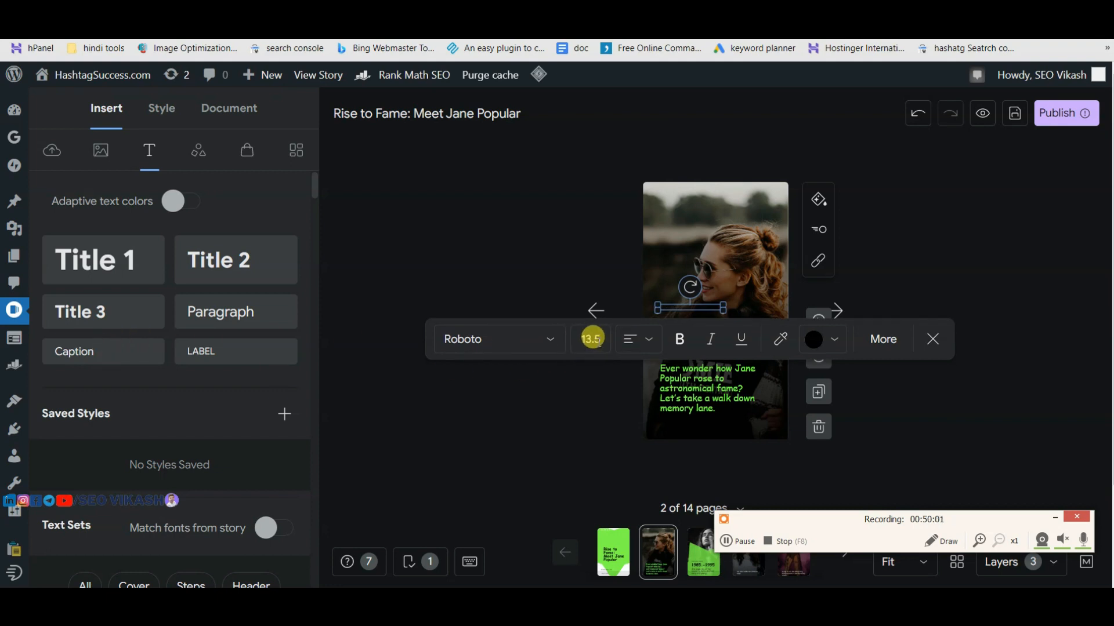
Step: Add another Caption text element to the second page and colour it with the story's green
click(614, 550)
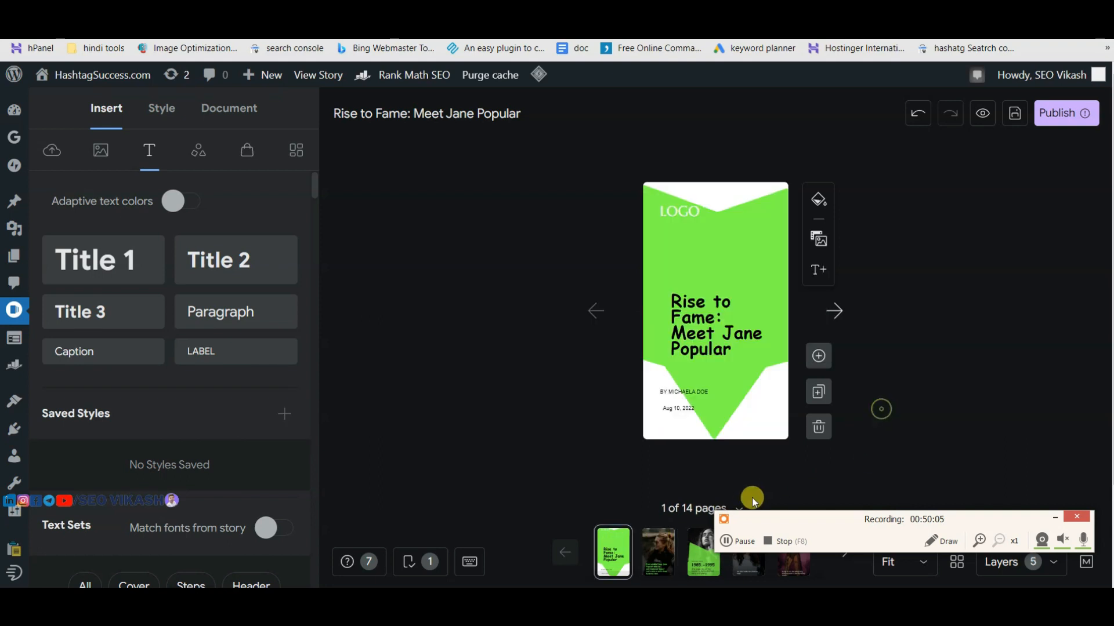
click(659, 551)
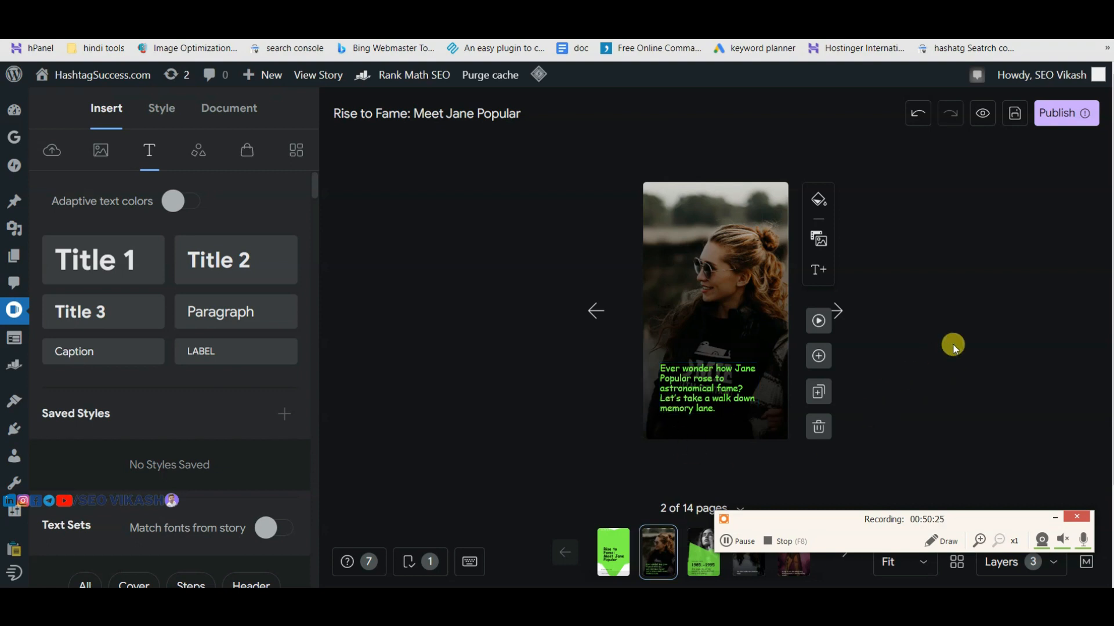
click(684, 348)
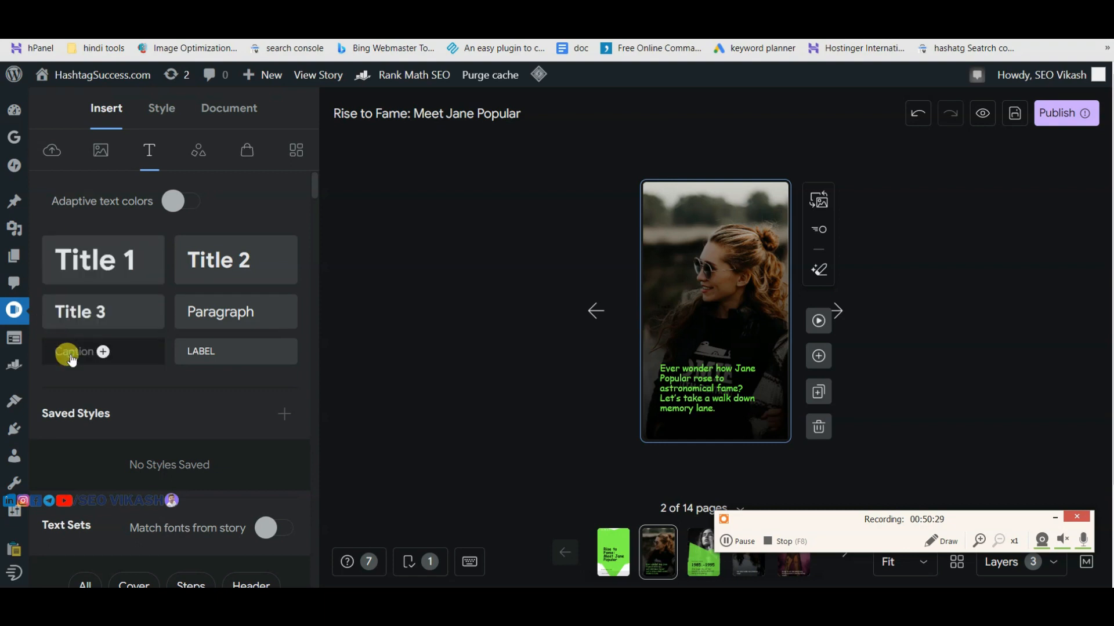
click(696, 390)
click(793, 343)
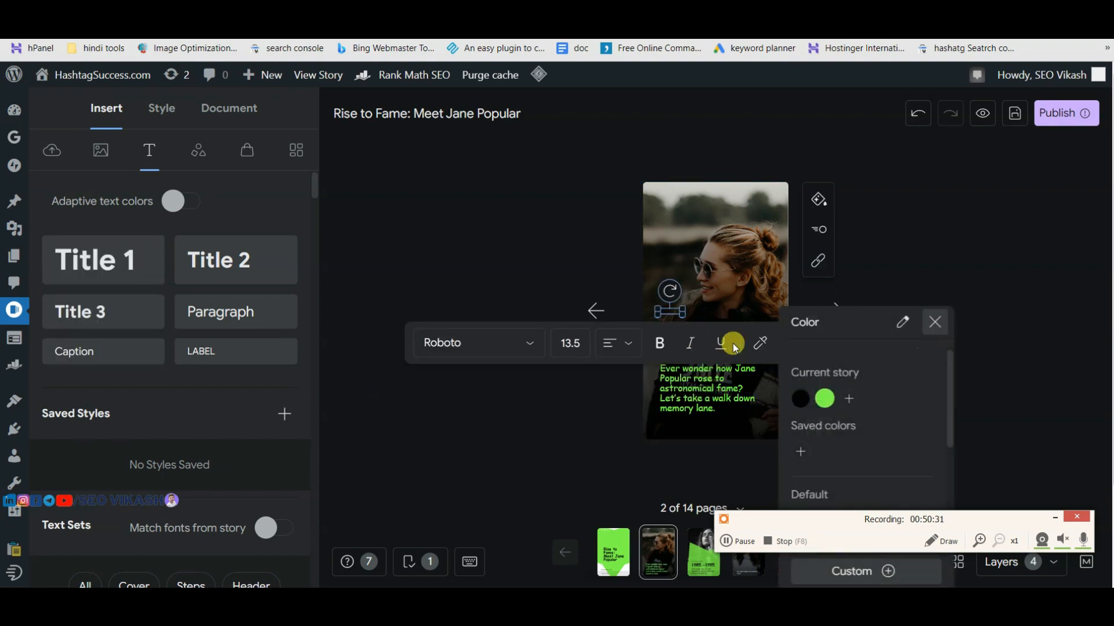
click(826, 401)
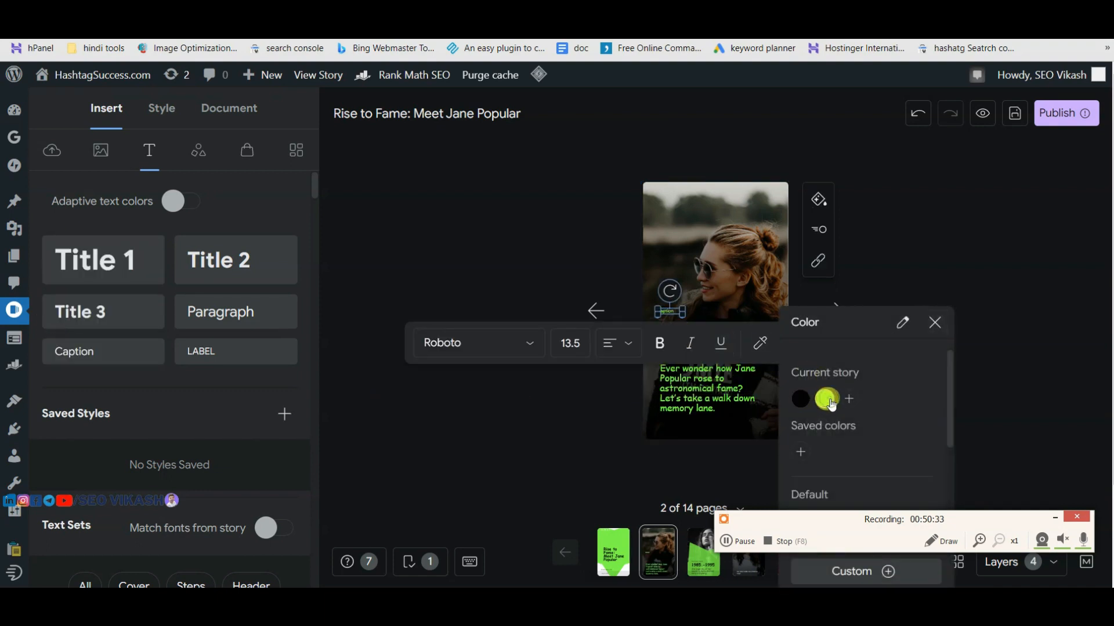
Step: Enlarge the green caption to about size 39 and replace its text with "Image credit: THHJKK"
drag(682, 316, 717, 330)
double_click(698, 319)
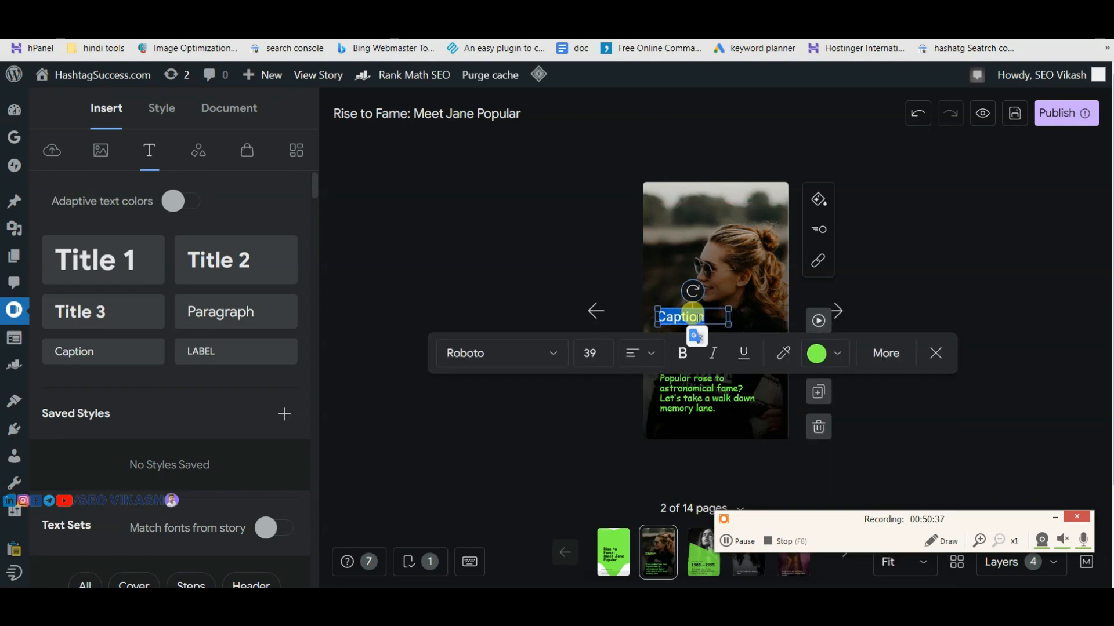
text(mage)
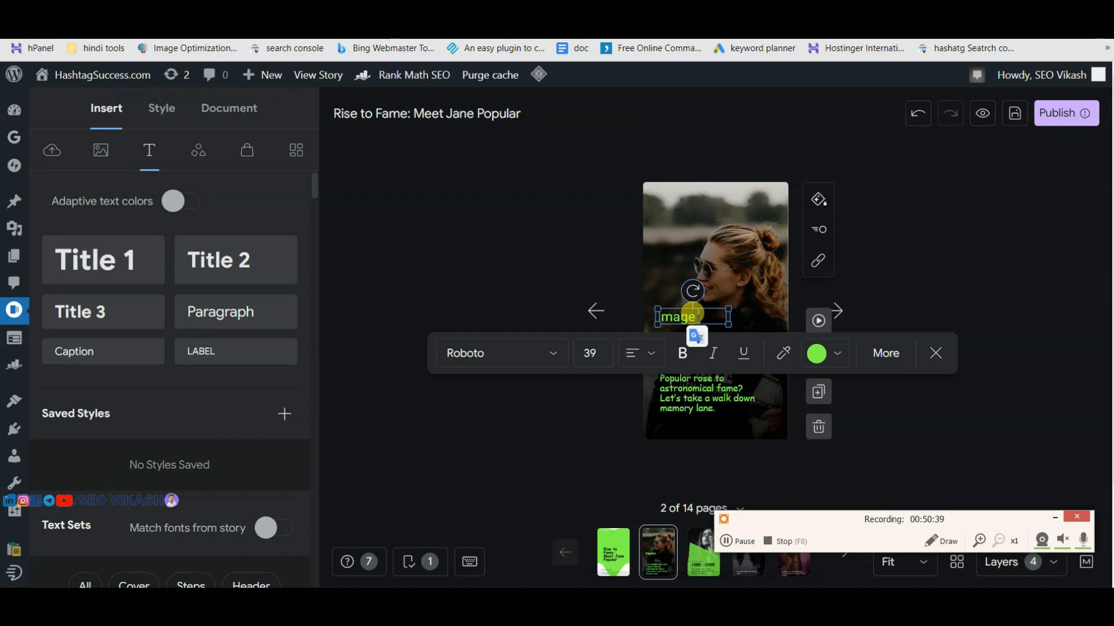
key(BackSpace)
key(BackSpace)
key(BackSpace)
key(BackSpace)
text(Image credi)
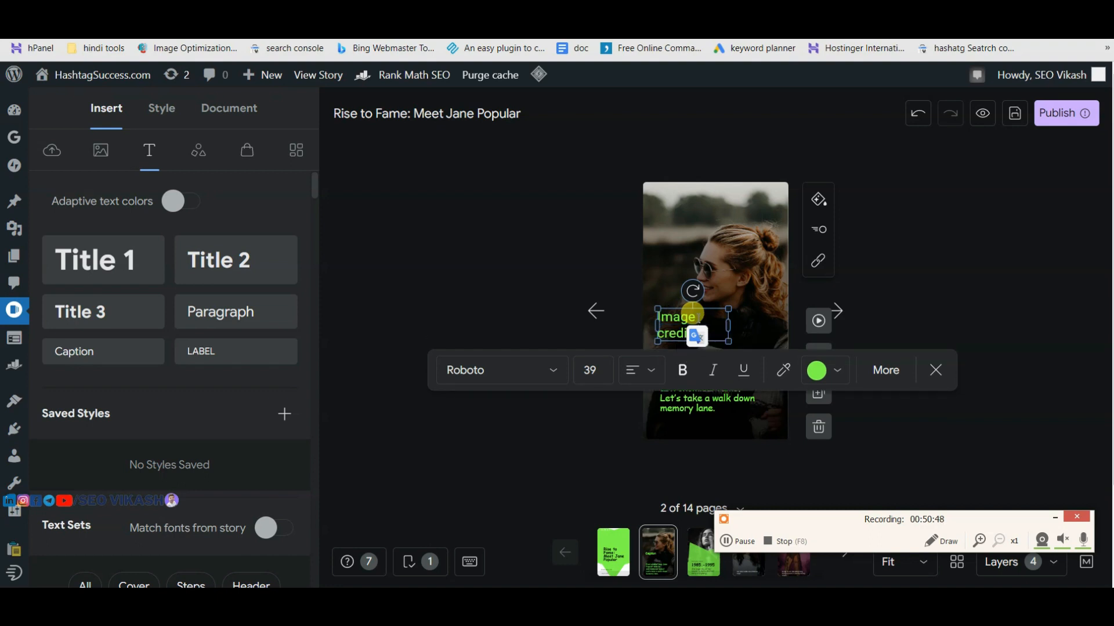
text(t: THHJKK)
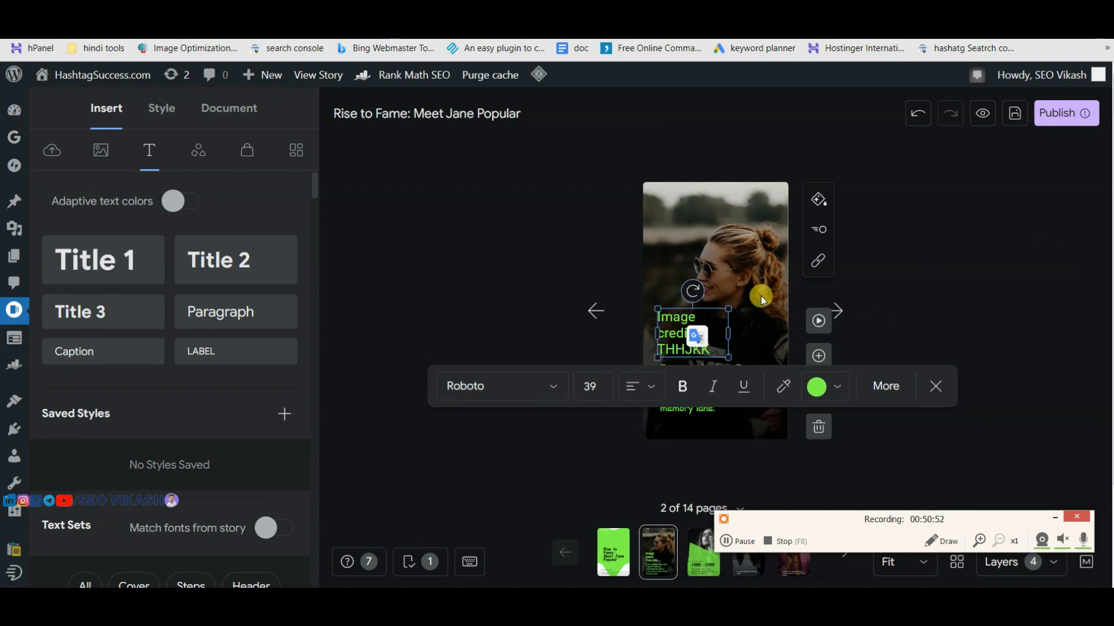
Step: Widen the image credit text box slightly and set its font size to 13.5
click(951, 257)
click(683, 323)
drag(729, 334, 734, 333)
click(590, 386)
text(13.5)
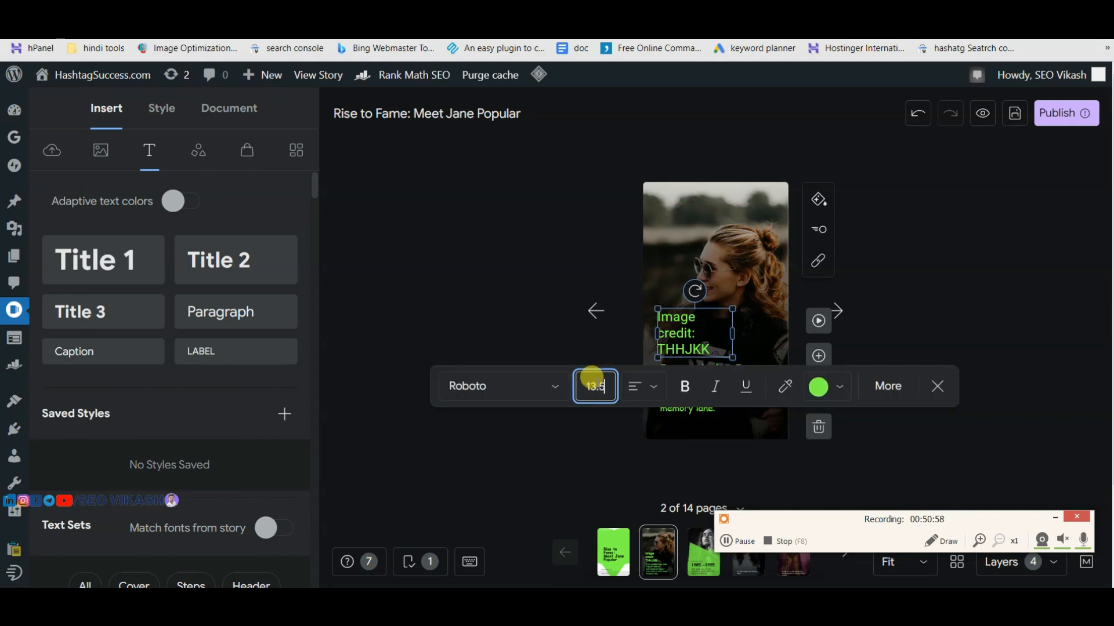
key(Return)
click(900, 287)
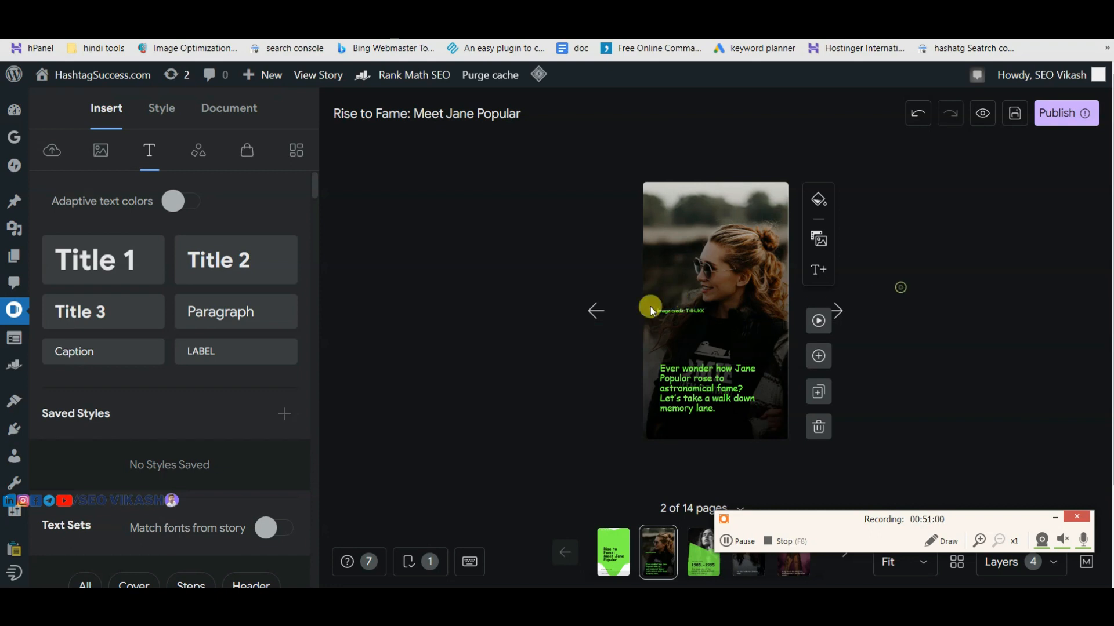
Step: Move the image credit line directly above the green body text, aligned with its left edge
click(667, 312)
drag(667, 312, 674, 355)
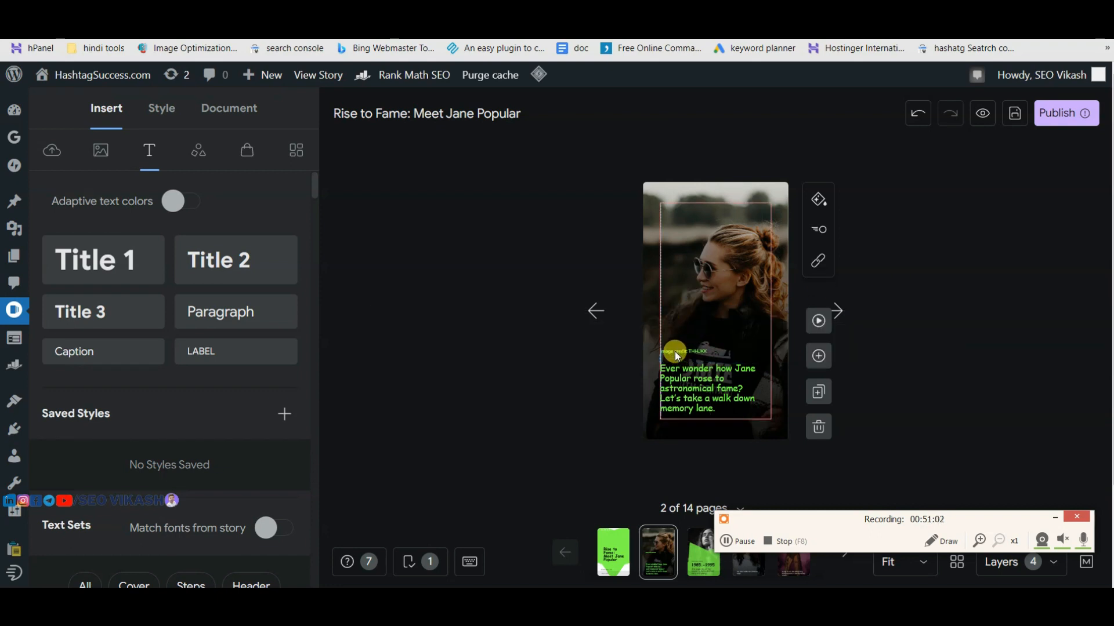
click(979, 291)
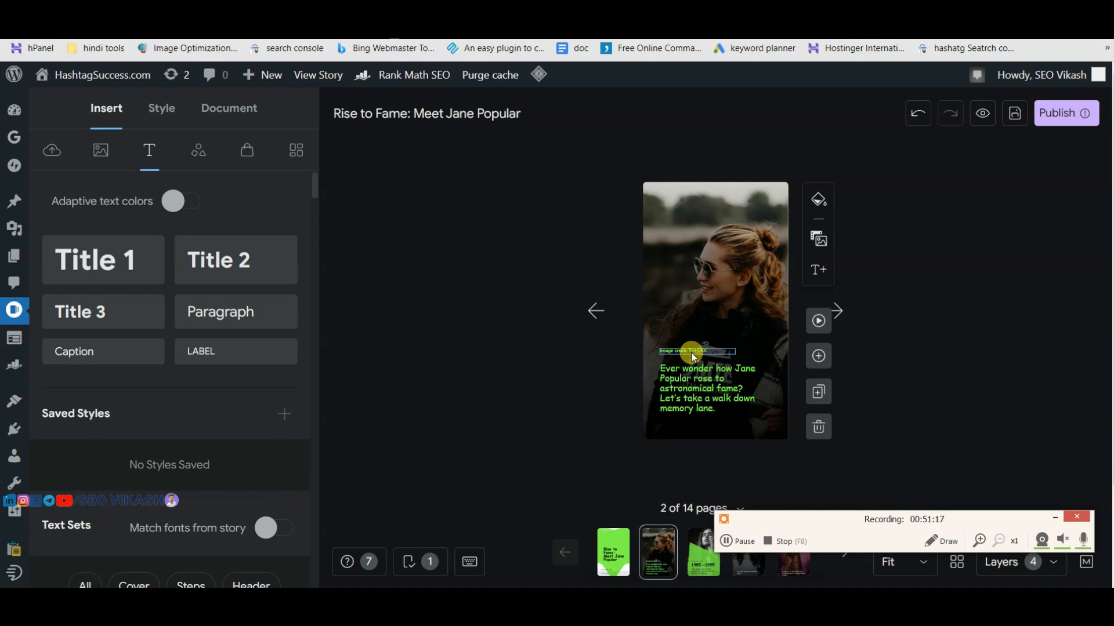
Step: Return to the cover page and move the title text higher on the green shape
click(703, 552)
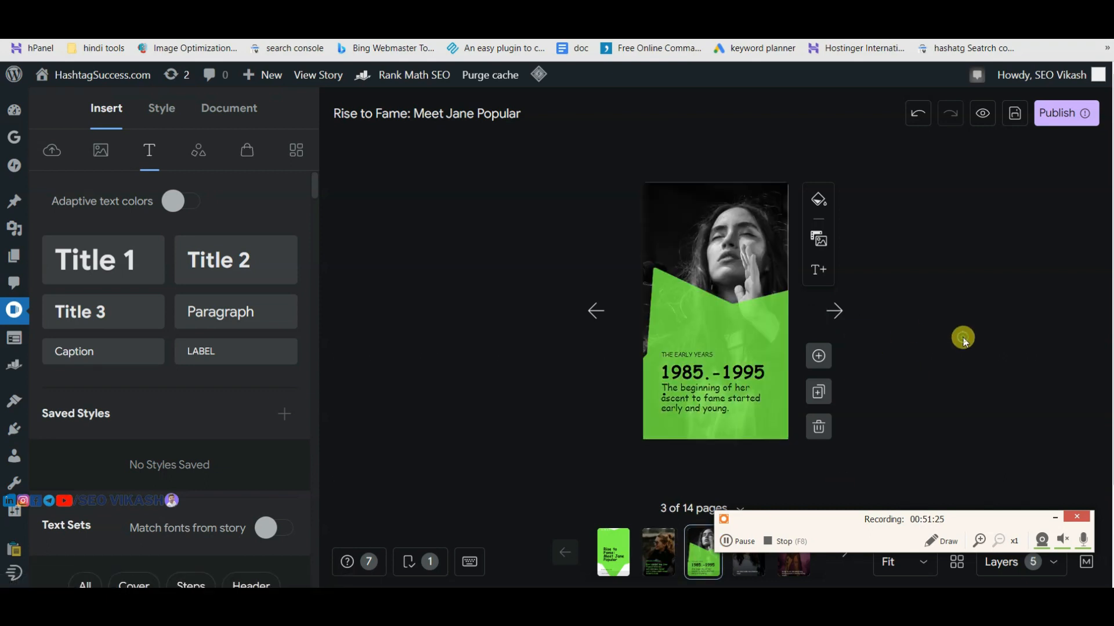
click(610, 556)
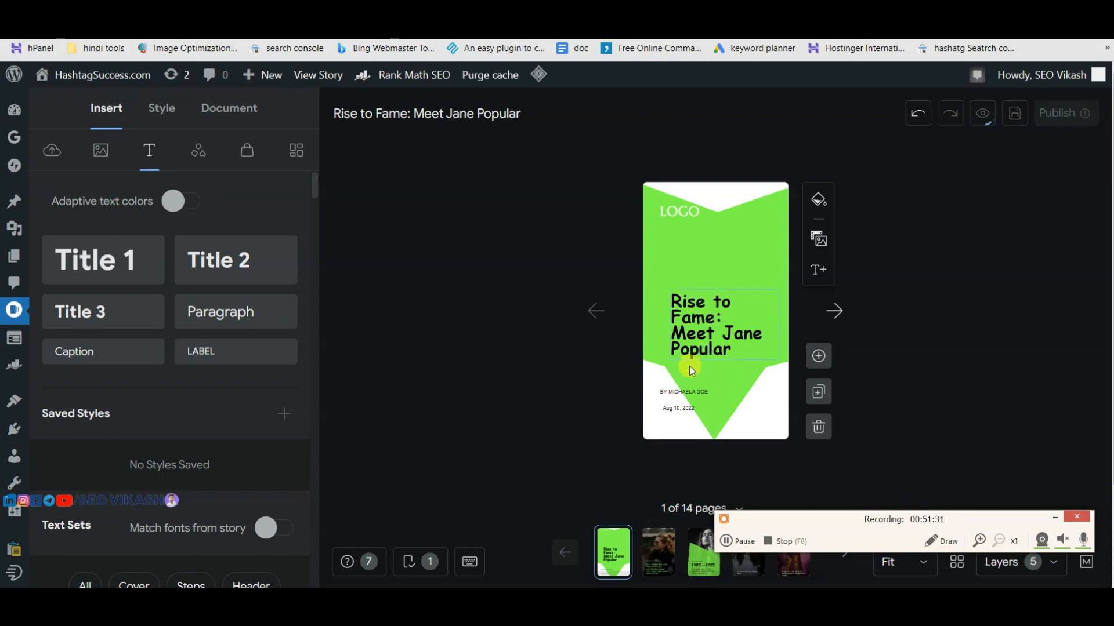
drag(704, 323, 696, 297)
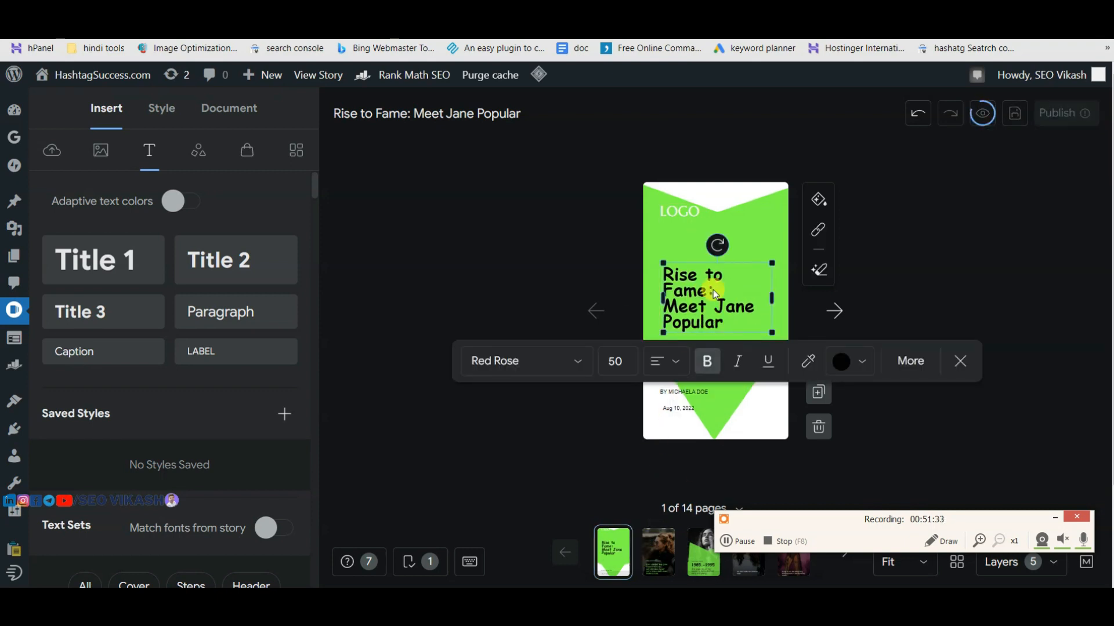
Step: Copy the second page's body text onto the cover page and place it directly below the title
click(835, 308)
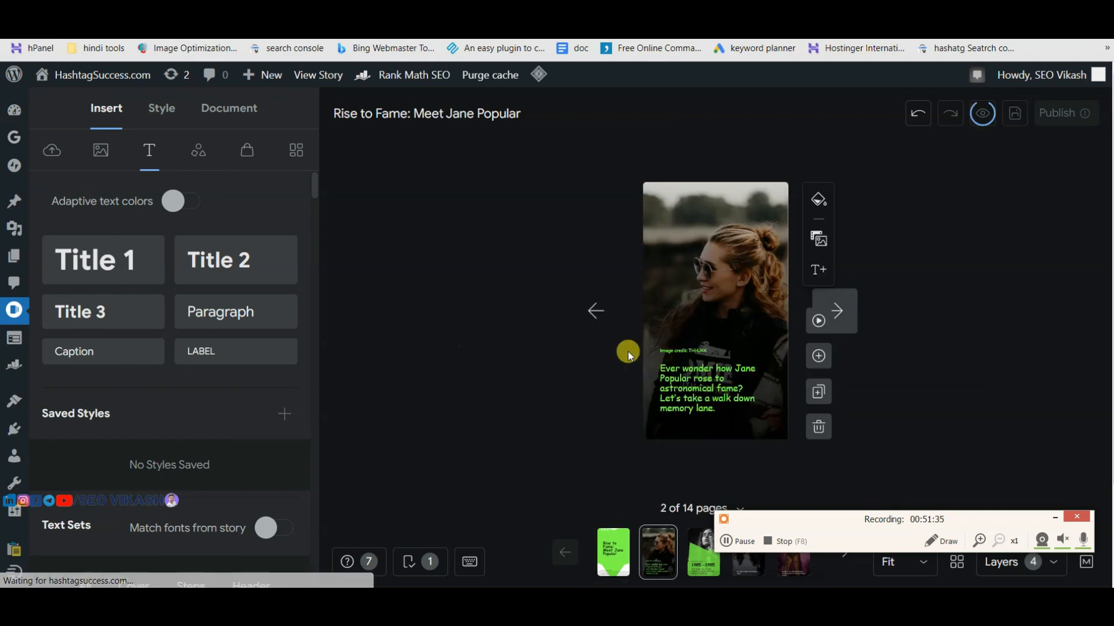
click(690, 395)
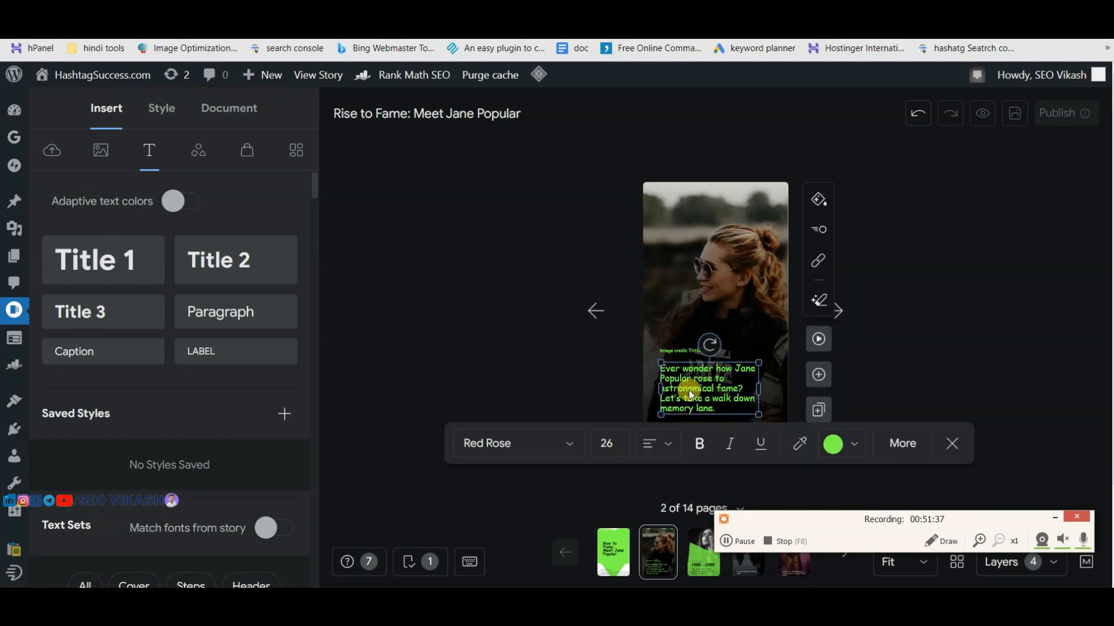
click(604, 542)
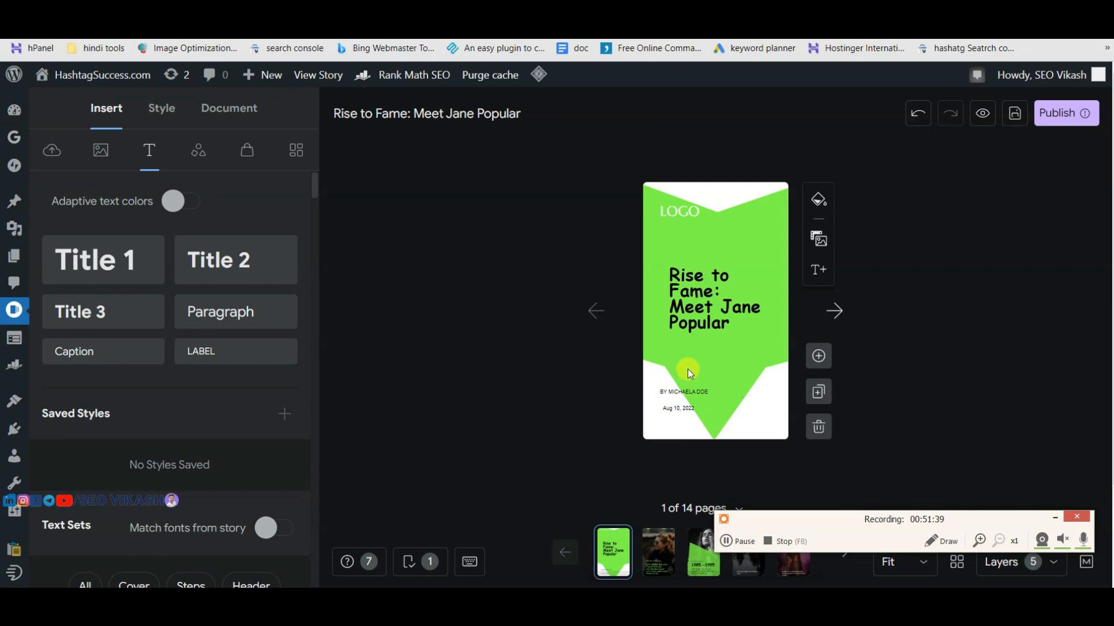
text(Ever wonder how Jane Popular rose to astronomical fame? Let's take a walk down memory lane.)
drag(688, 369, 715, 338)
click(513, 335)
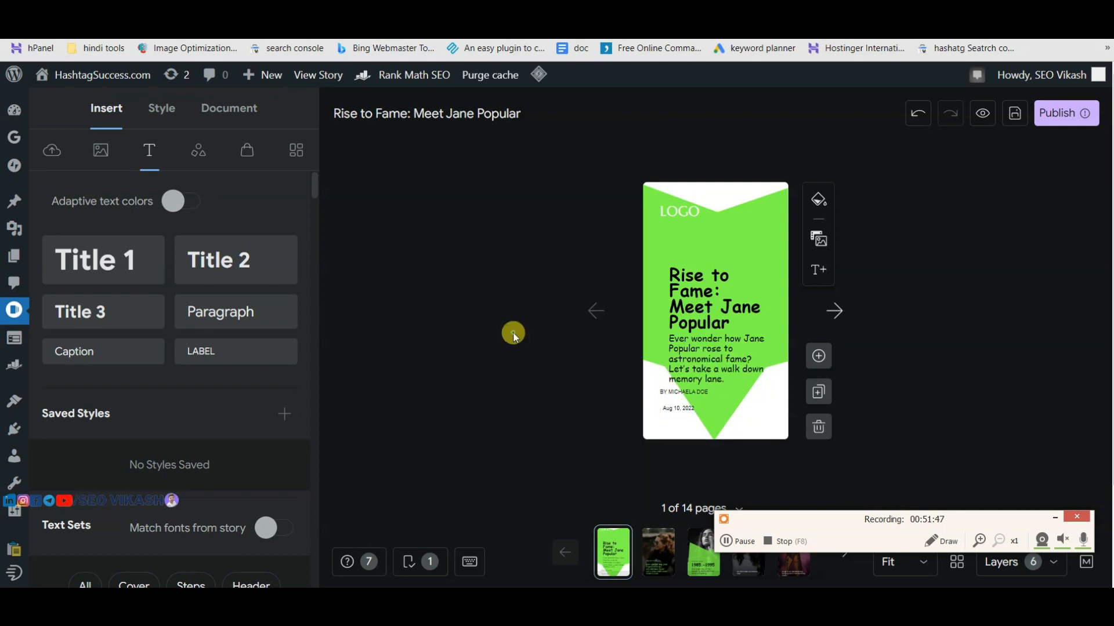
Step: Scale down the copied paragraph so it fits between the cover title and the author line
click(708, 346)
drag(767, 385, 748, 356)
click(736, 287)
click(874, 278)
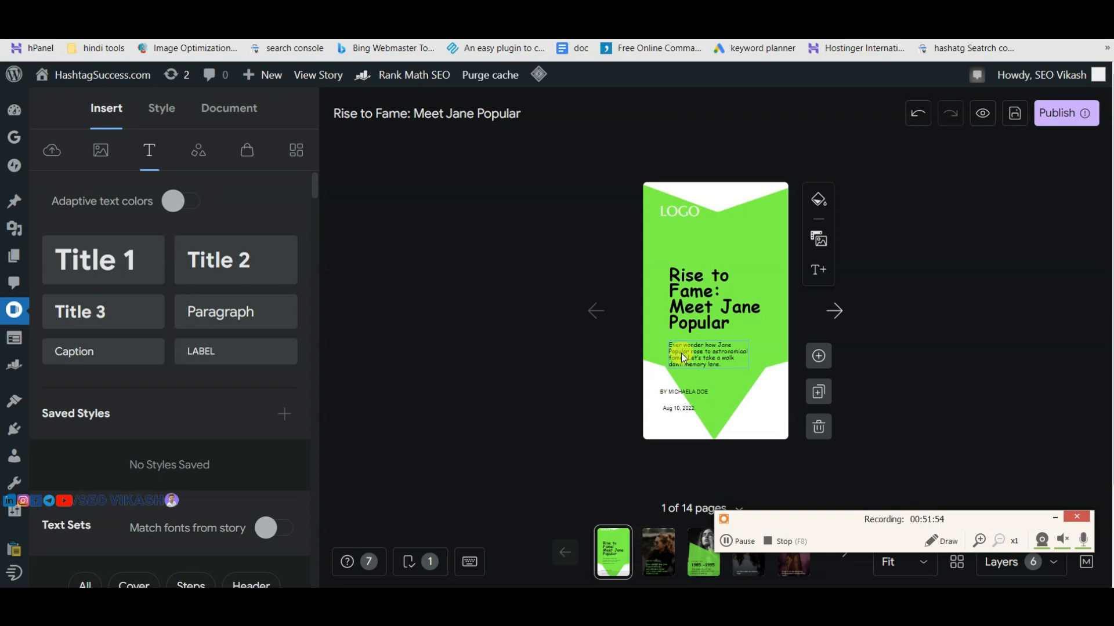
Step: Compare the text placement and amount of text on the story's second and third pages
click(650, 563)
click(663, 377)
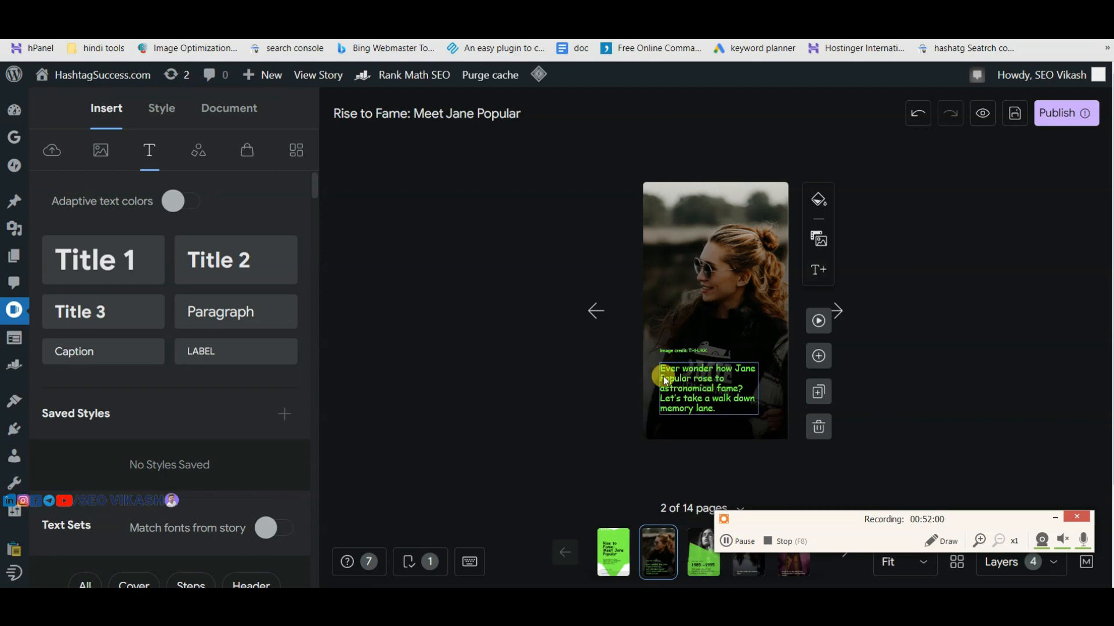
click(703, 553)
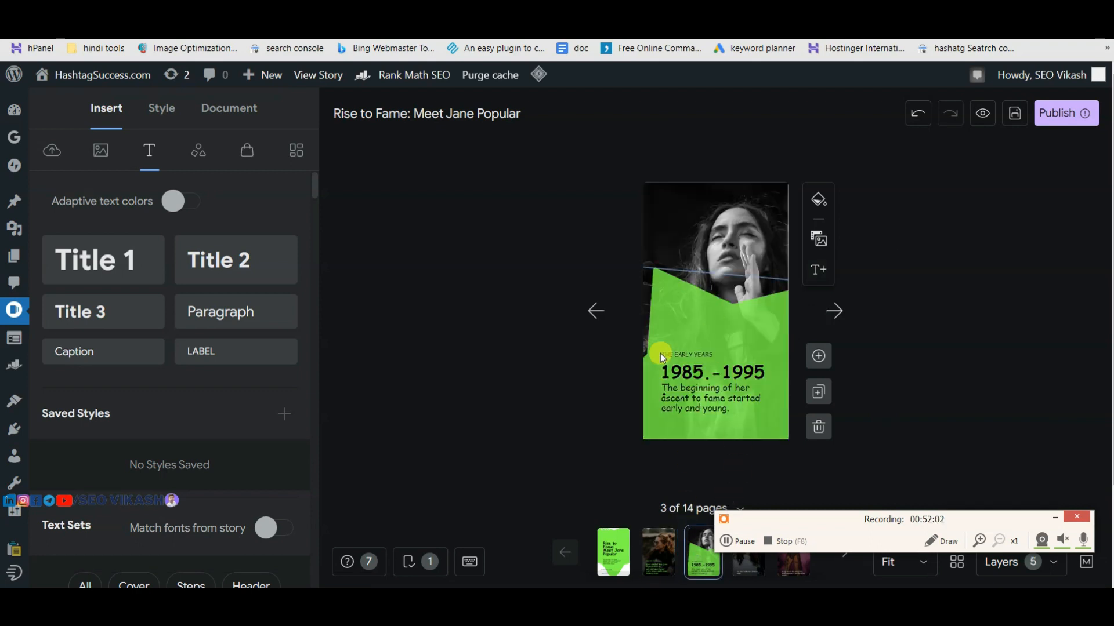
click(658, 554)
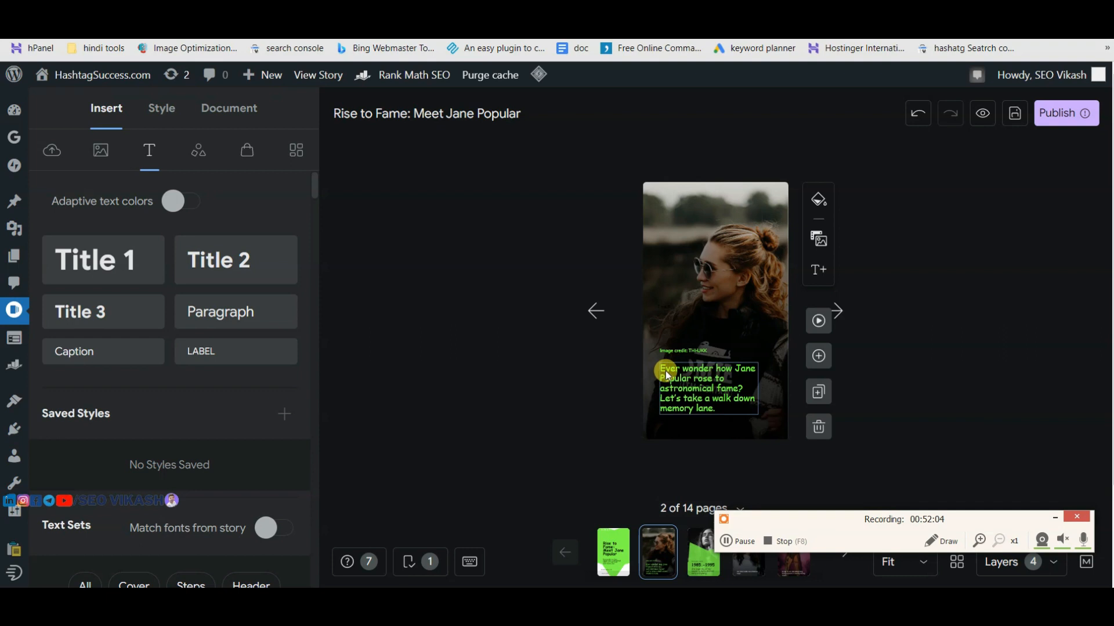
click(705, 411)
click(696, 554)
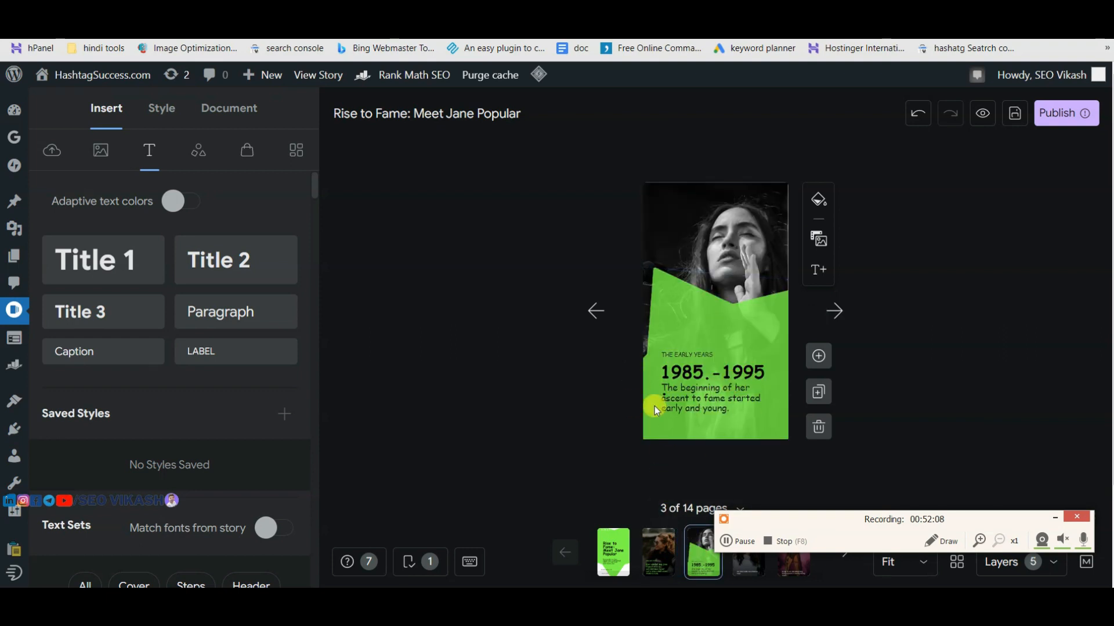
Step: Look through the following story pages up to page 10 and bring the first page thumbnails back into view
click(835, 311)
click(836, 311)
click(835, 311)
click(835, 311)
click(835, 311)
click(835, 311)
click(835, 312)
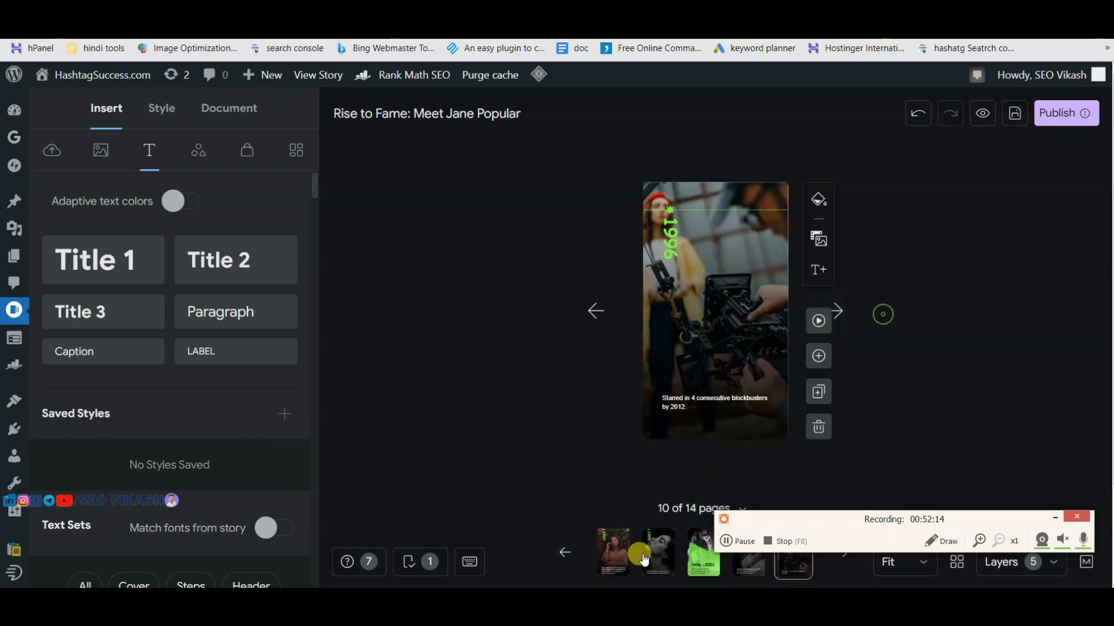
click(564, 552)
click(564, 552)
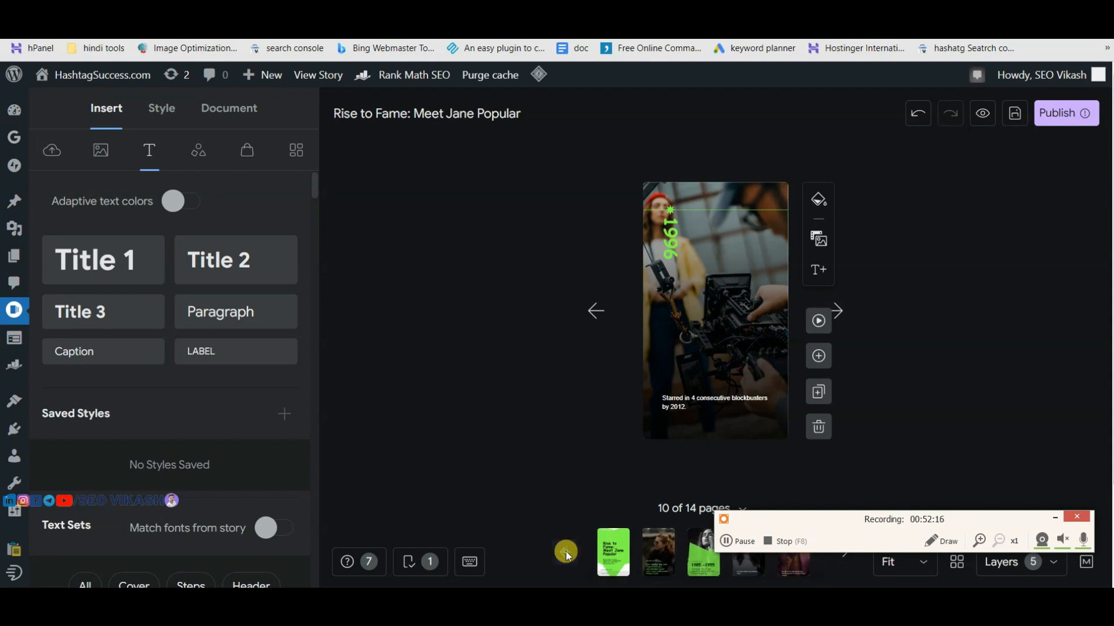
Step: Open the story's publishing details and assign the media library image cropped-image-2.png as the poster image
click(977, 356)
click(1055, 116)
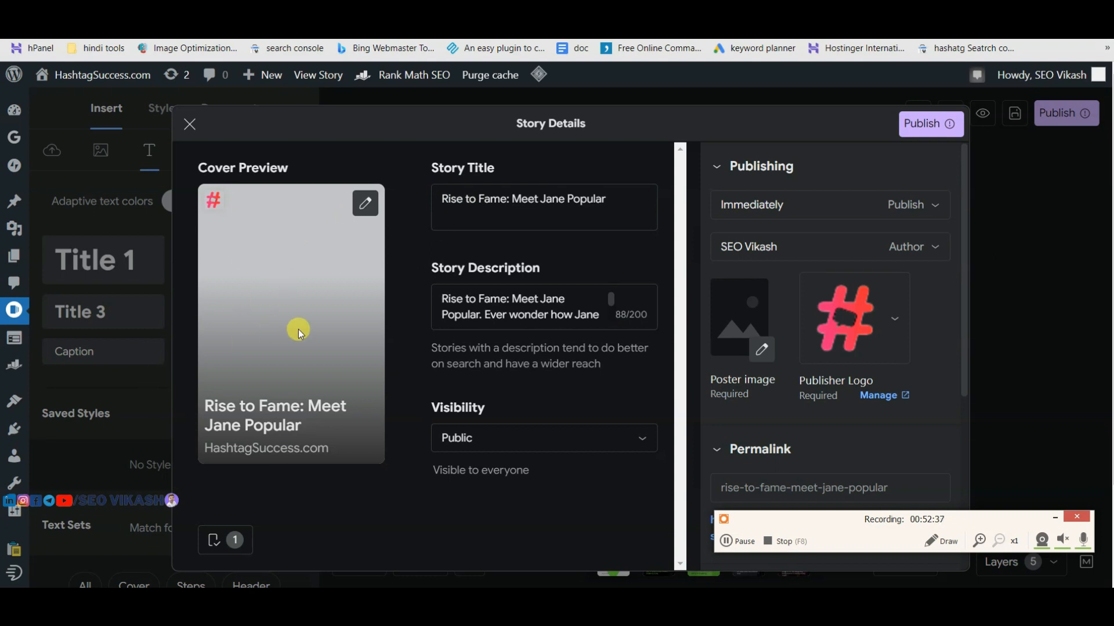
click(366, 204)
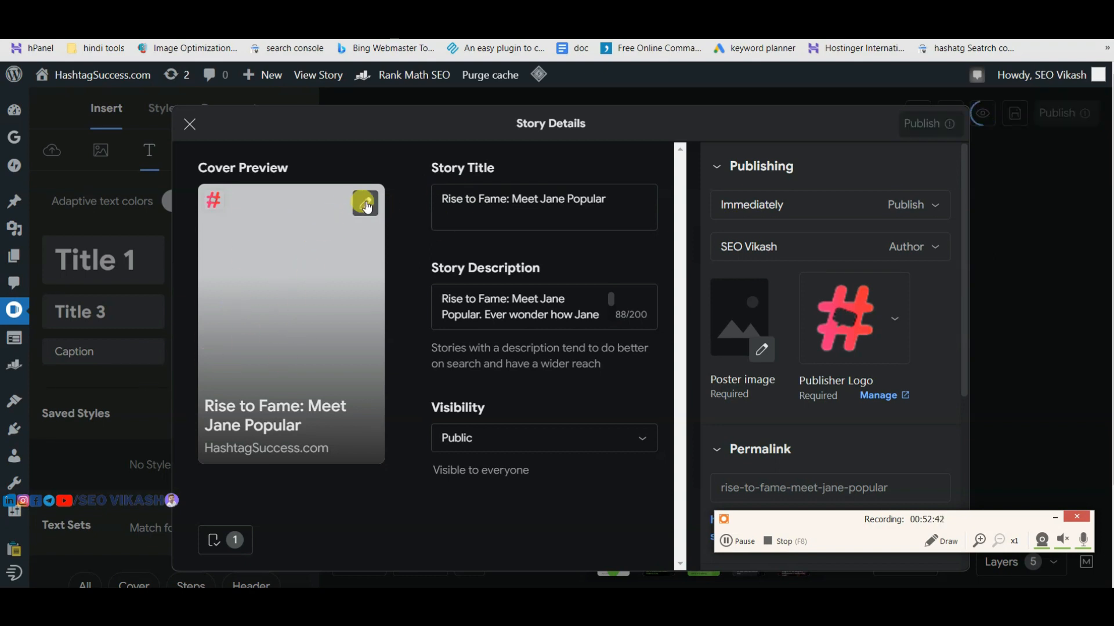
click(366, 204)
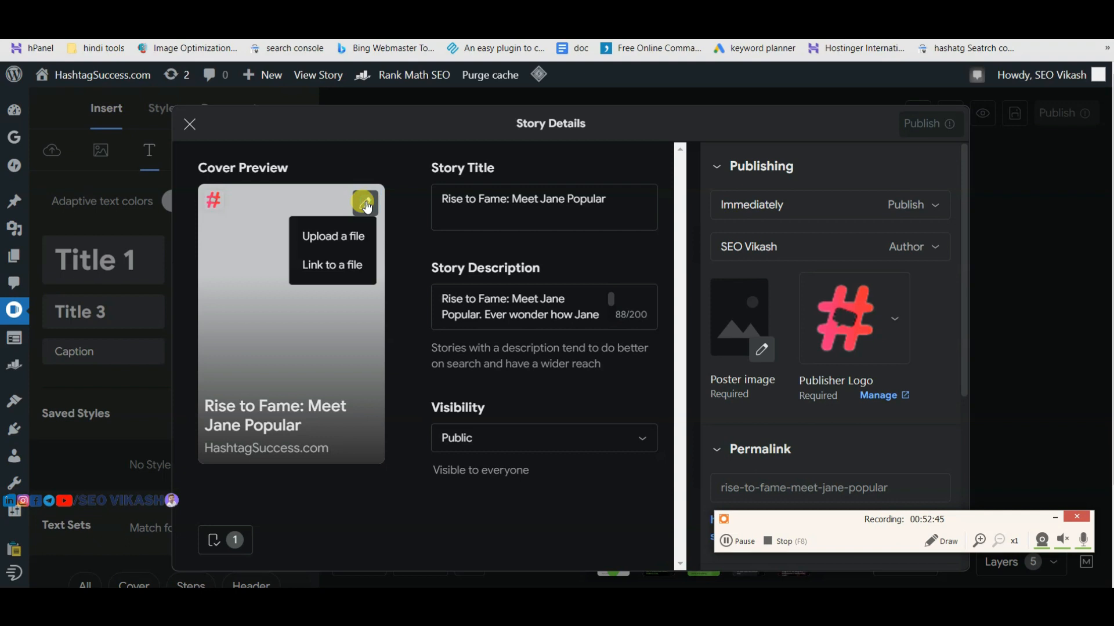
click(354, 236)
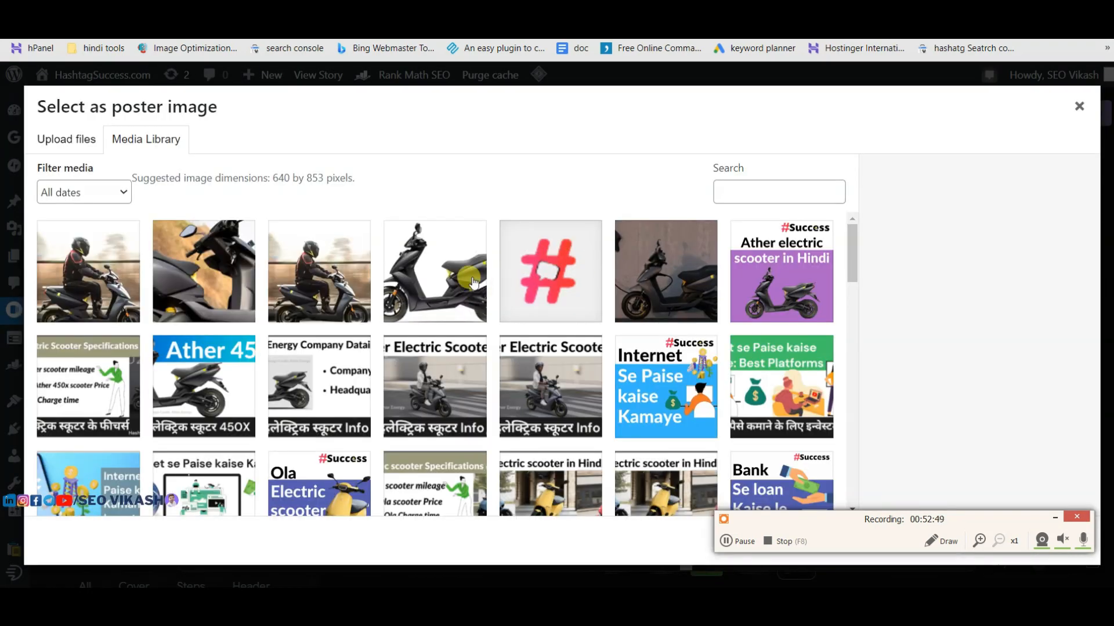
click(92, 270)
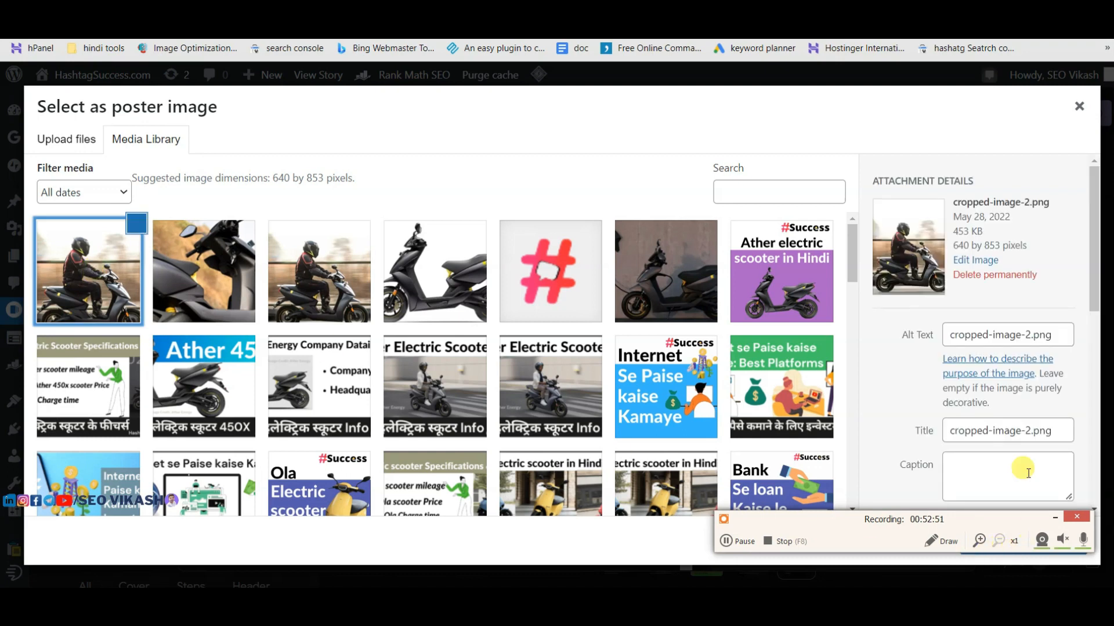
scroll(1009, 458, down, 8)
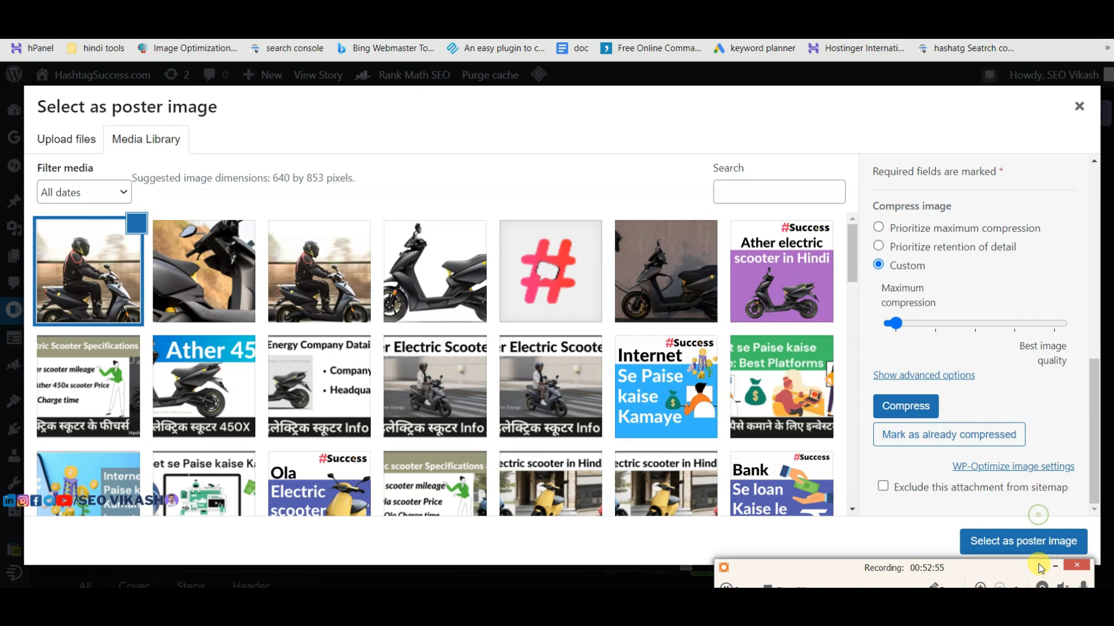
click(1012, 533)
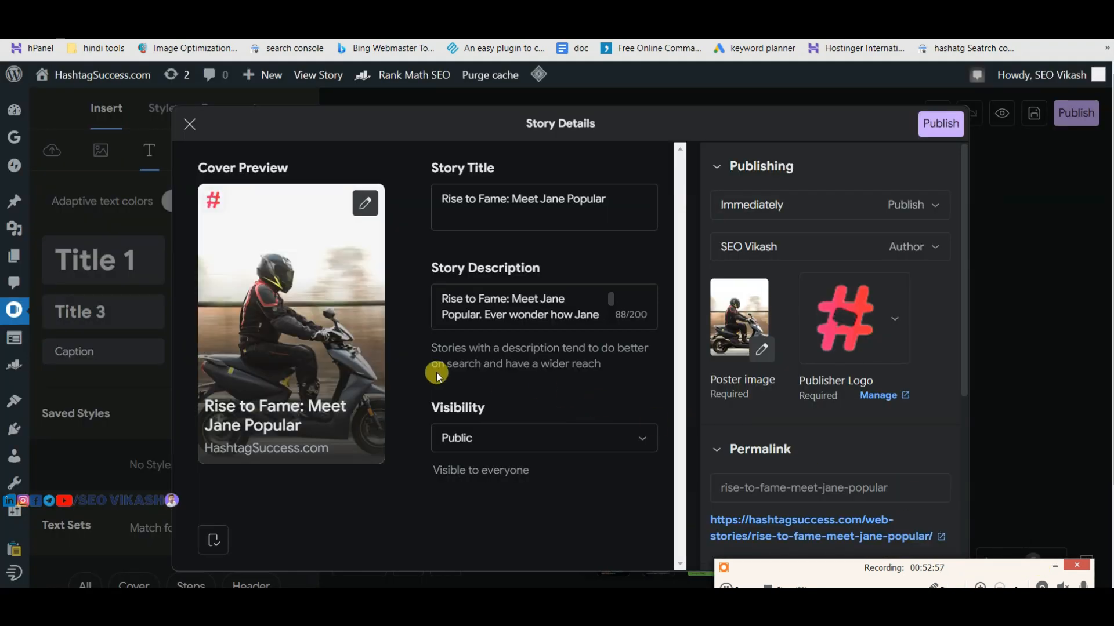
Step: Publish the story immediately and view its published pages in a new browser tab
click(934, 124)
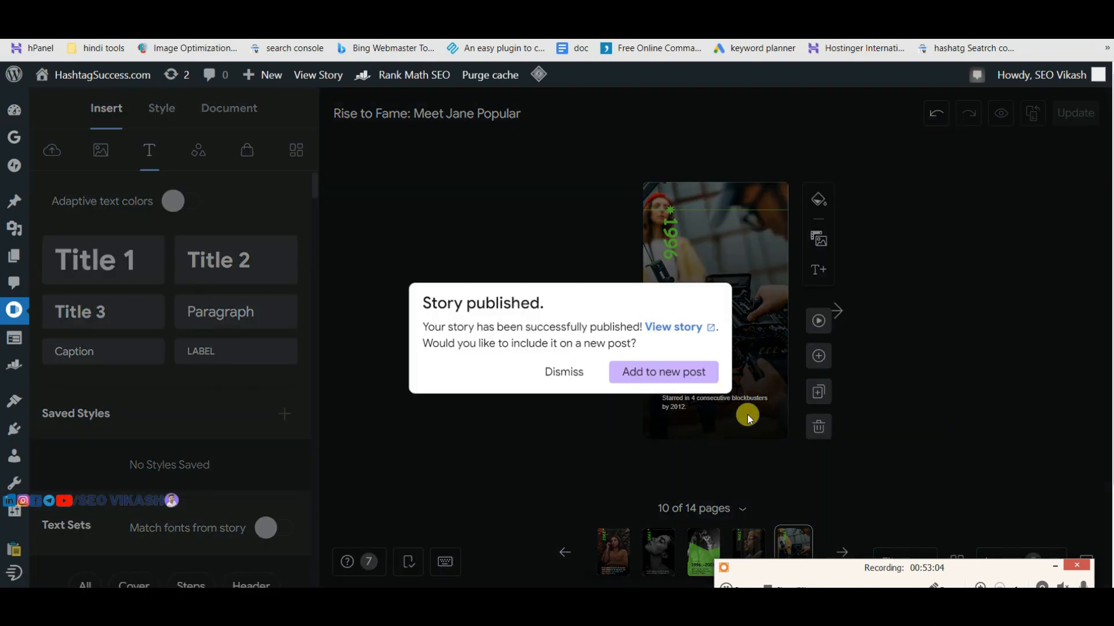
right_click(658, 327)
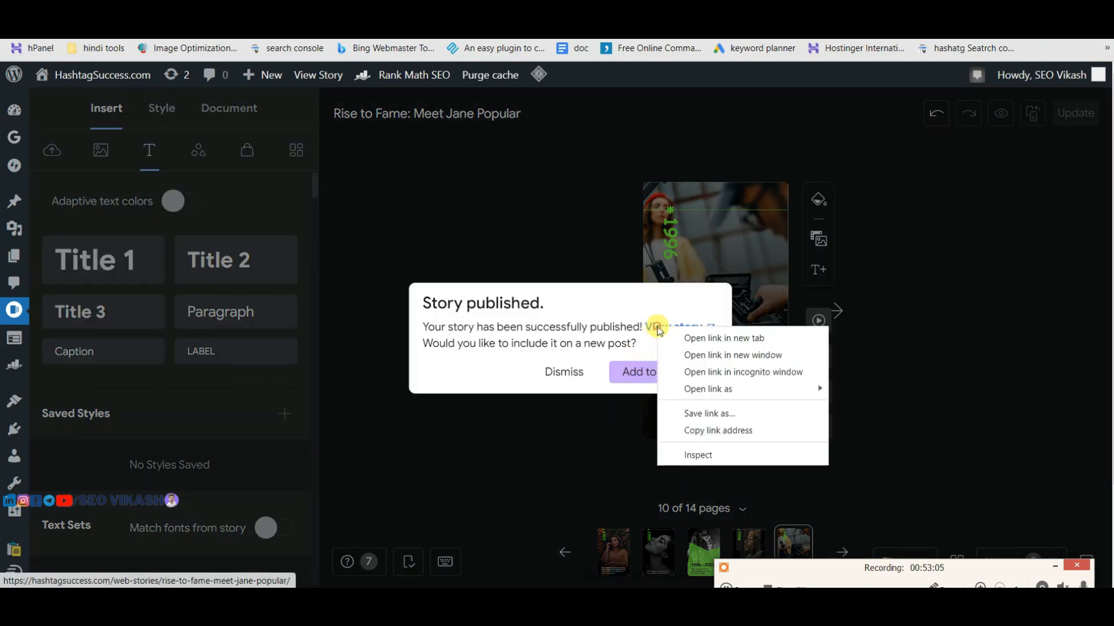
click(688, 337)
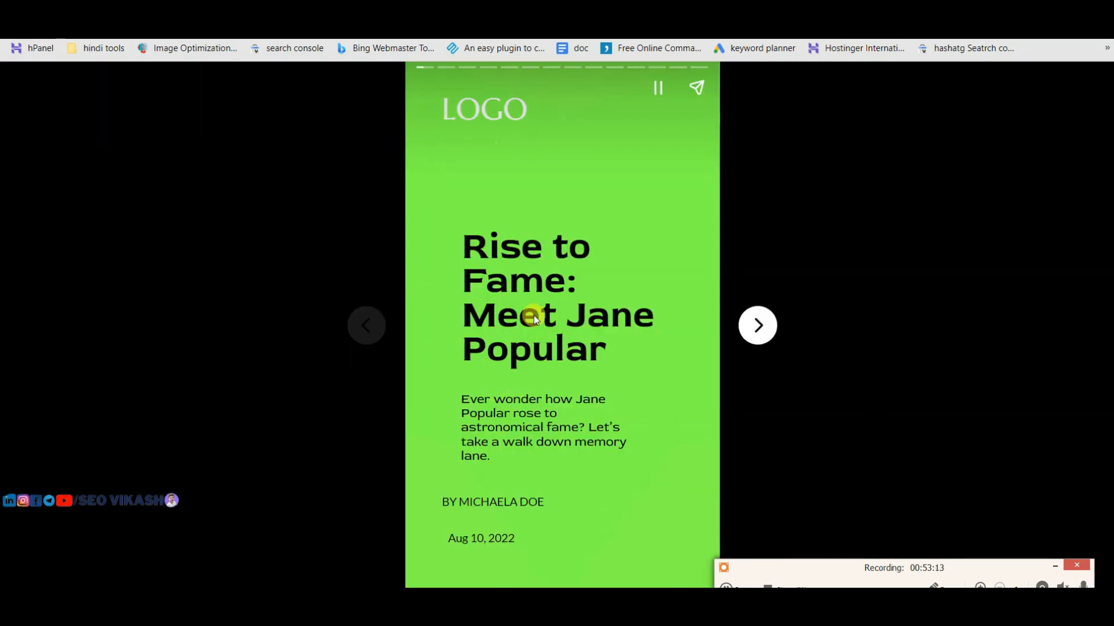
click(653, 91)
click(757, 326)
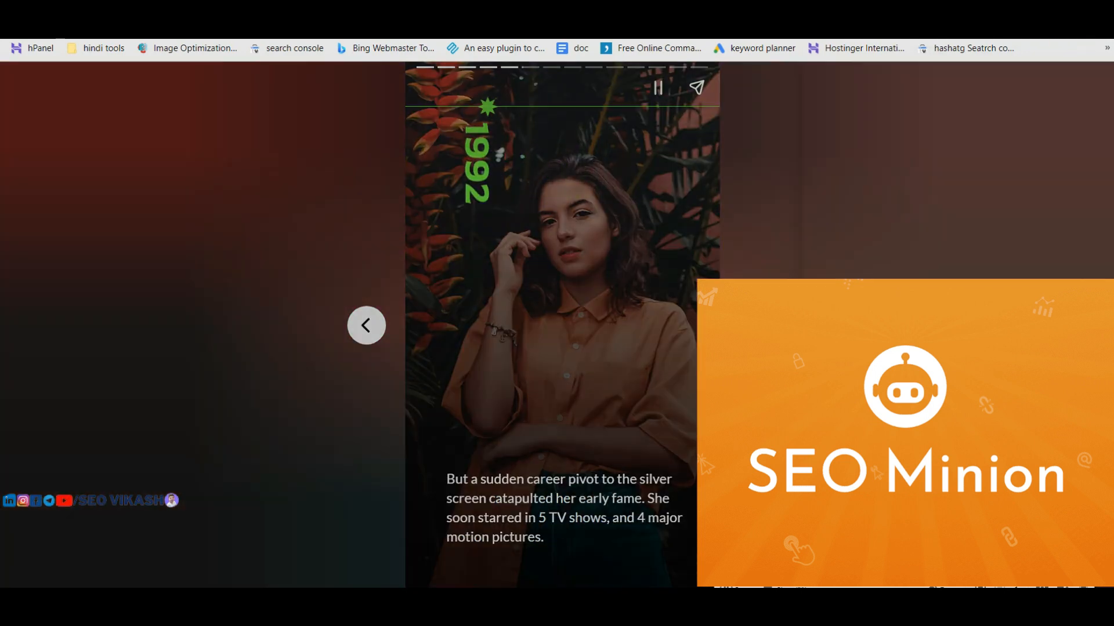
Step: Run SEO Minion's on-page SEO analysis on the published story and review its title and meta description
click(1038, 51)
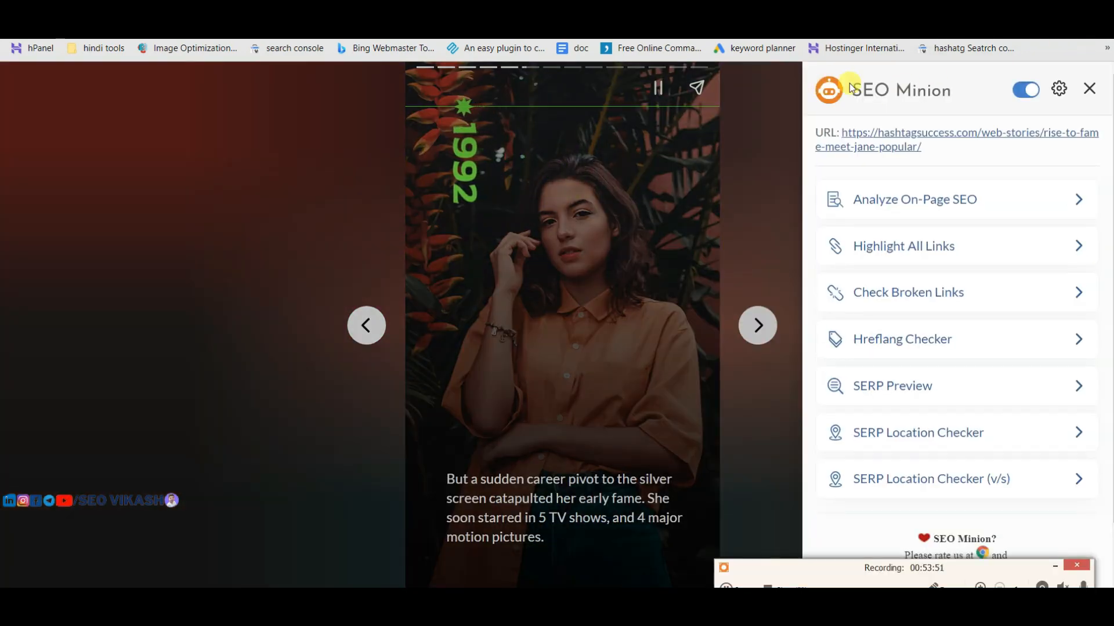
click(876, 212)
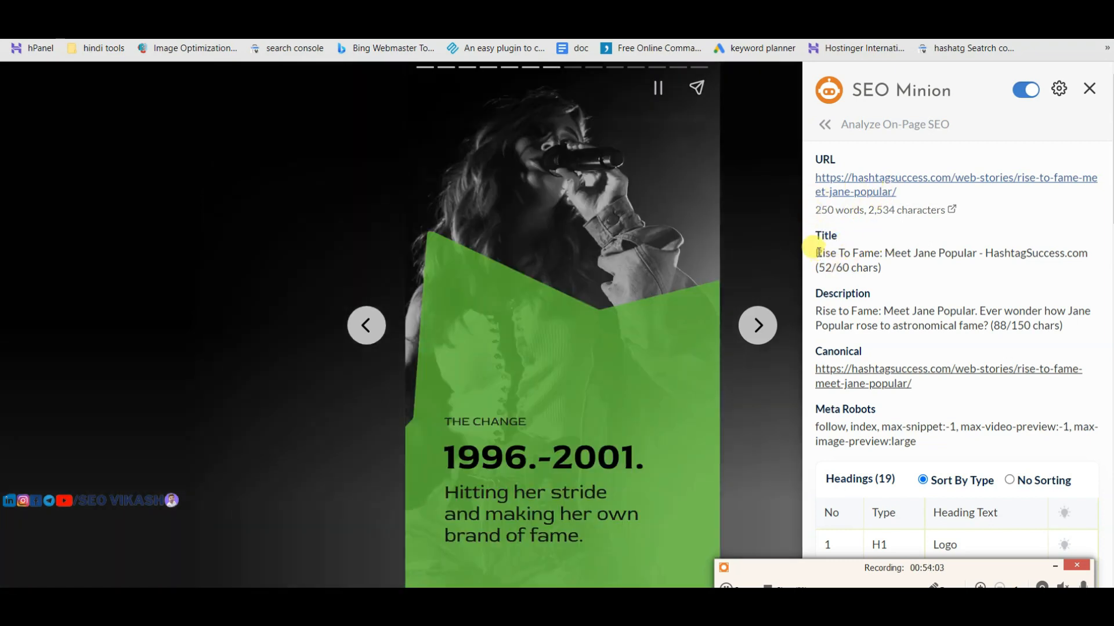
drag(816, 253, 1088, 256)
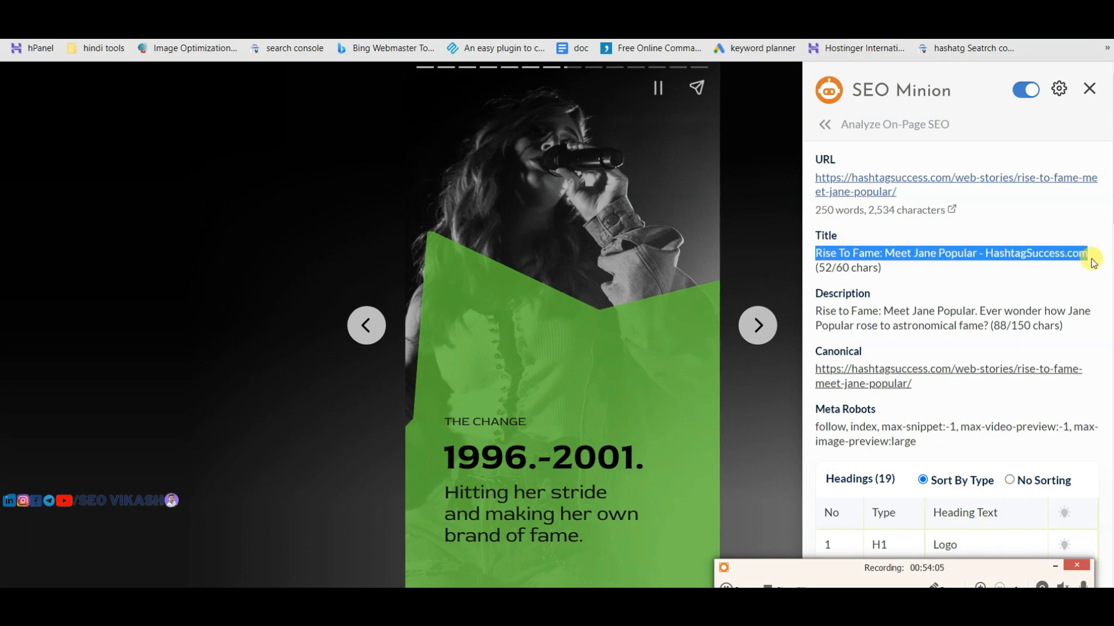
scroll(1042, 269, down, 1)
drag(815, 238, 1002, 251)
click(1044, 251)
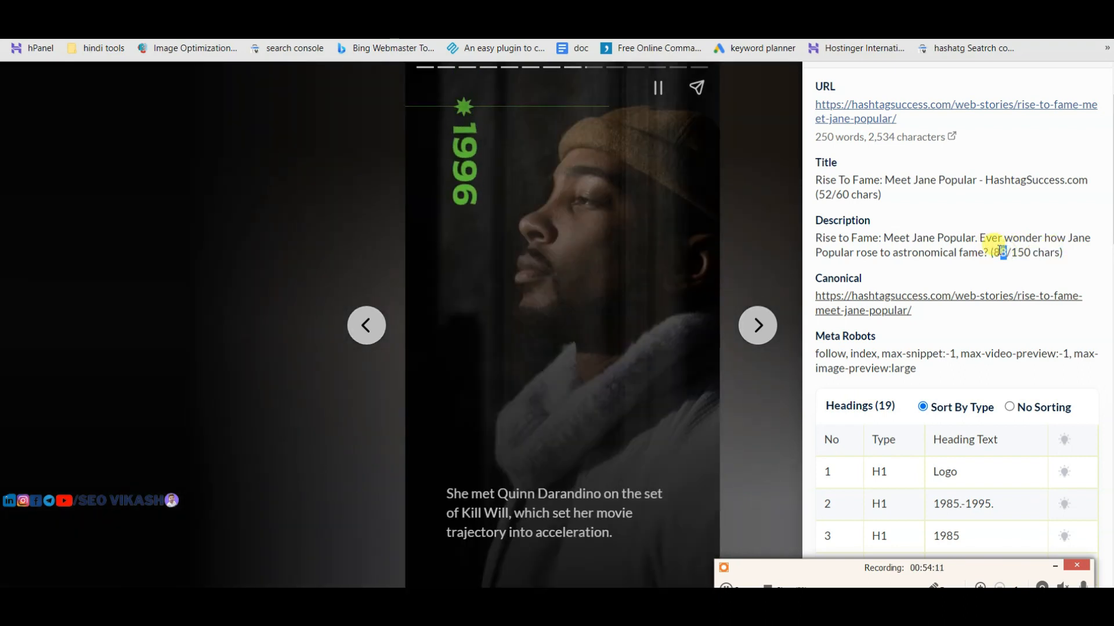
Step: Examine the description, canonical URL, meta robots, H1 headings and image alt text in the on-page report
click(973, 248)
scroll(965, 238, down, 2)
scroll(967, 239, up, 2)
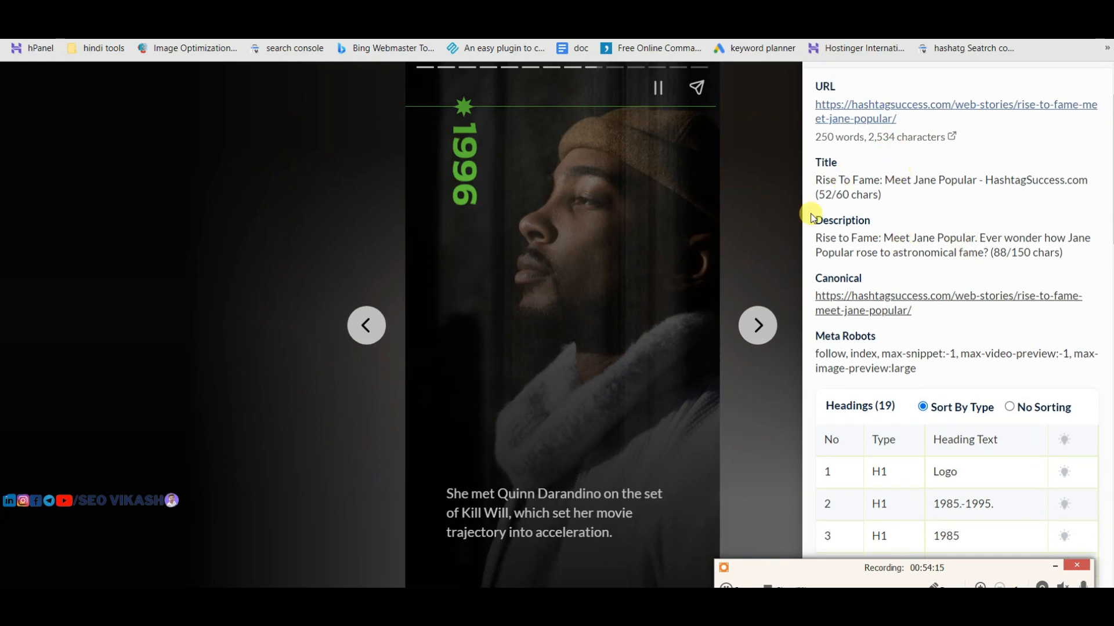
drag(816, 236, 928, 259)
click(971, 249)
scroll(963, 249, down, 3)
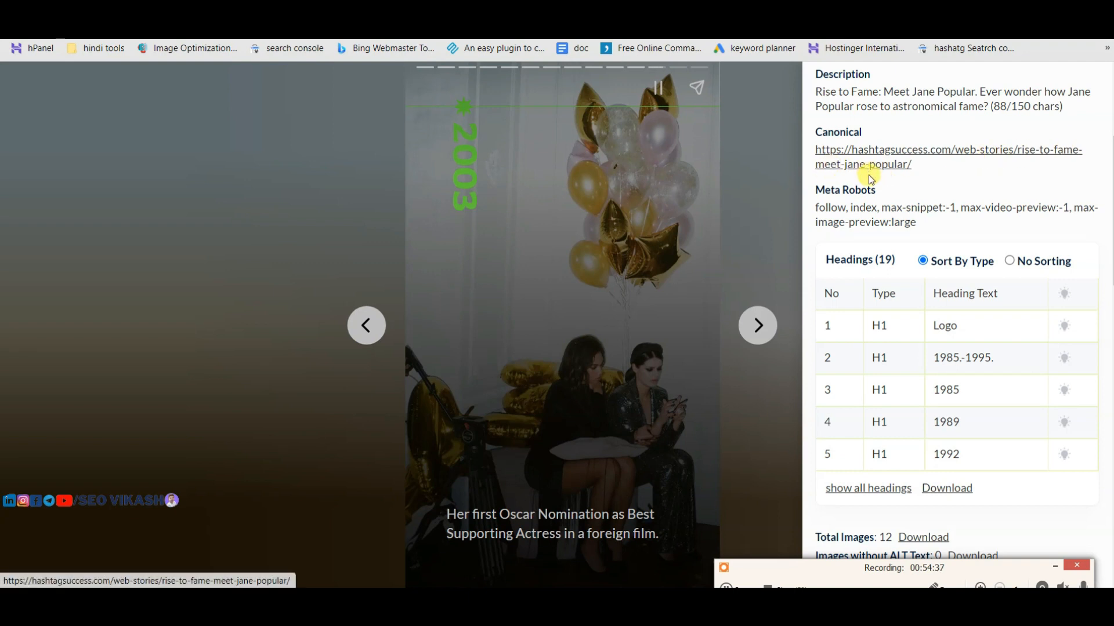
scroll(870, 179, down, 1)
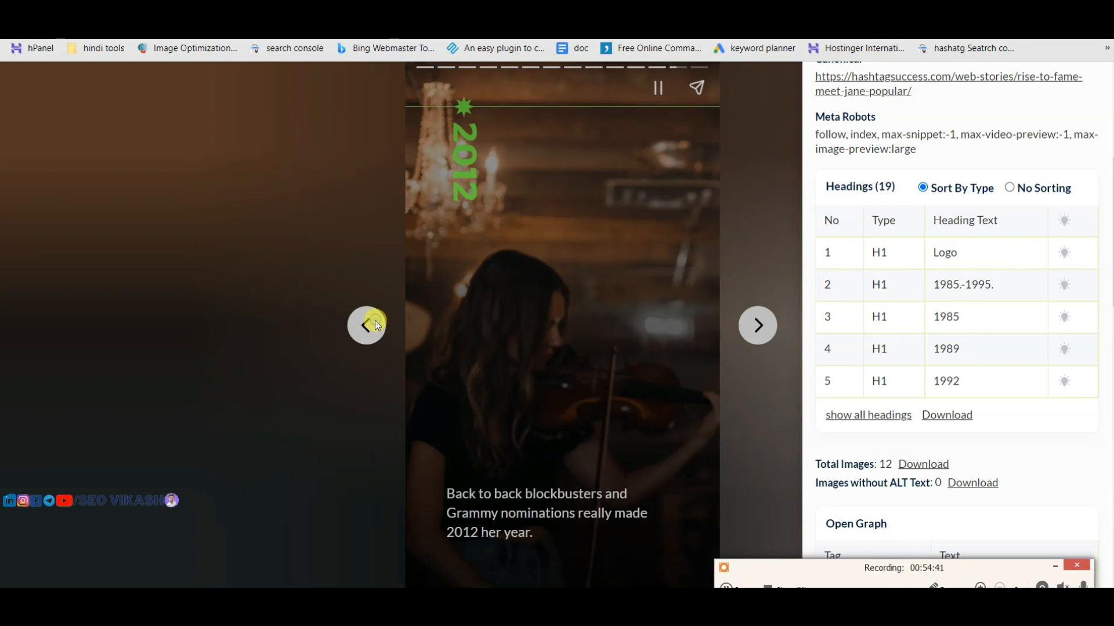
Step: Leave the SEO report, page back to the published story's cover and pause the playback
key(ctrl+a)
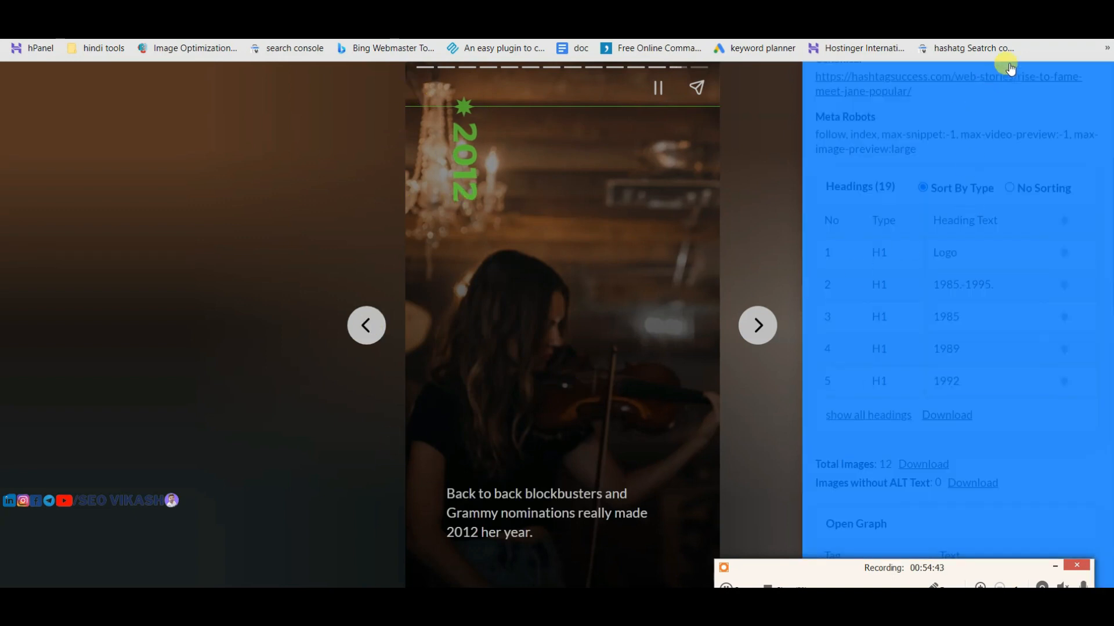
click(391, 194)
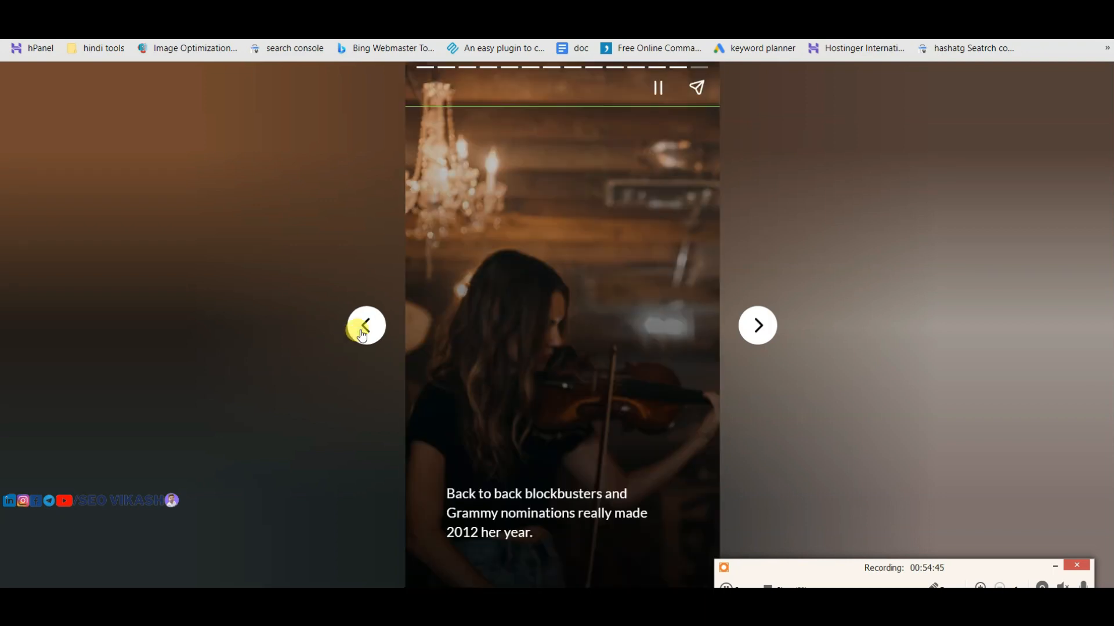
click(362, 335)
click(362, 335)
click(362, 335)
click(362, 335)
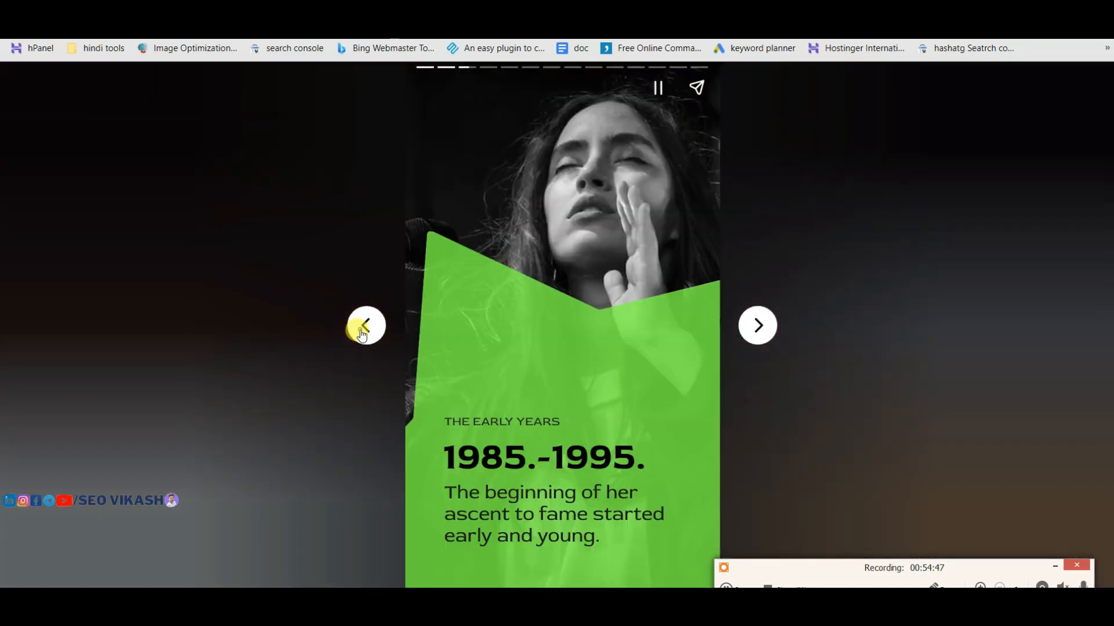
click(362, 334)
click(658, 87)
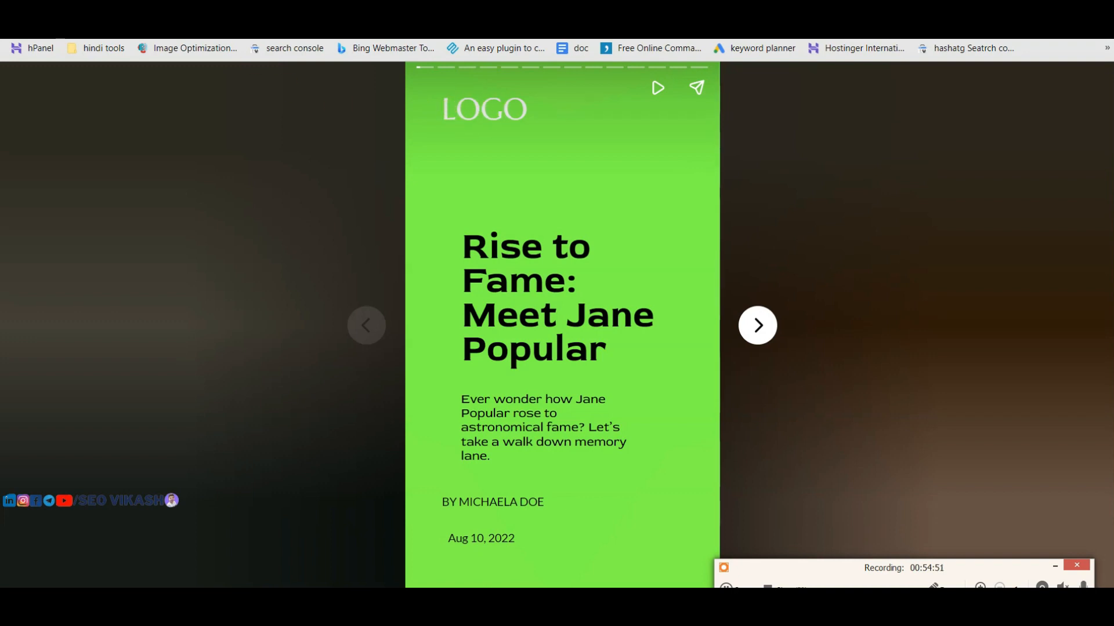
Step: Return to the story editor, dismiss the publish dialog and select the LOGO text on the cover page
click(453, 8)
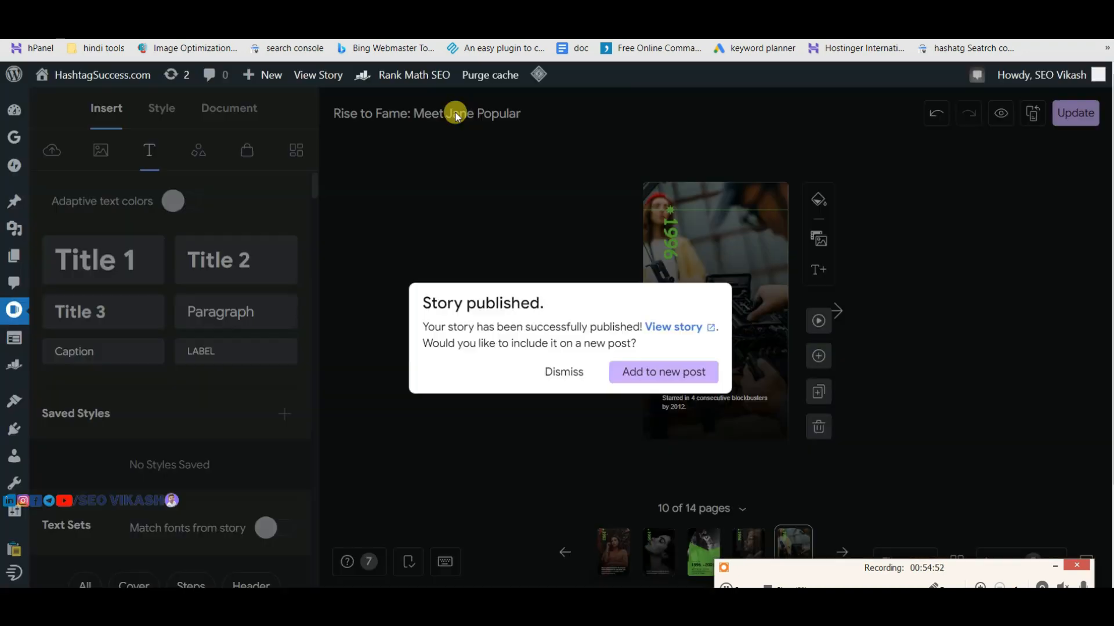
click(561, 374)
click(613, 551)
click(604, 310)
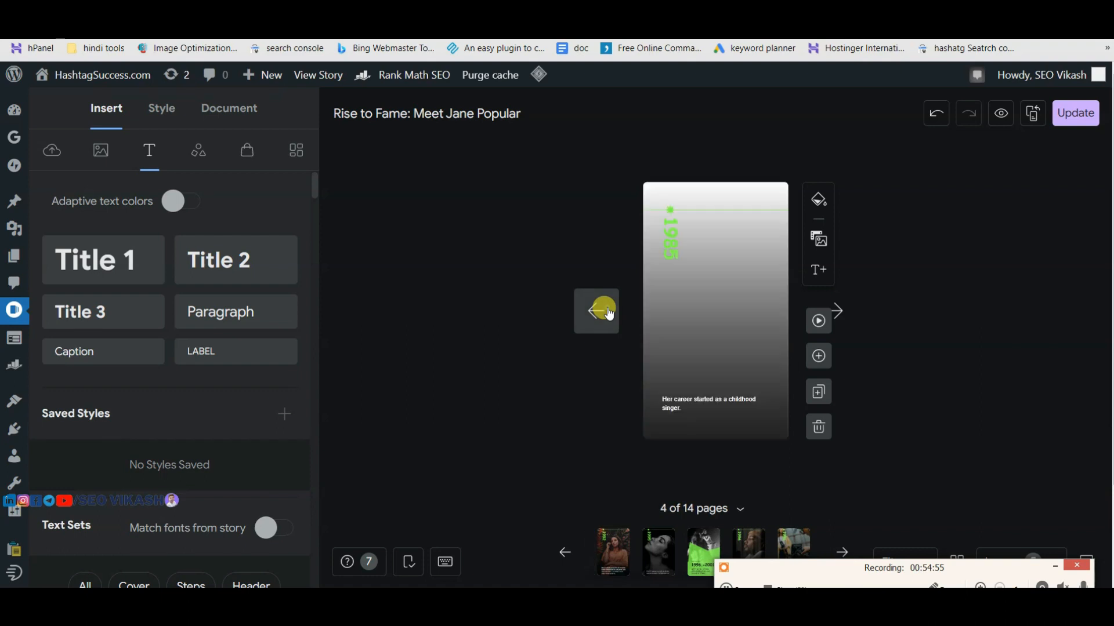
click(609, 314)
click(685, 203)
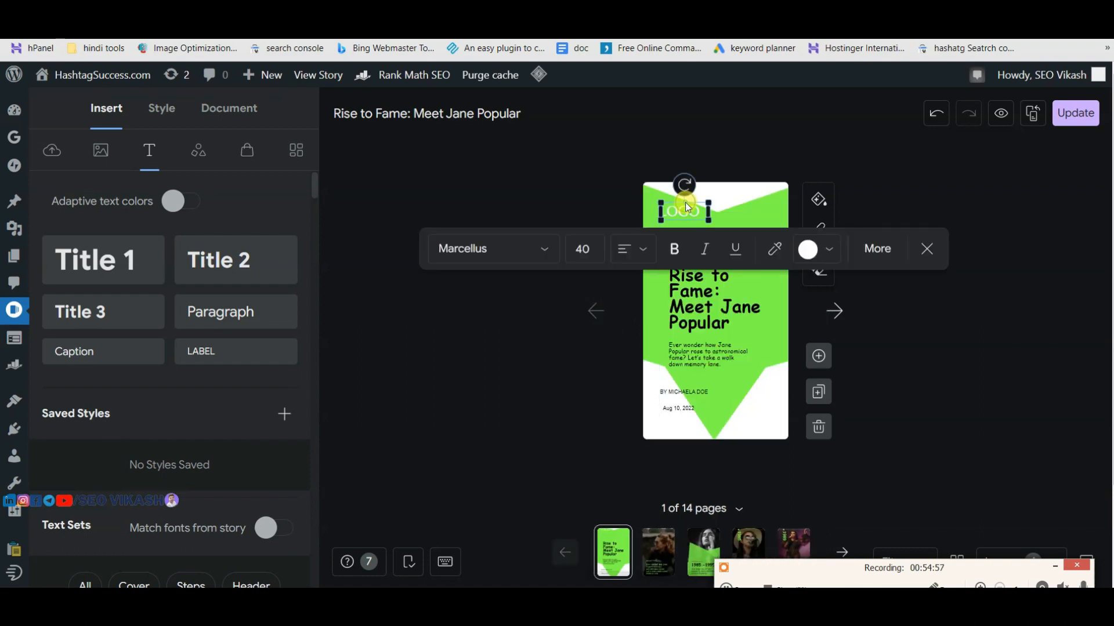
click(572, 251)
Step: Check the published story's heading list once more and close its browser tab
click(1001, 113)
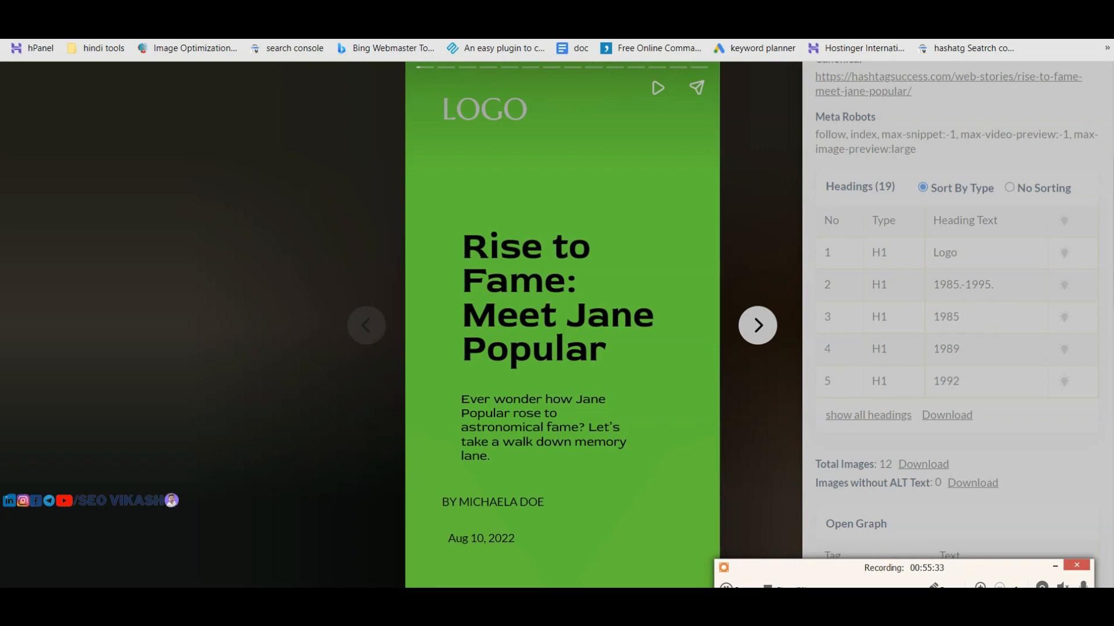
key(ctrl+w)
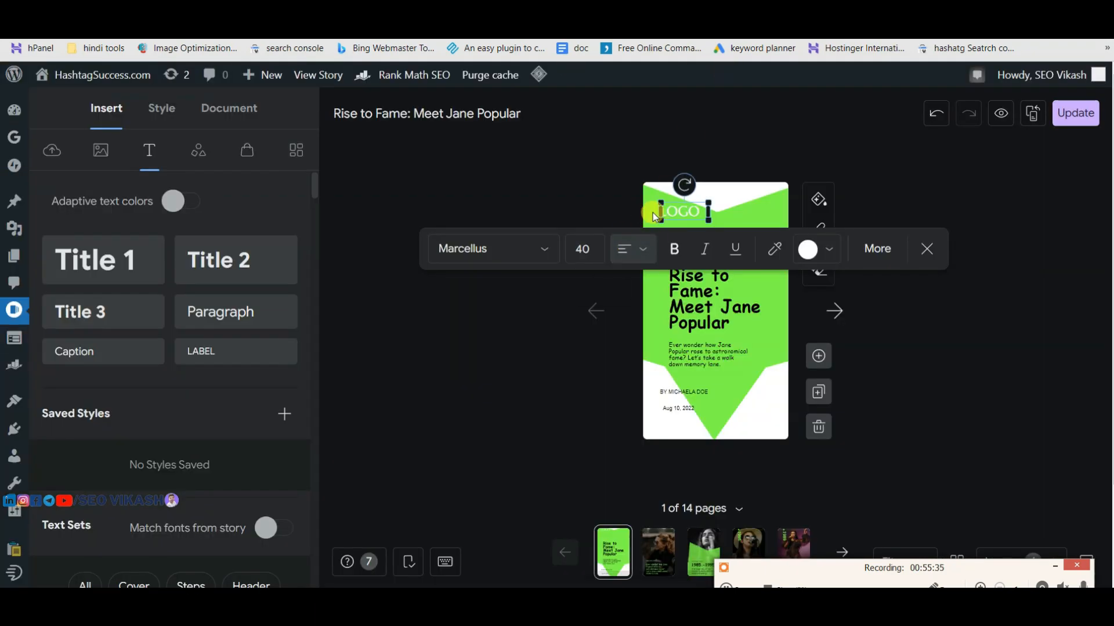
click(590, 241)
click(901, 178)
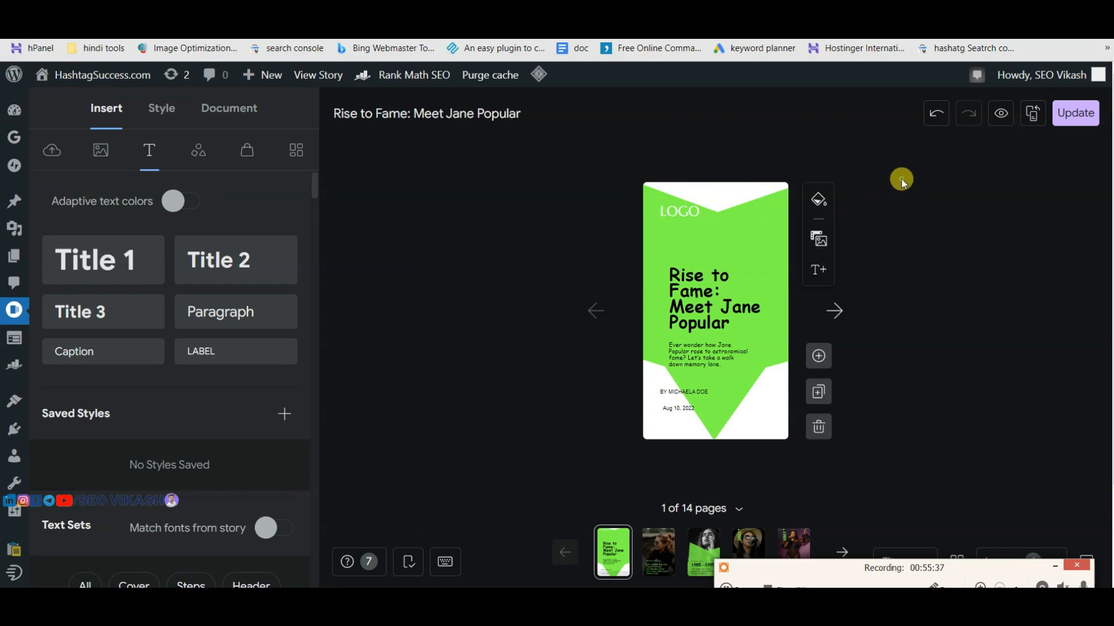
Step: Delete the LOGO text from the cover page
click(670, 212)
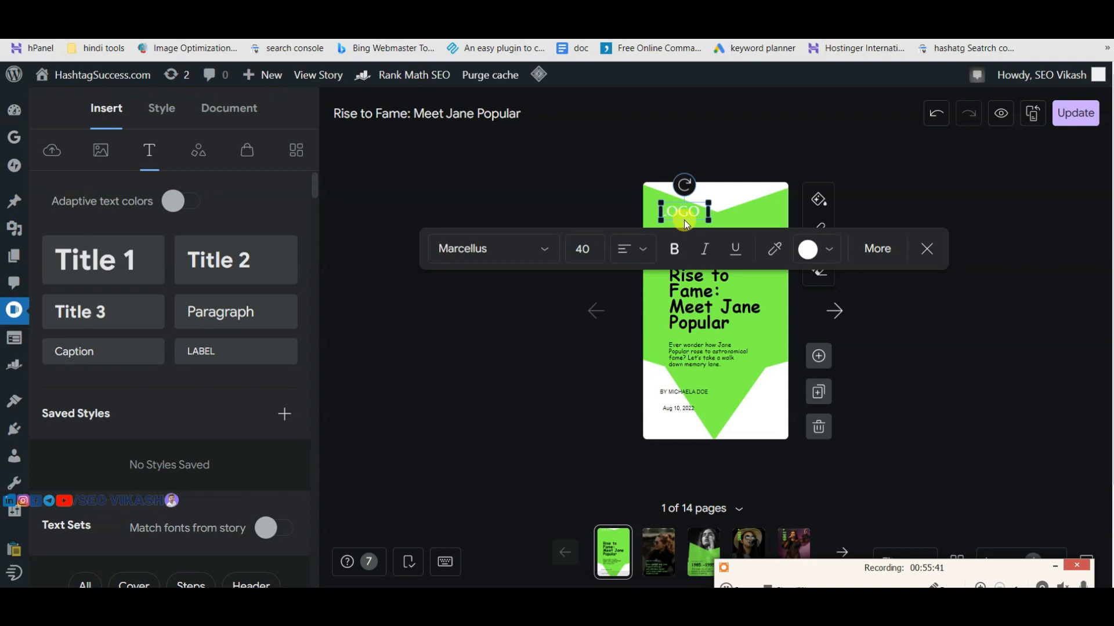
key(Delete)
click(720, 290)
click(893, 301)
Step: Set the font size of the 1985.-1995. heading on page 3 to 27 and go to page 4
click(654, 552)
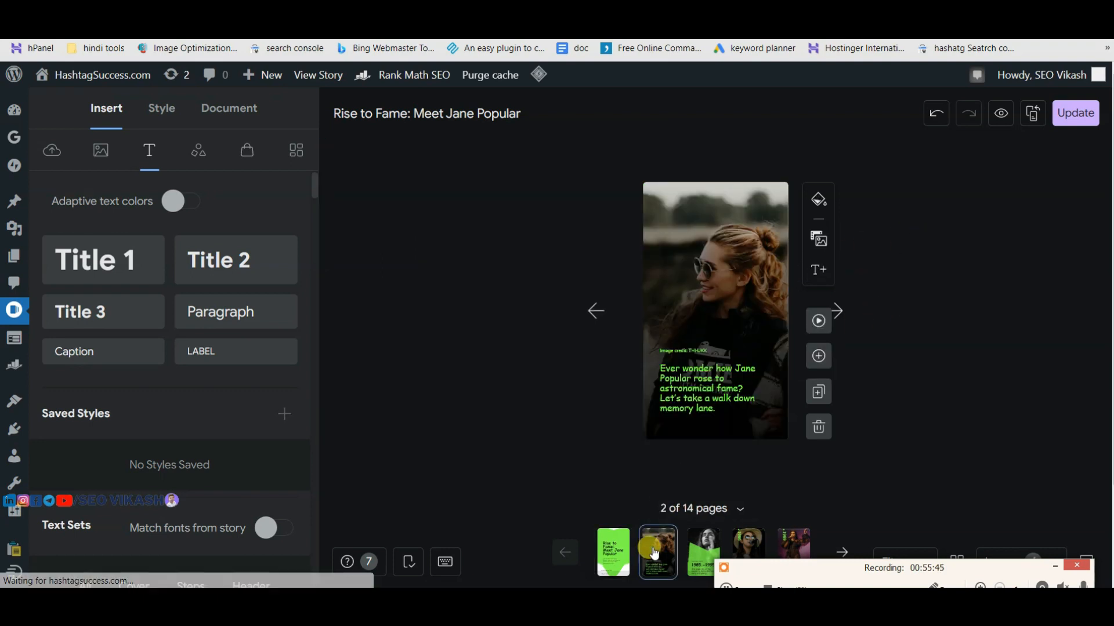
click(842, 312)
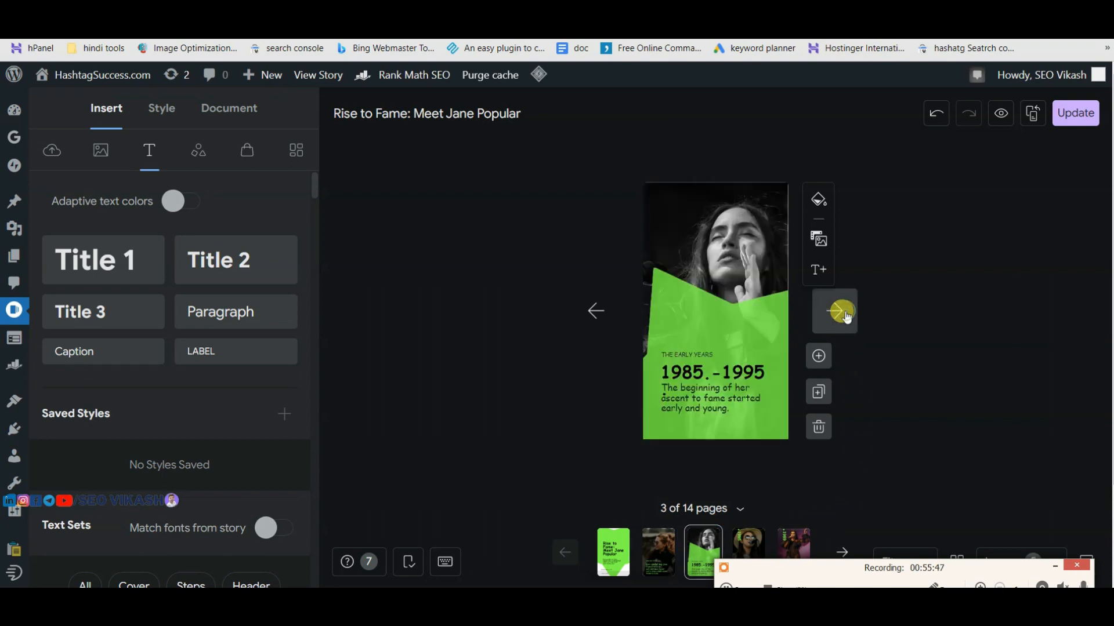
click(711, 372)
click(606, 413)
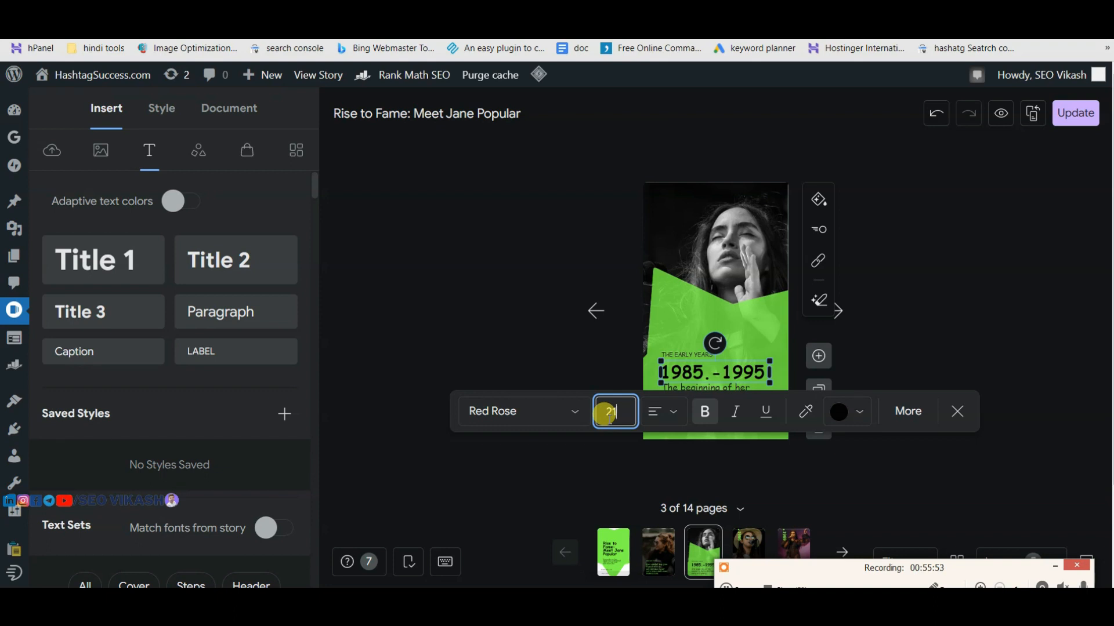
click(998, 271)
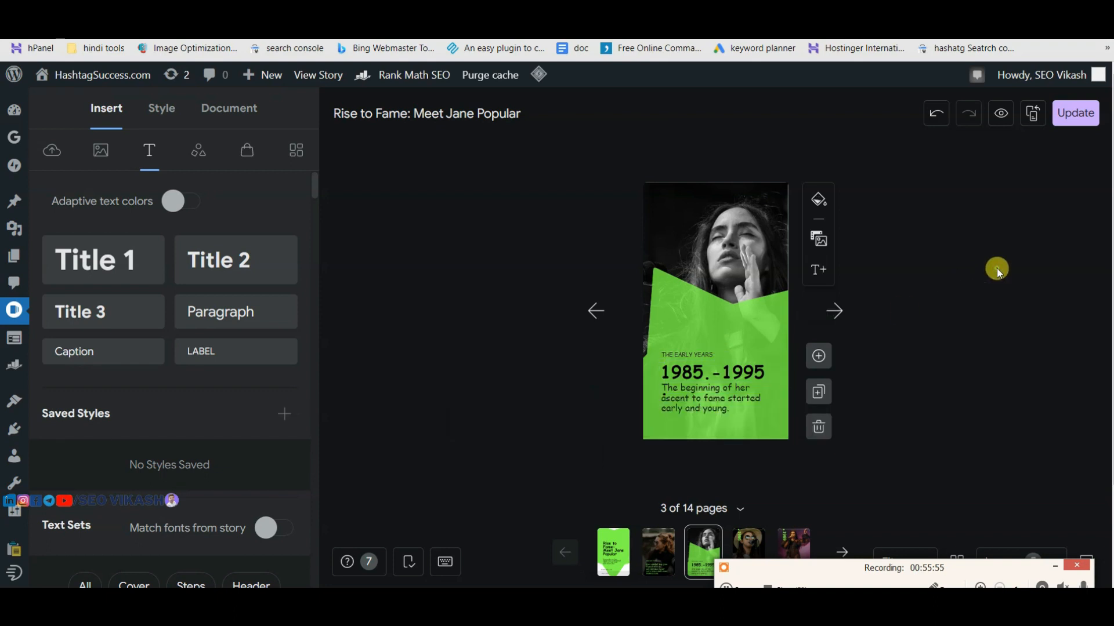
click(711, 372)
click(615, 412)
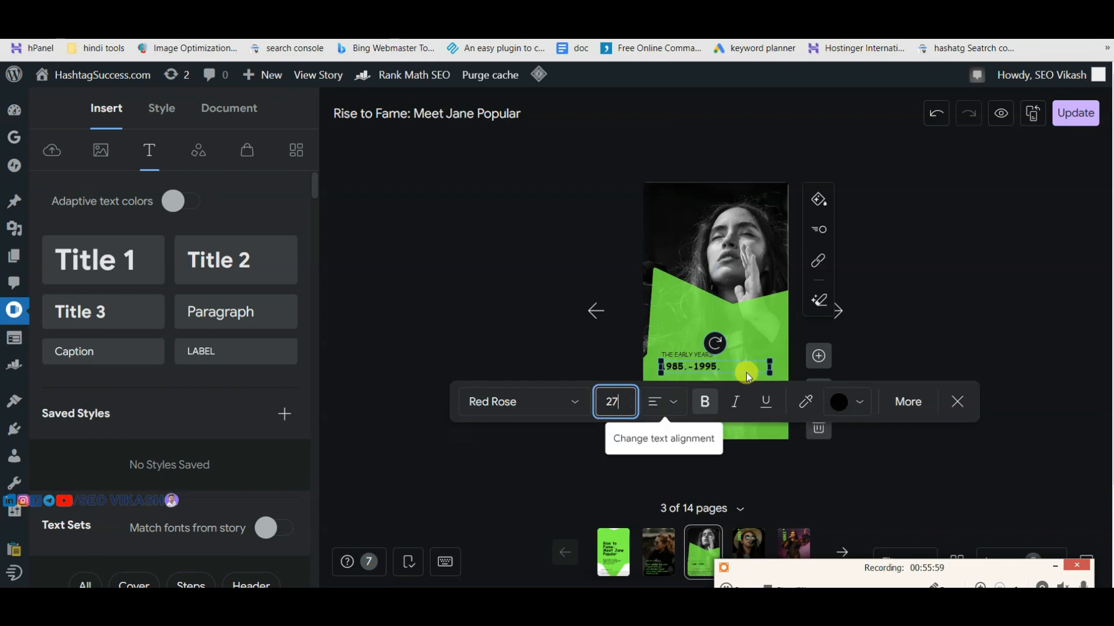
click(959, 292)
click(834, 311)
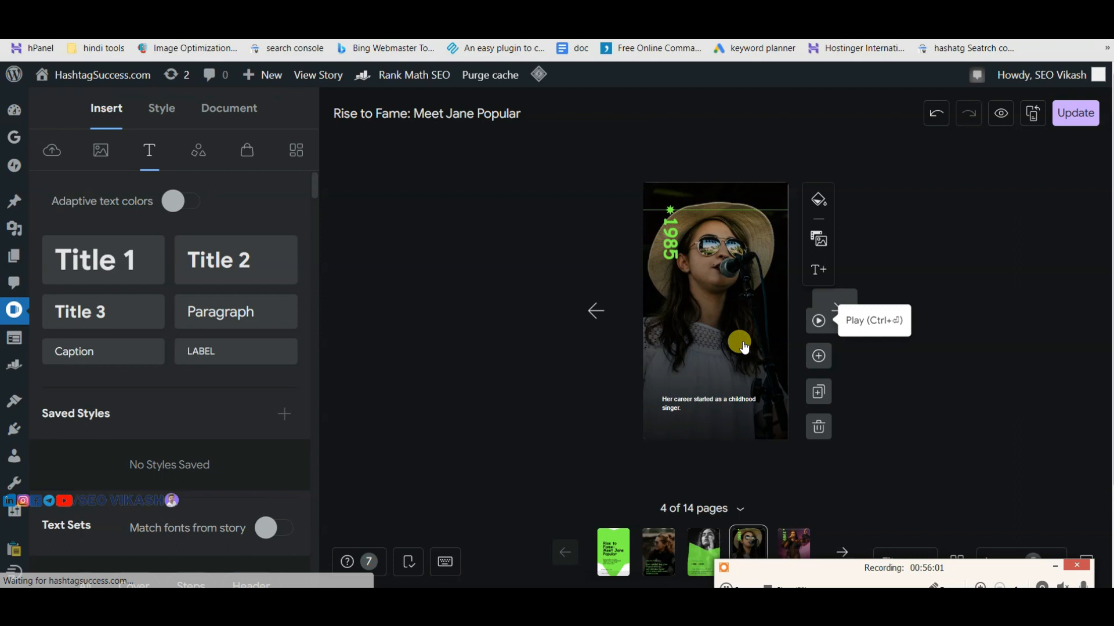
Step: Look through the remaining story pages up to page 14, then go back to page 6
click(671, 246)
click(568, 293)
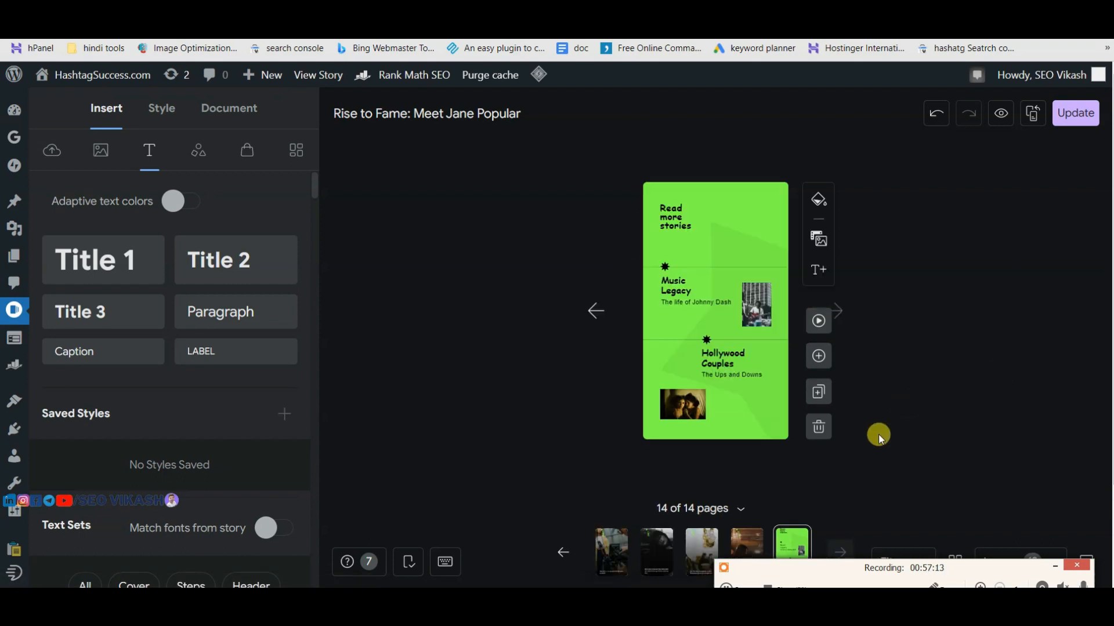
click(593, 307)
click(593, 307)
click(593, 306)
click(594, 307)
click(593, 307)
click(593, 311)
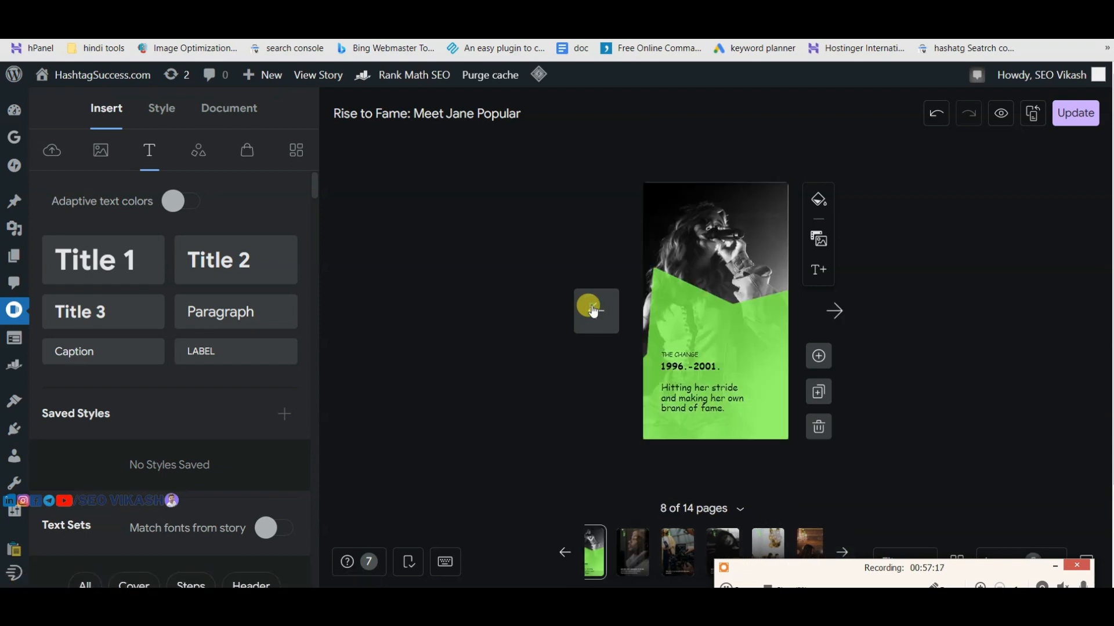
click(592, 311)
click(592, 313)
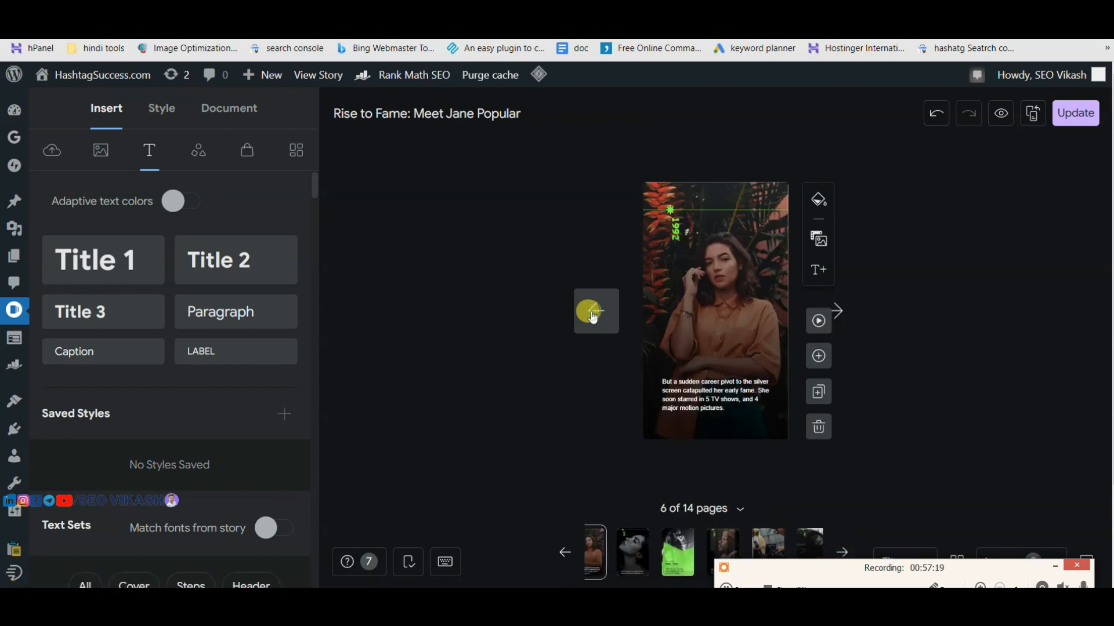
Step: Update the story and run SEO Minion's on-page SEO analysis on its published page
click(1071, 114)
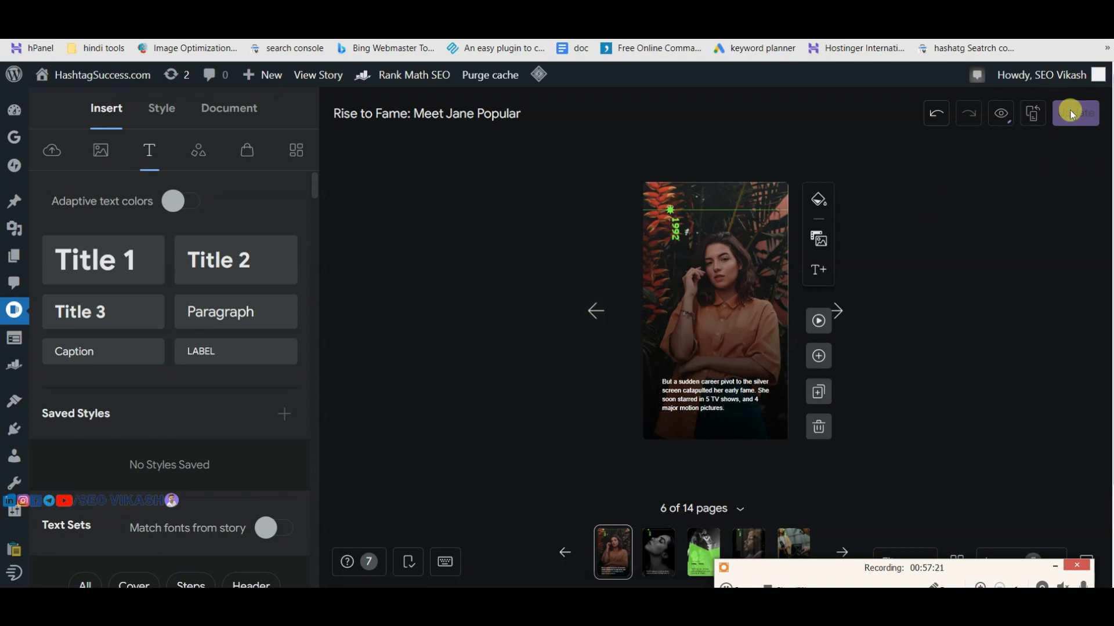
click(393, 11)
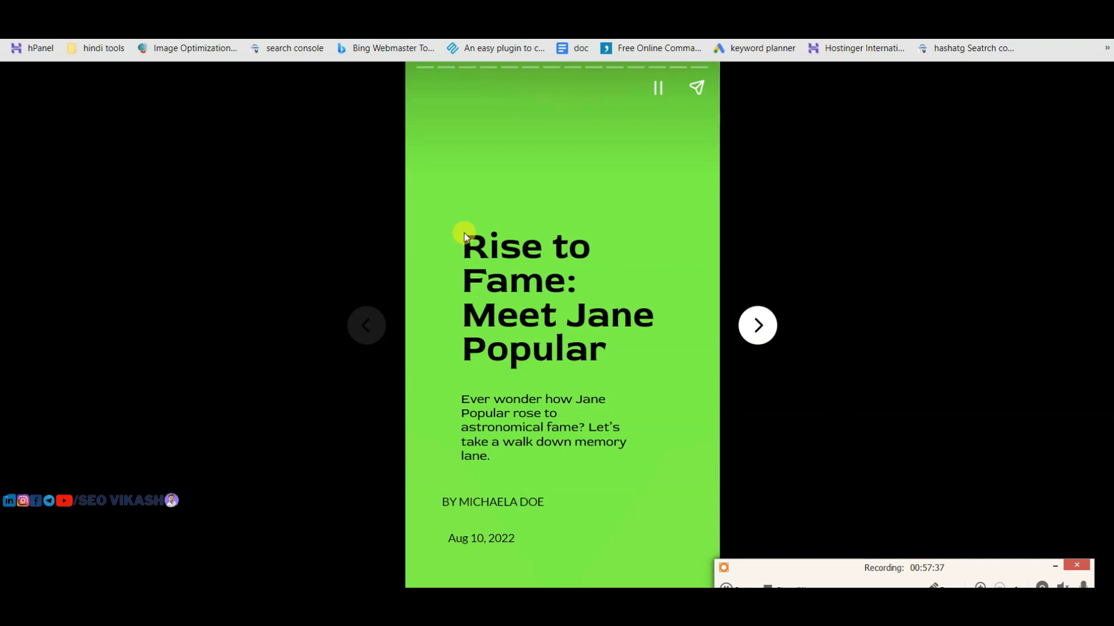
click(976, 27)
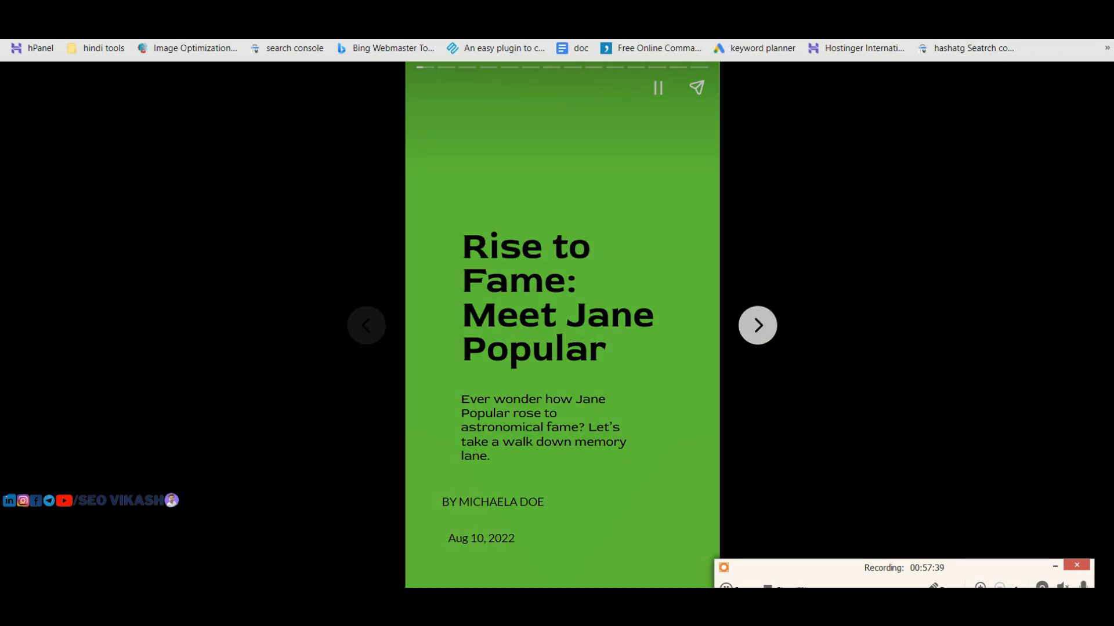
click(926, 200)
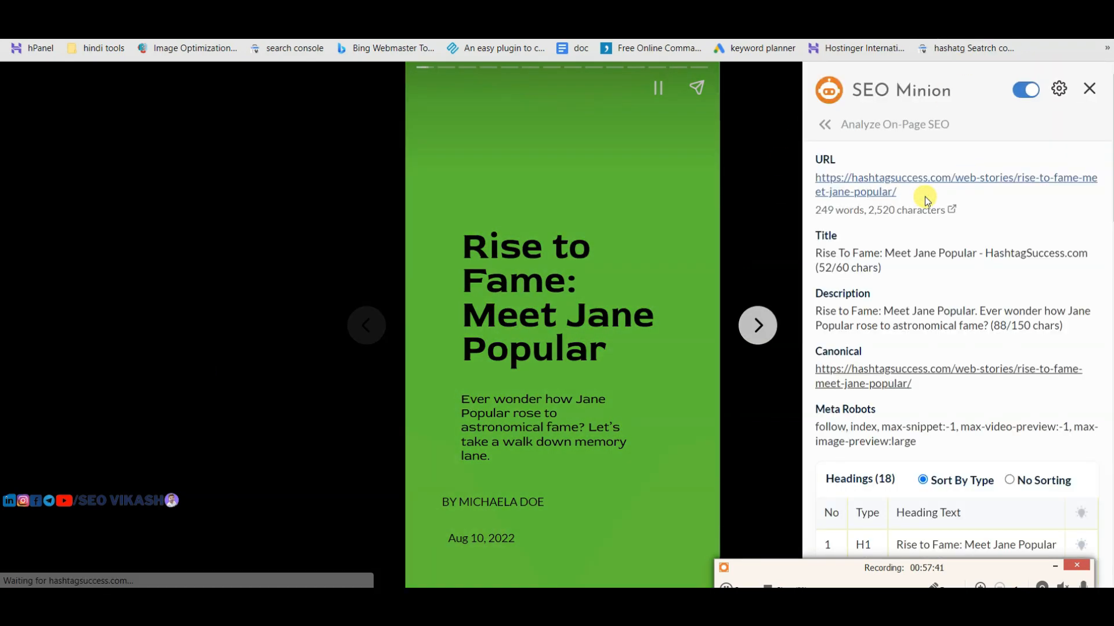
Step: Examine the on-page report's H1 and H2 headings, image ALT figures and Open Graph tags
scroll(922, 293, down, 1)
scroll(923, 291, down, 3)
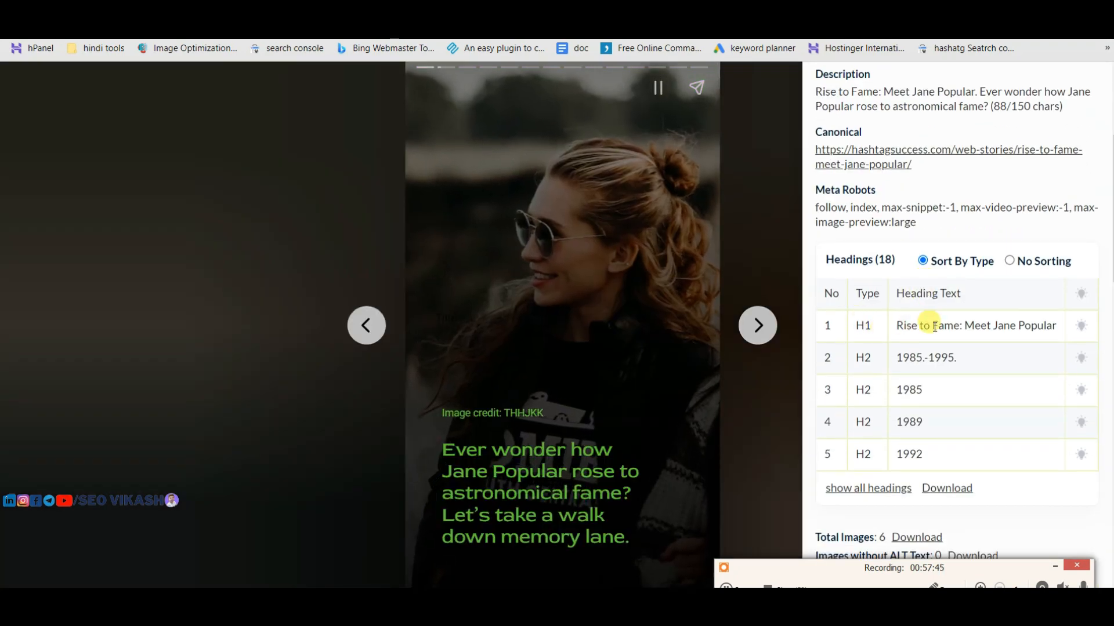
drag(898, 325, 1064, 334)
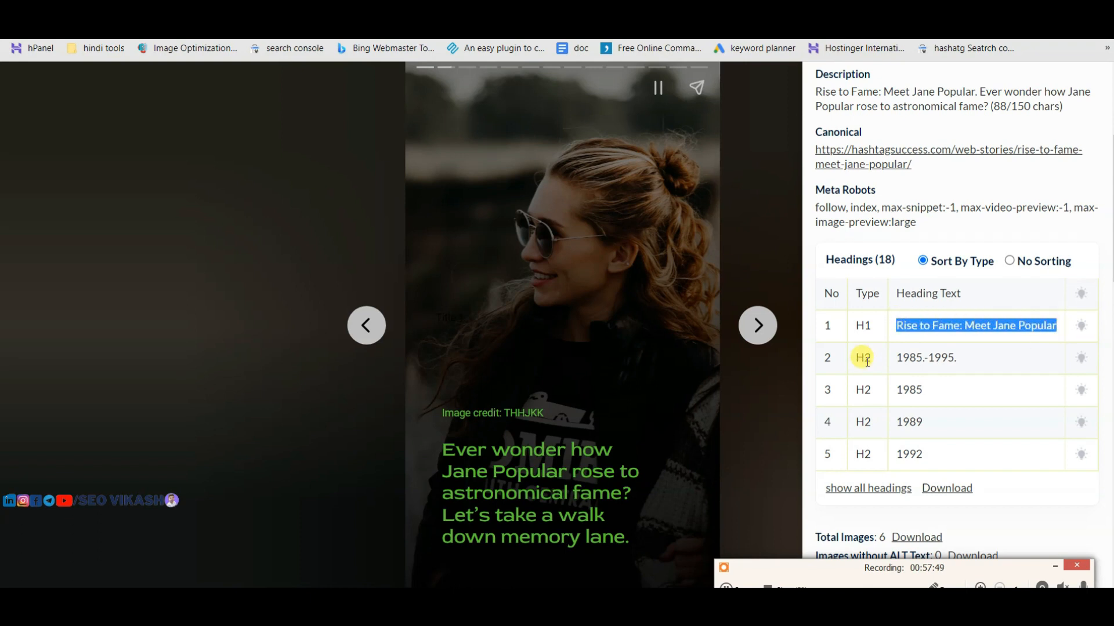
scroll(865, 377, down, 1)
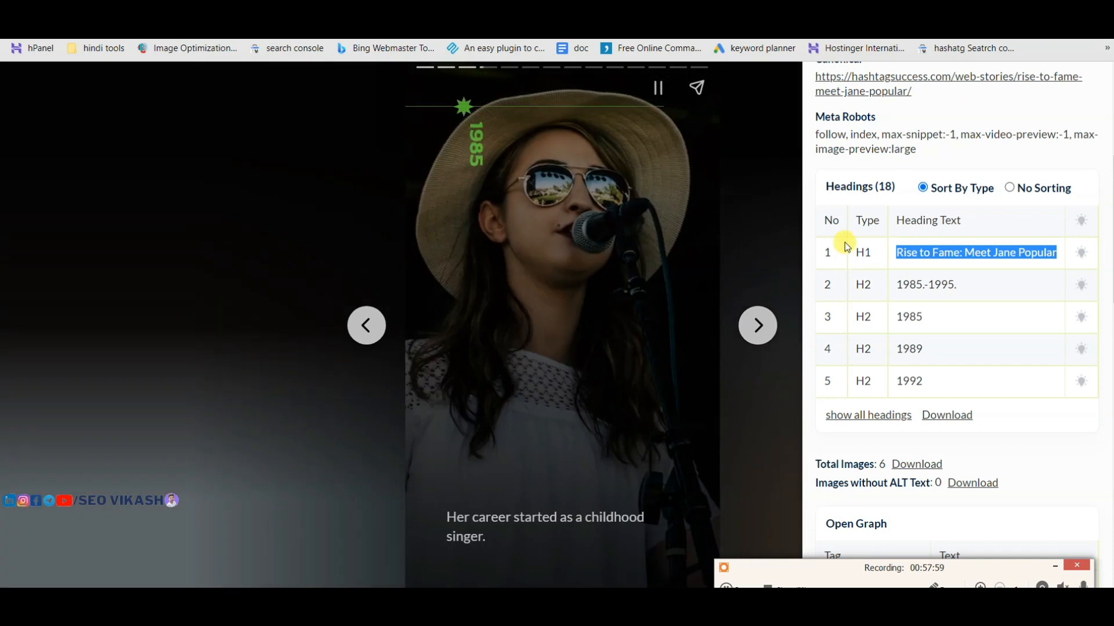
drag(844, 241, 872, 356)
click(873, 357)
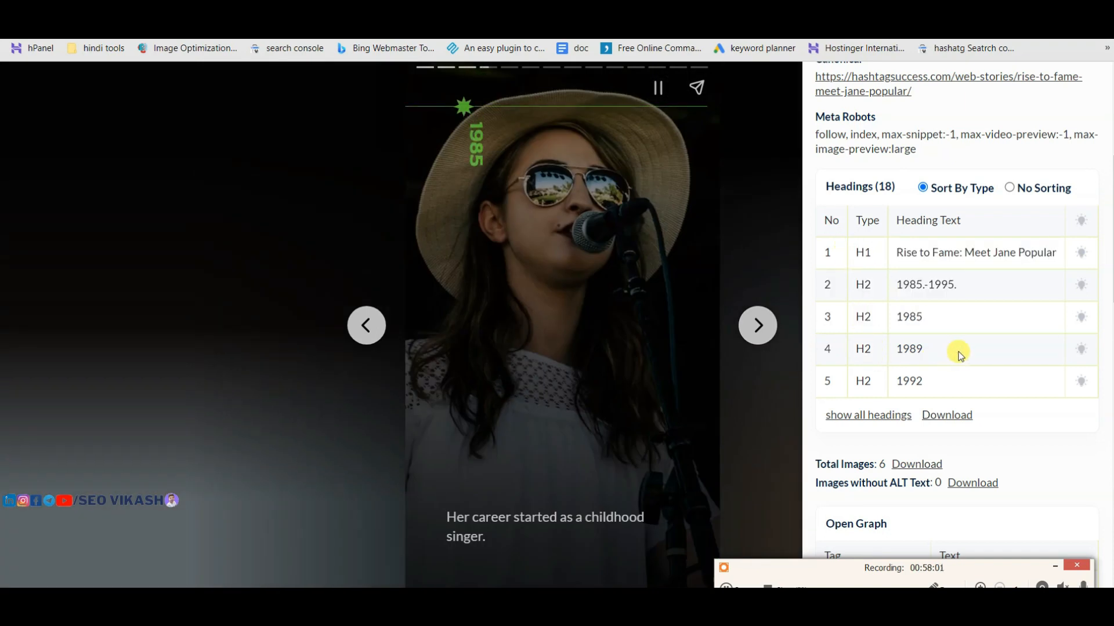
scroll(963, 361, down, 2)
scroll(970, 370, down, 1)
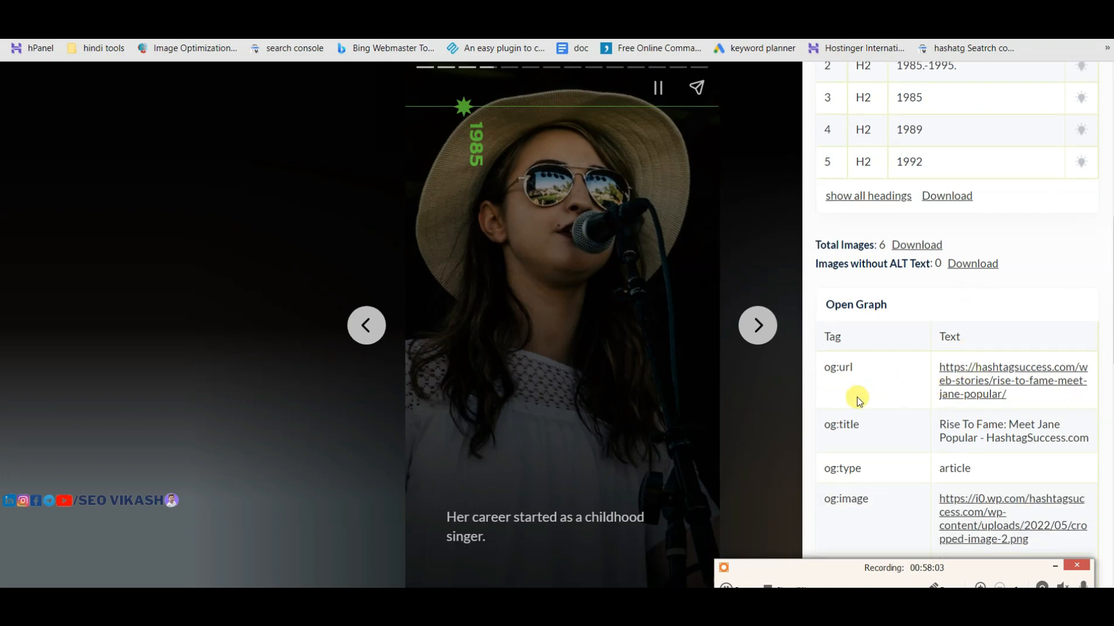
scroll(920, 348, up, 3)
scroll(919, 351, up, 4)
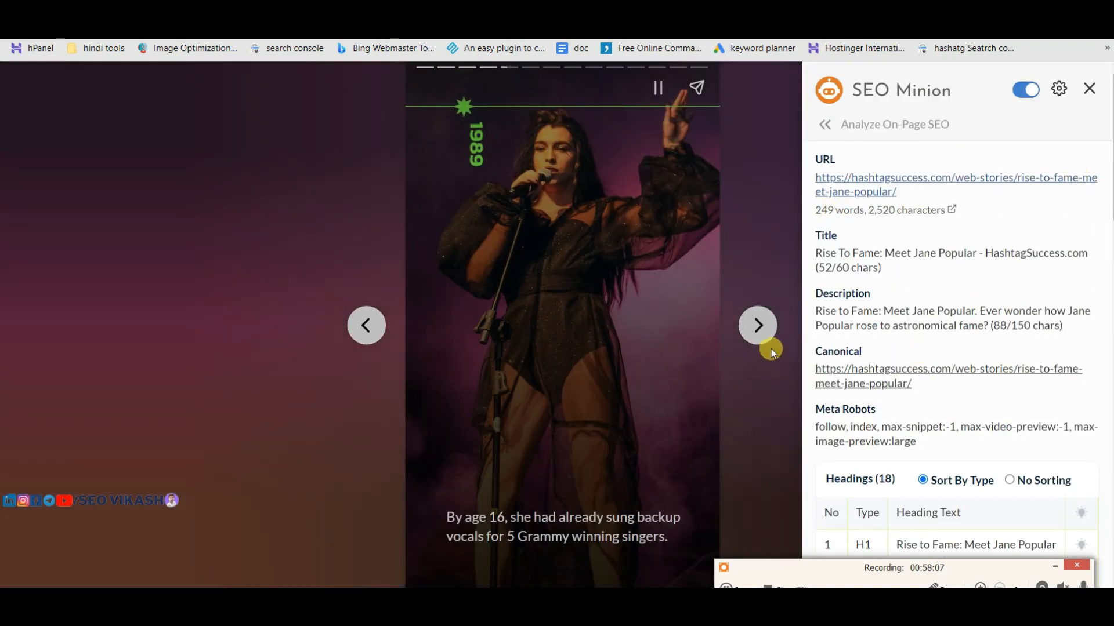
Step: Open the page's extracted text from the word count, read through it and close its browser tab
click(951, 210)
drag(1, 131, 794, 196)
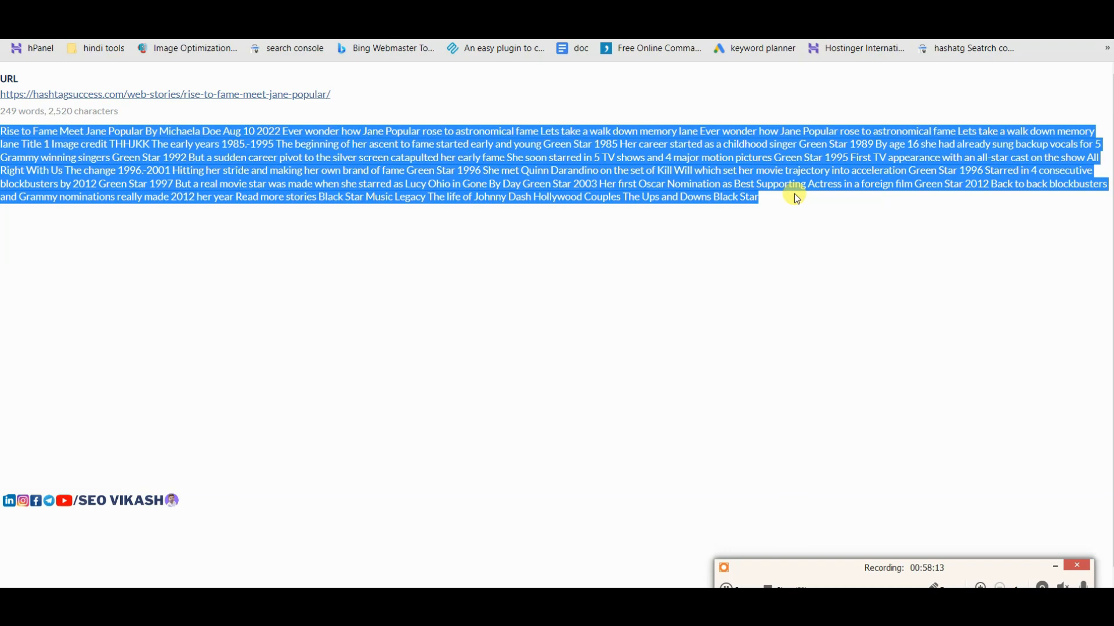
click(801, 206)
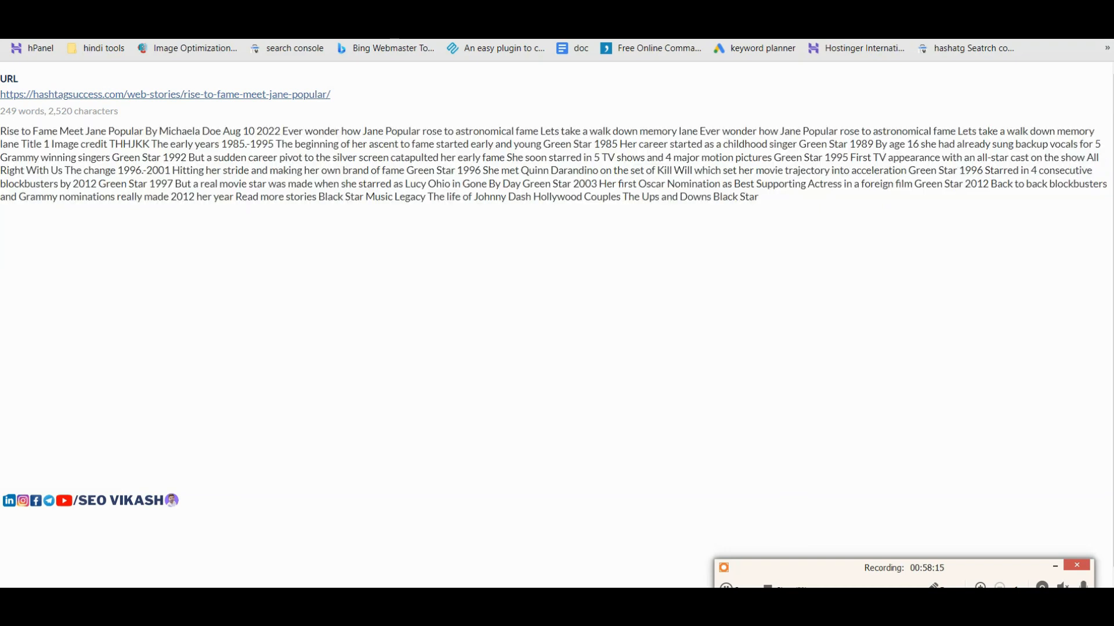
drag(2, 131, 801, 211)
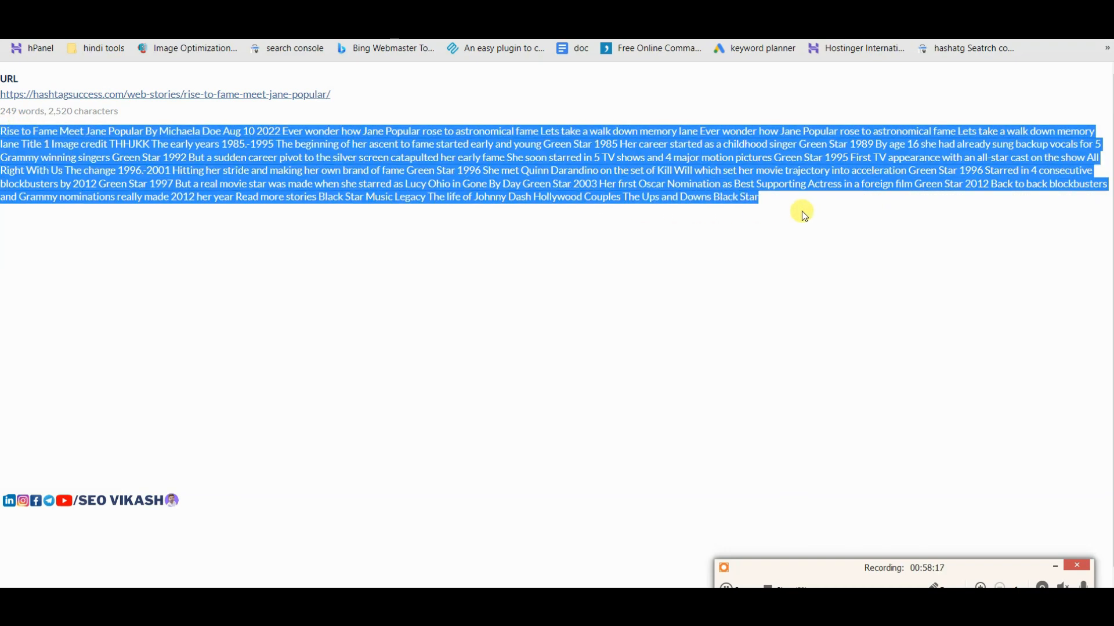
click(2, 203)
drag(3, 131, 645, 220)
click(645, 219)
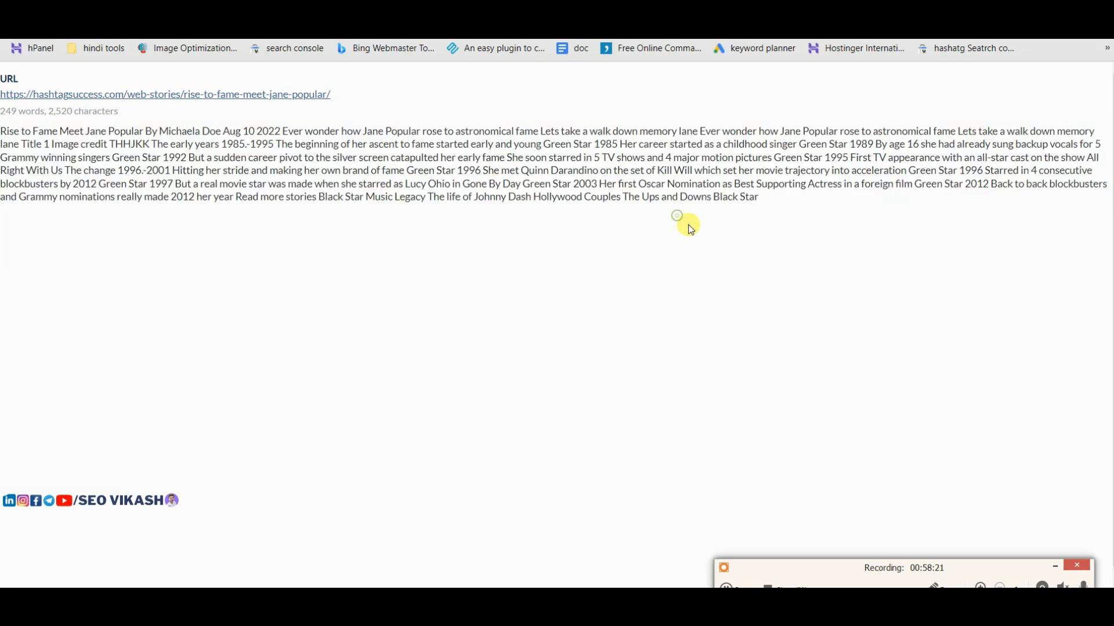
key(ctrl+w)
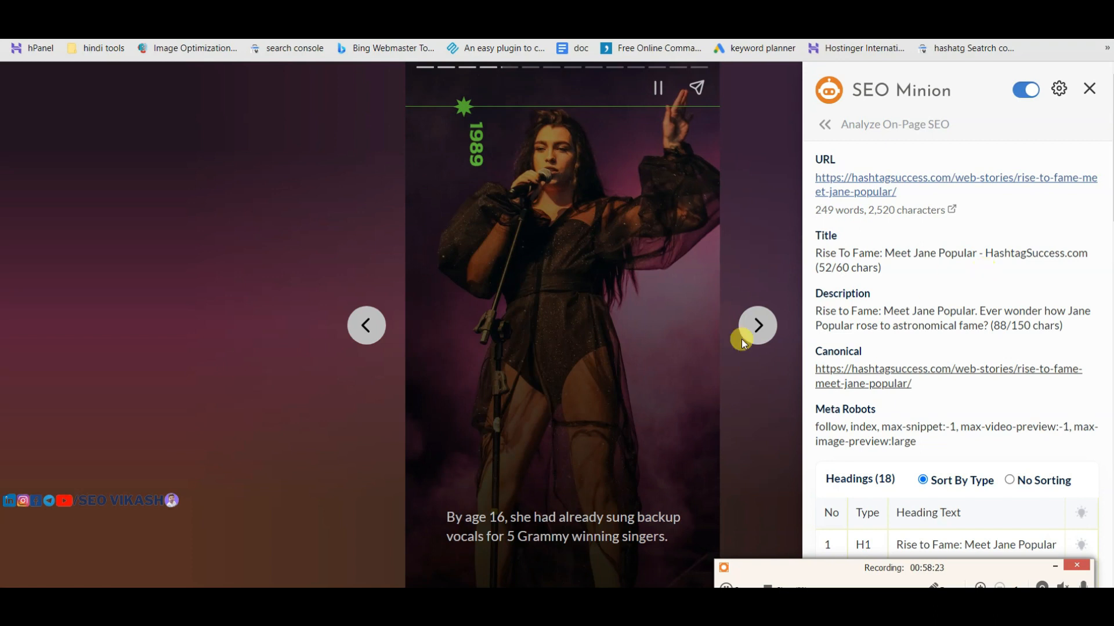
Step: Close the SEO report, return the published story to its cover page and pause playback
click(1088, 90)
click(369, 322)
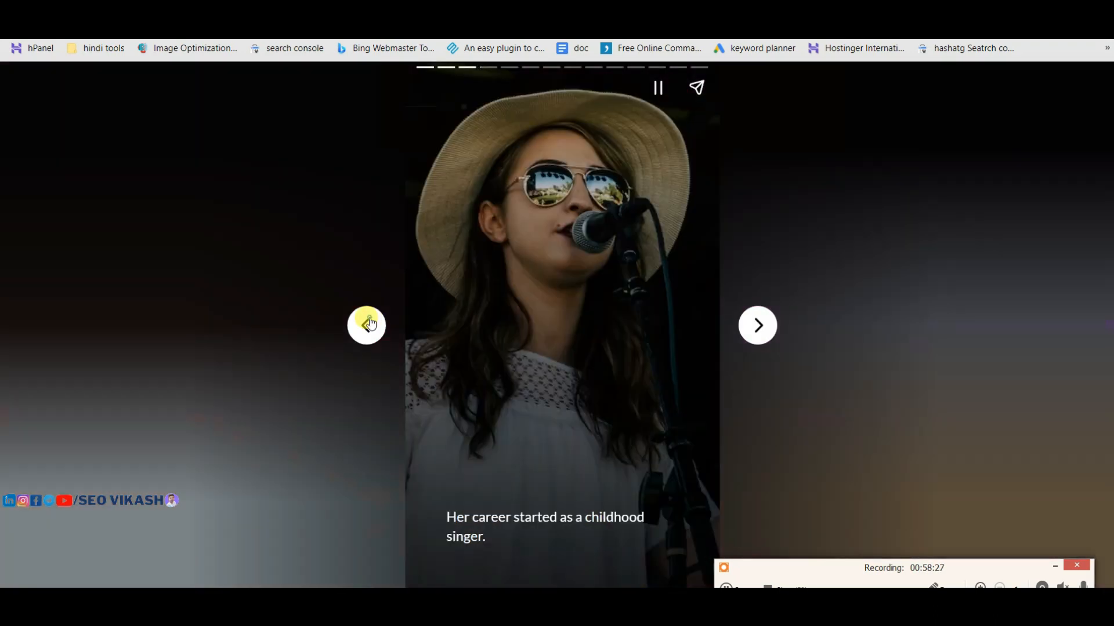
click(369, 323)
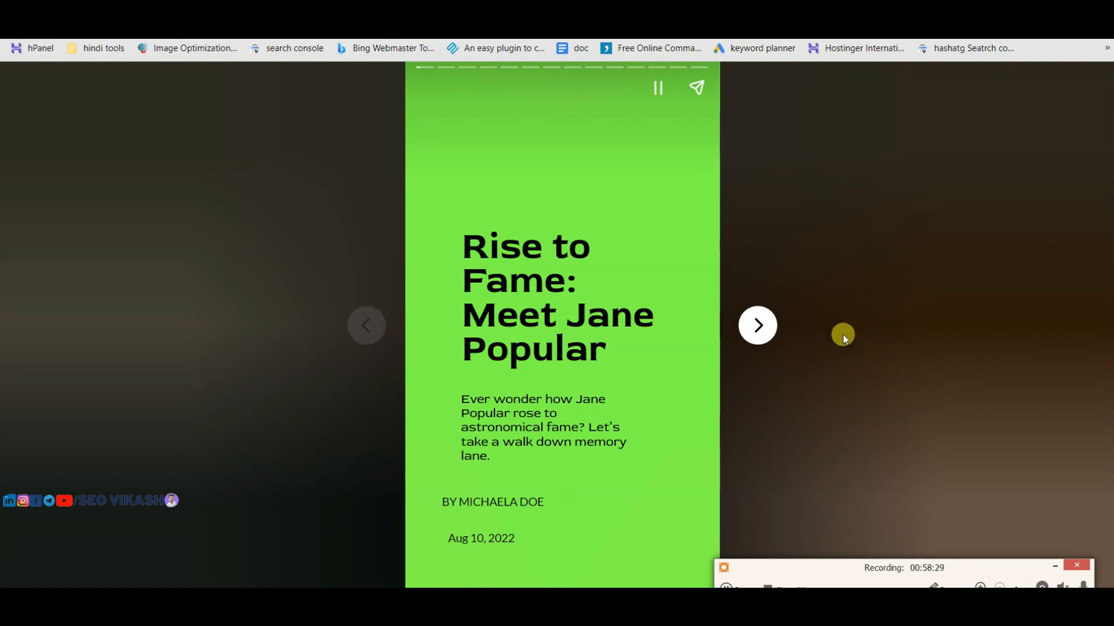
click(659, 90)
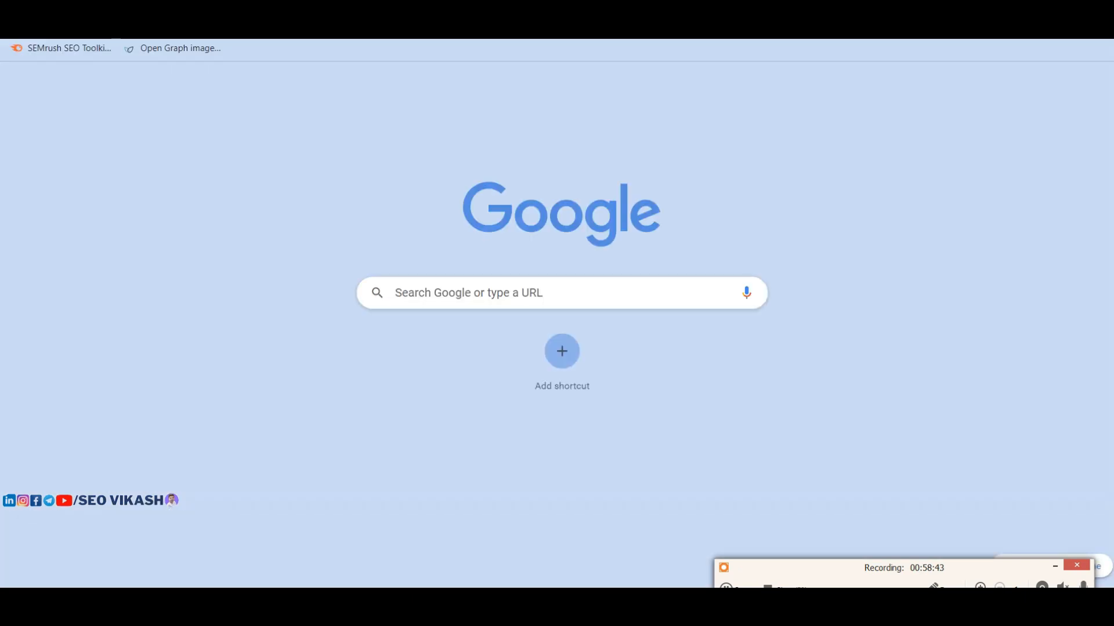
Step: Search Google for "rank math seo analyzer" in another browser window and open the Rank Math SEO Analyzer page
text(ra)
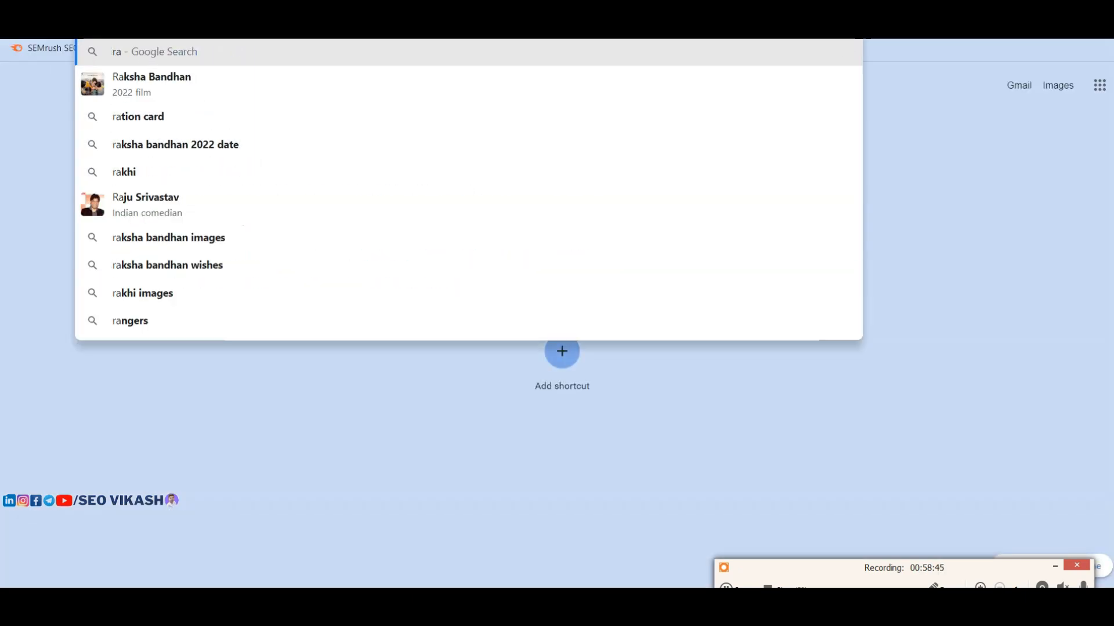
text(nk math seo analyz)
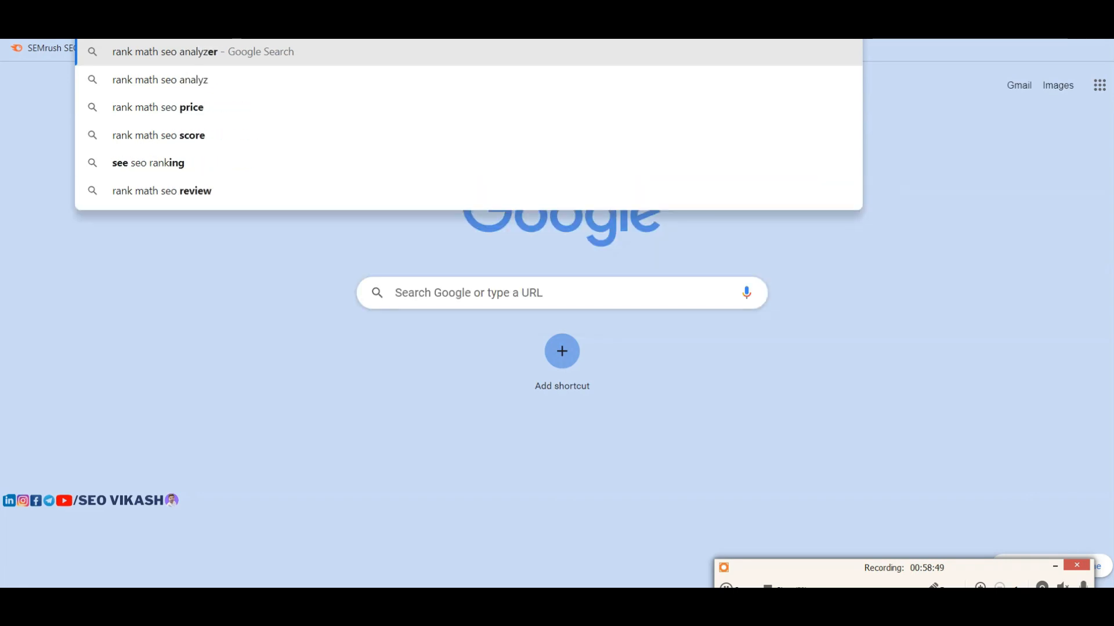
text(er)
key(Return)
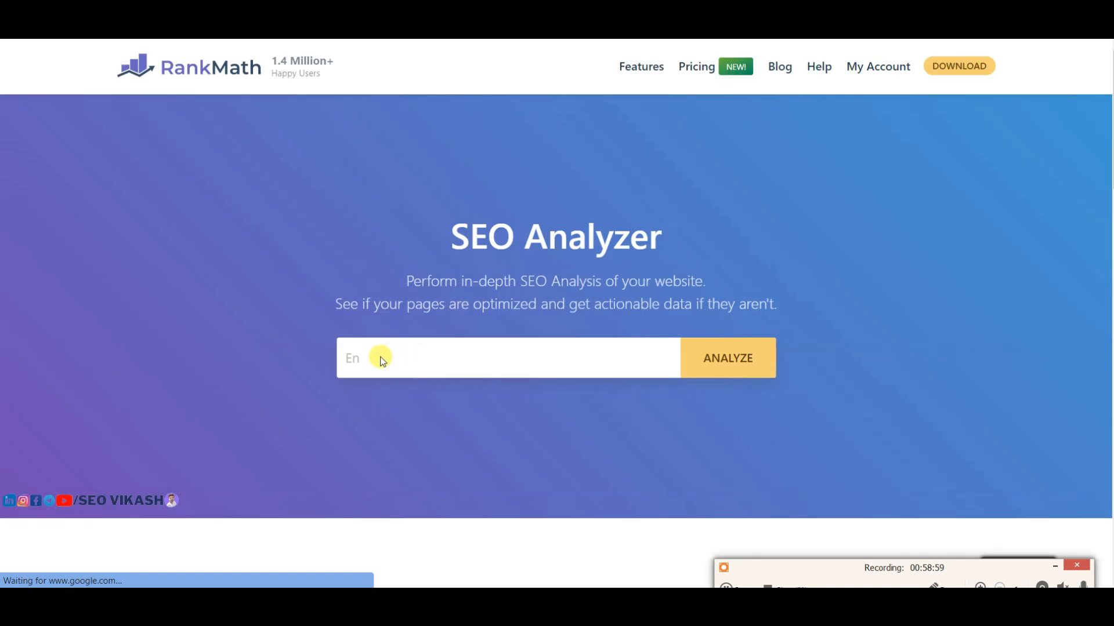
click(380, 359)
click(400, 357)
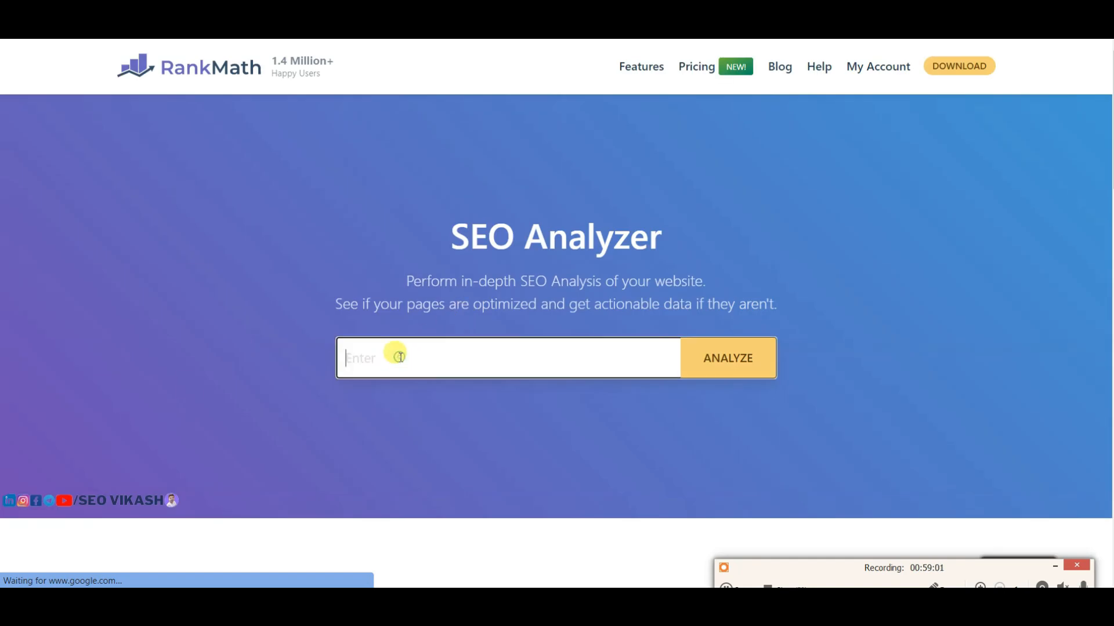
text(https://hashtagsuccess.com/web-stories/rise-to-fame-meet-jane-popular/)
click(749, 364)
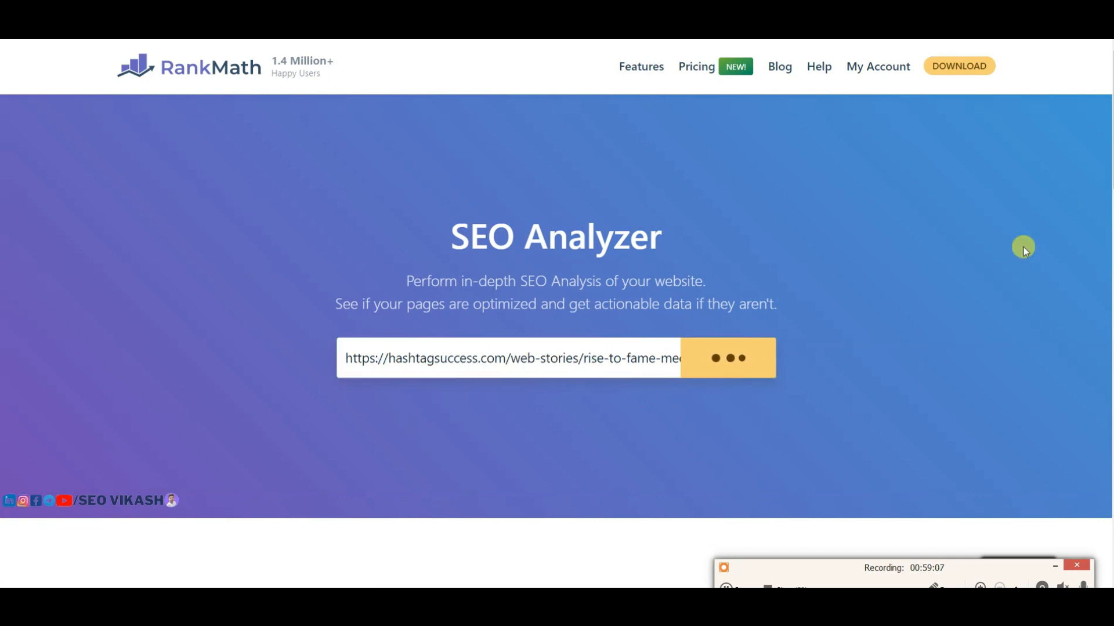
Step: Examine the analysis score, the passed, failed and warning test counts, and the common keywords
scroll(635, 307, down, 3)
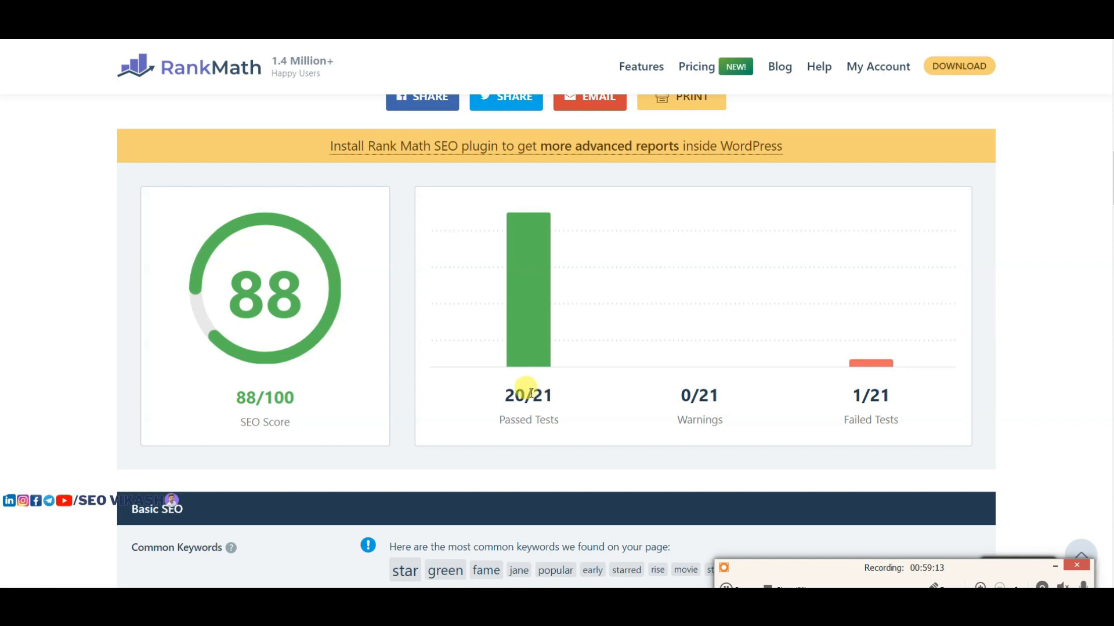
drag(548, 393, 502, 393)
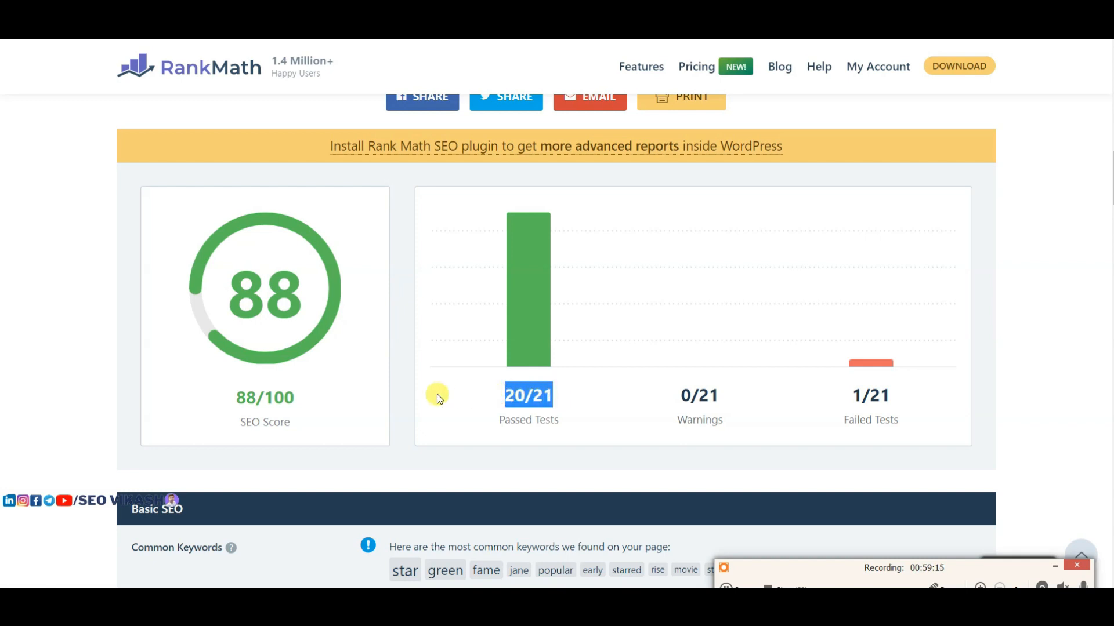
click(907, 402)
drag(907, 402, 840, 392)
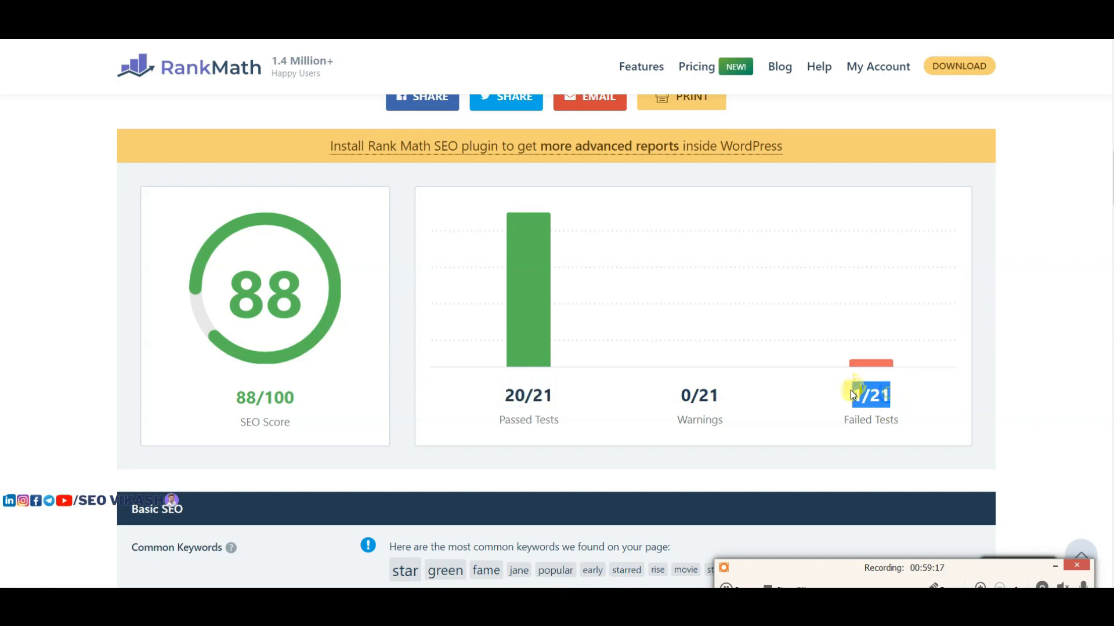
triple_click(681, 396)
scroll(716, 392, down, 5)
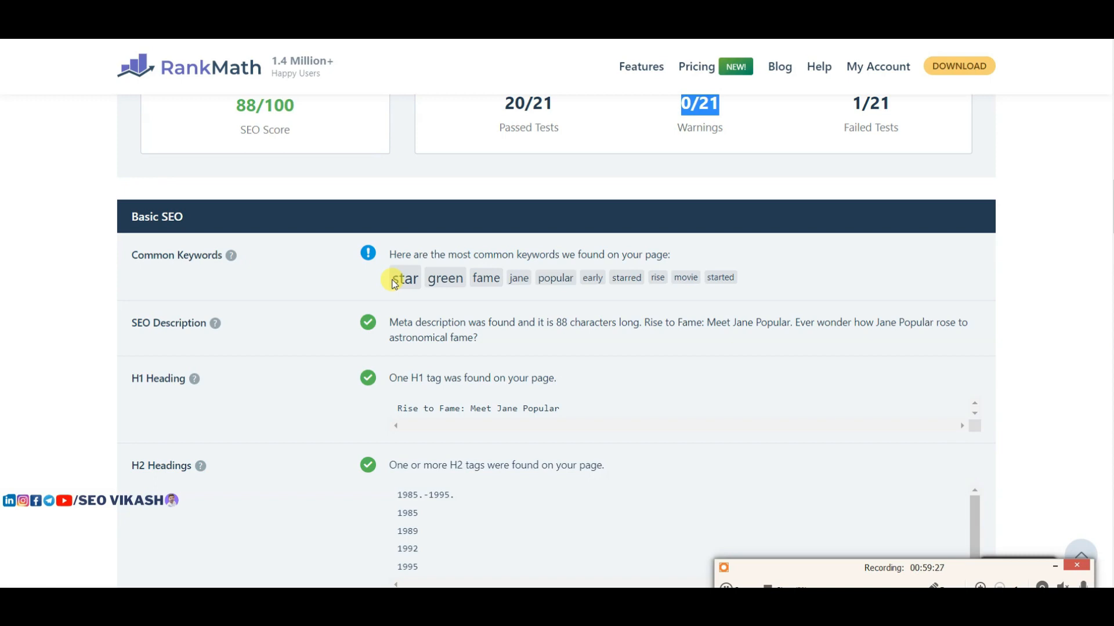
drag(394, 277, 782, 278)
drag(782, 278, 363, 285)
click(610, 258)
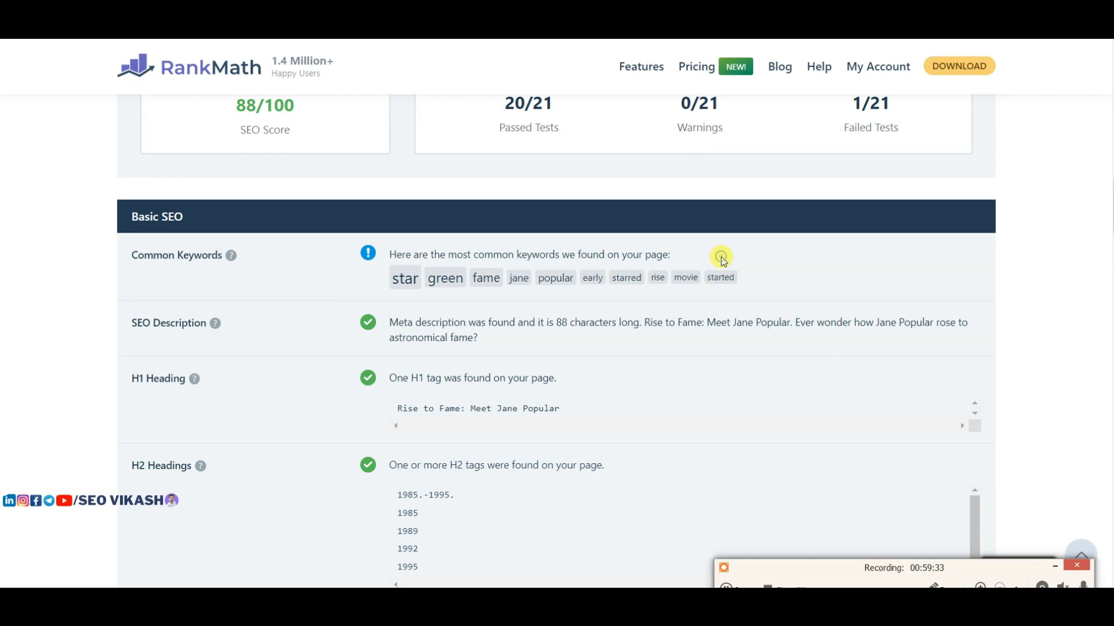
Step: Check the SEO description, H1, H2 and image ALT results, then switch back to the published story
drag(382, 326, 490, 333)
click(505, 326)
scroll(441, 329, down, 1)
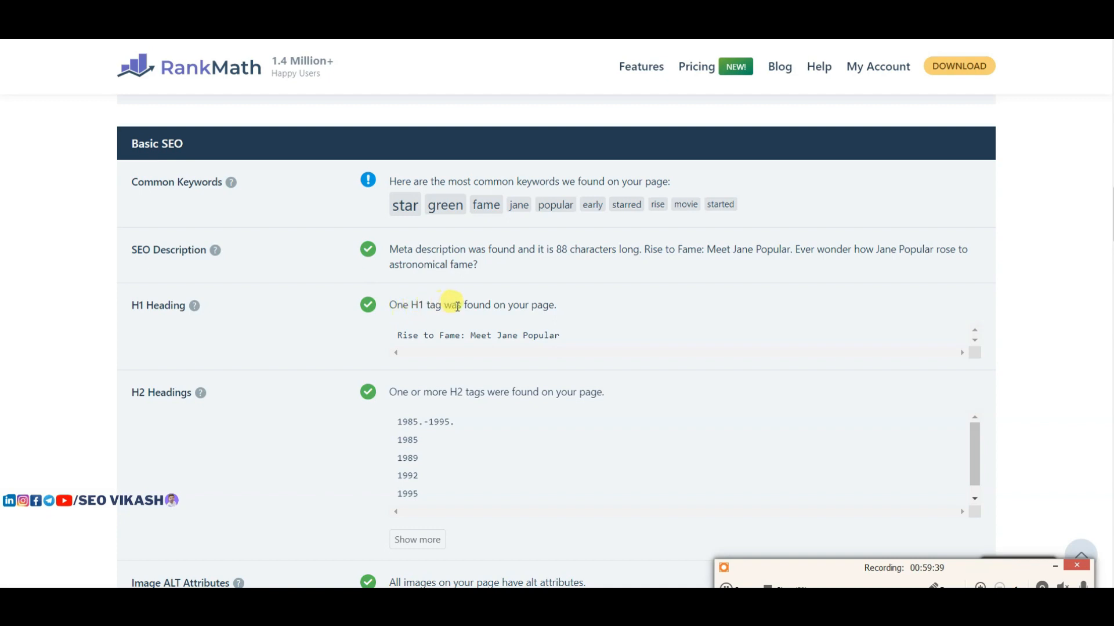
drag(398, 336, 587, 337)
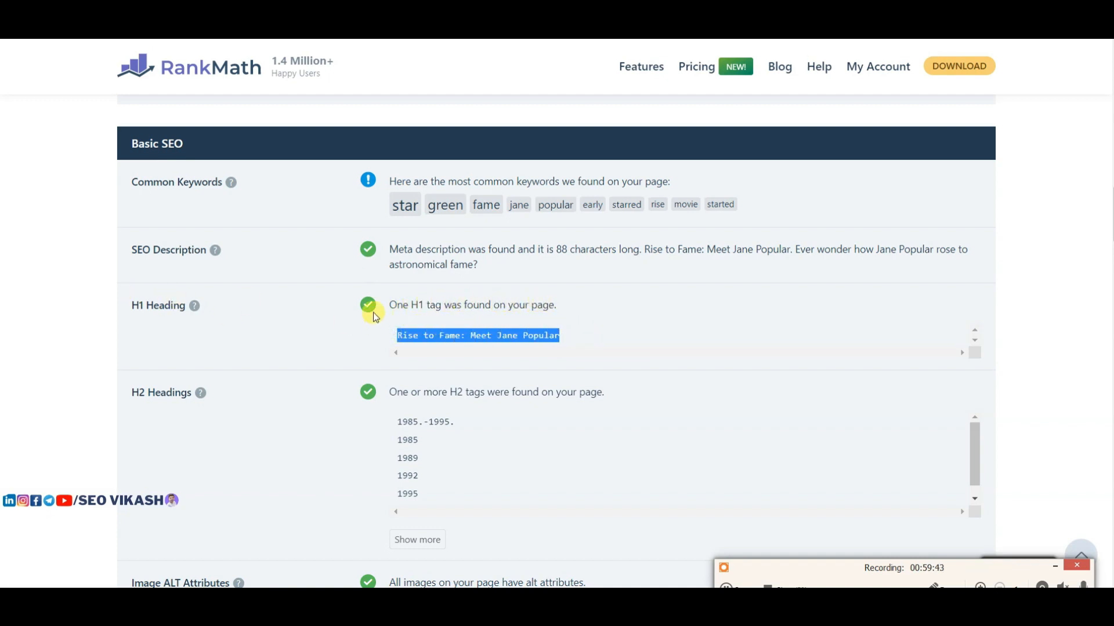
scroll(374, 312, down, 2)
drag(396, 245, 632, 242)
scroll(420, 276, down, 2)
drag(388, 293, 610, 292)
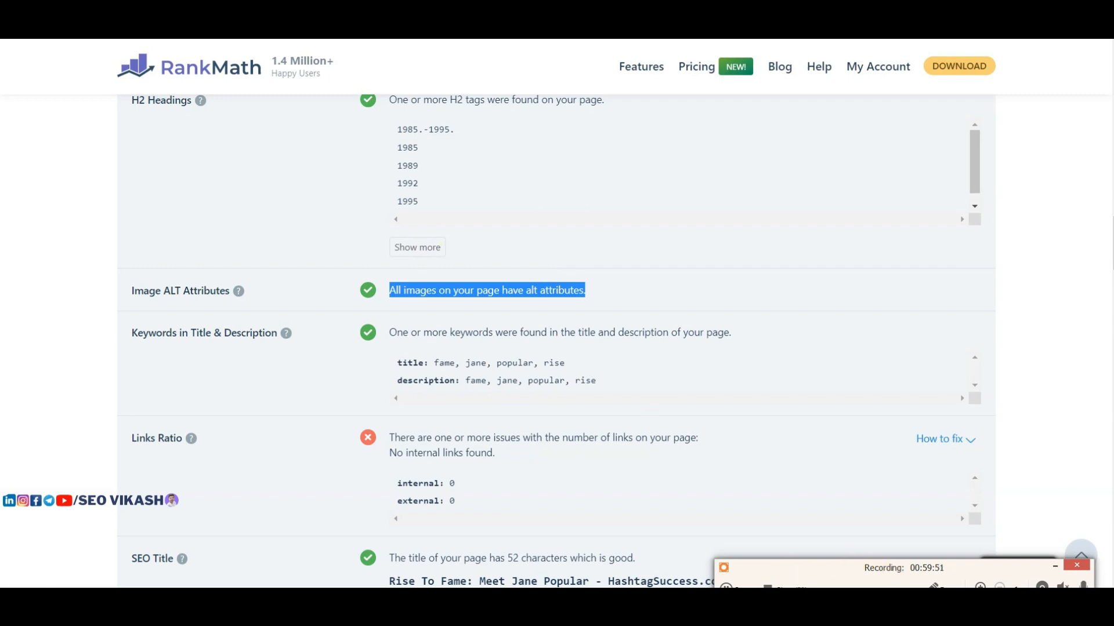
key(alt+Tab)
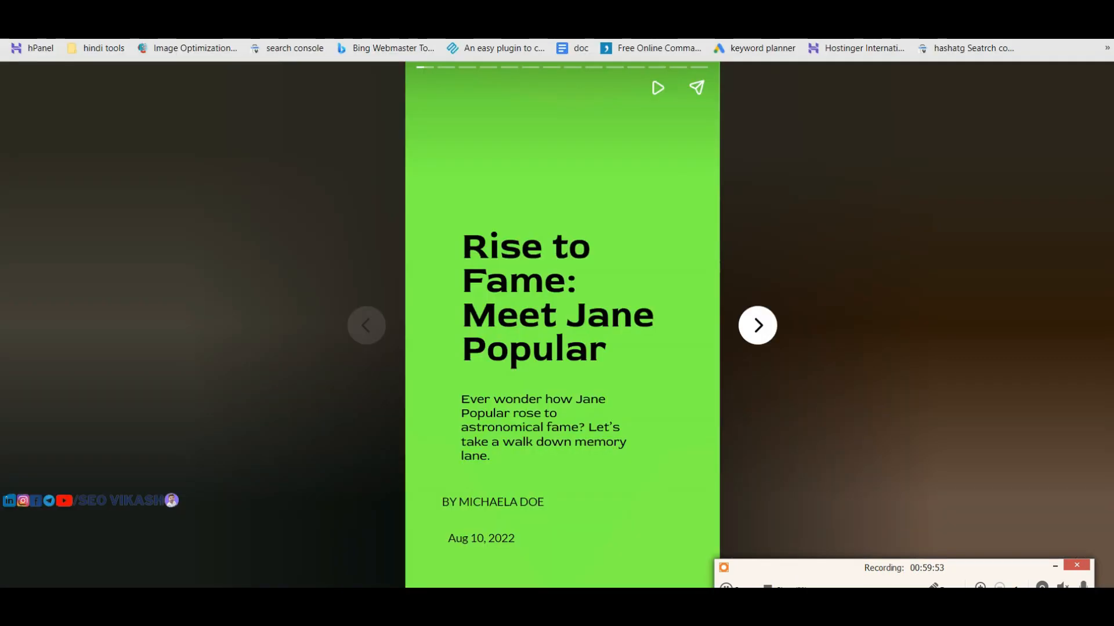
Step: Switch to the story editor and review the accessibility description of page 5's background image
key(alt+Tab)
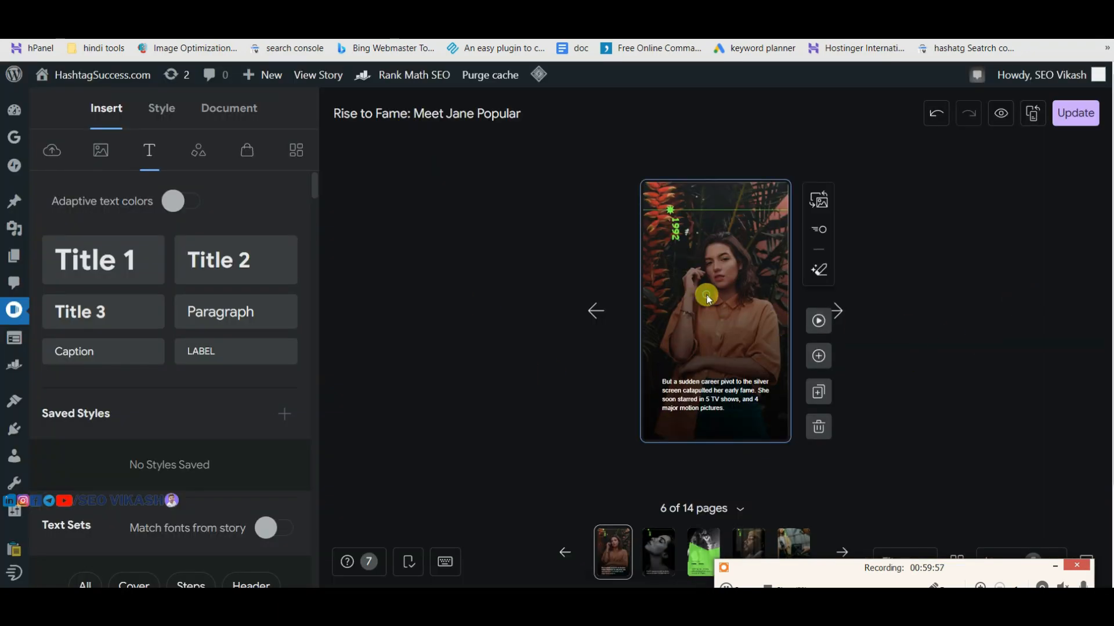
click(699, 312)
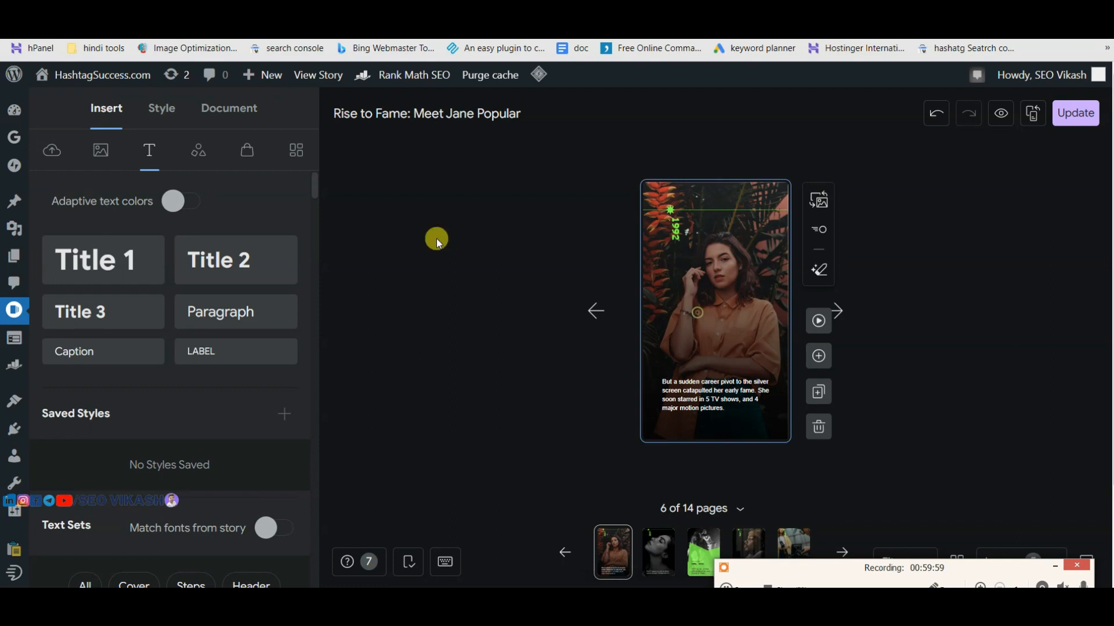
click(166, 108)
key(Left)
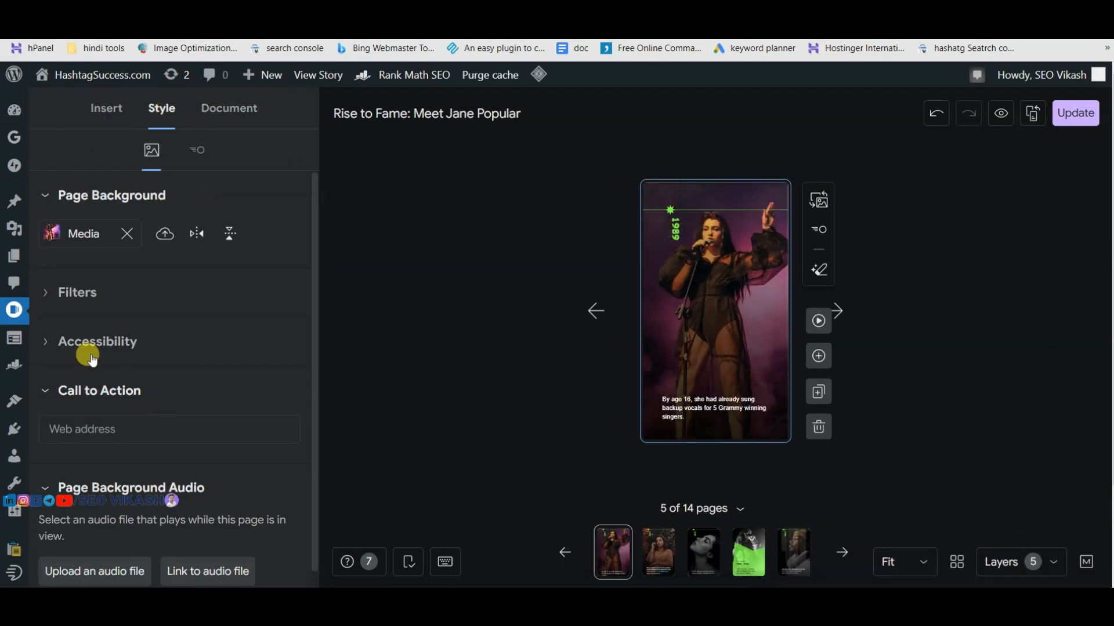
click(106, 344)
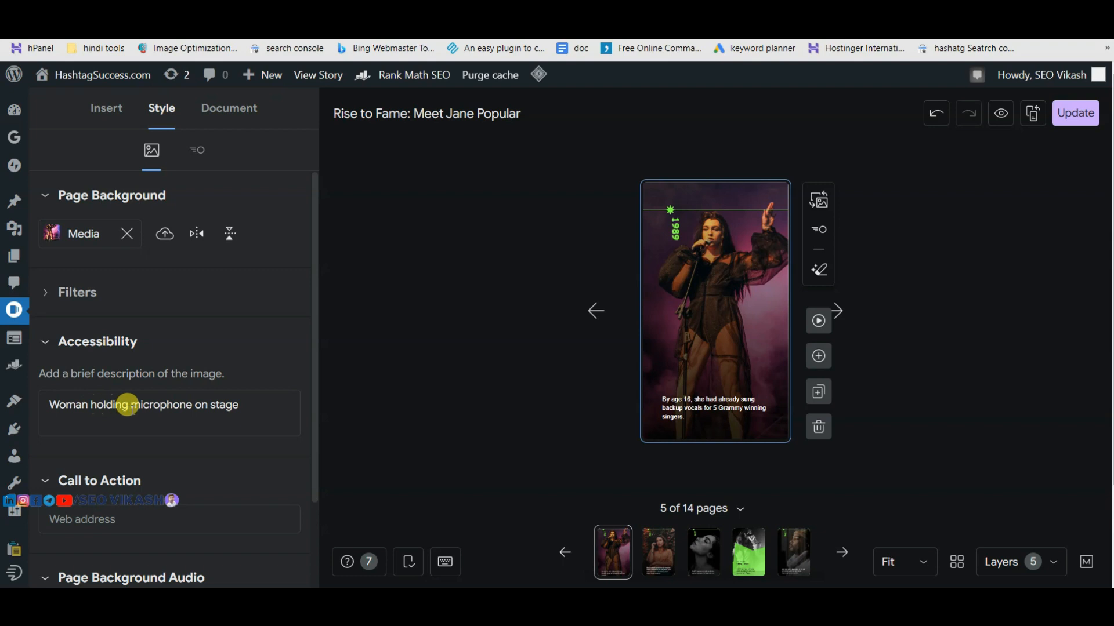
triple_click(215, 403)
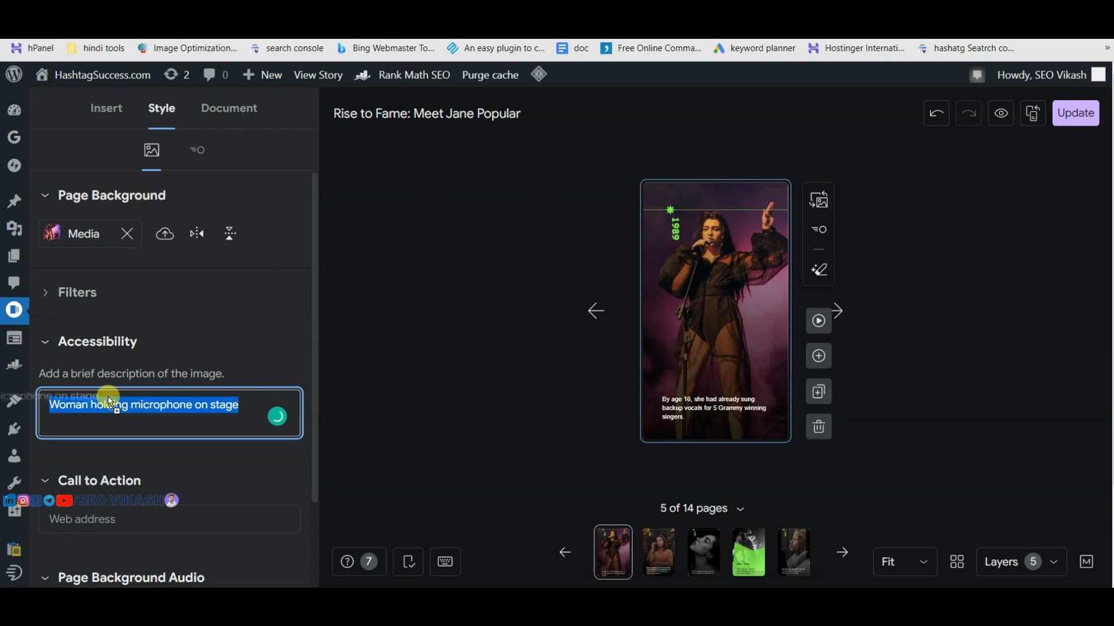
click(155, 403)
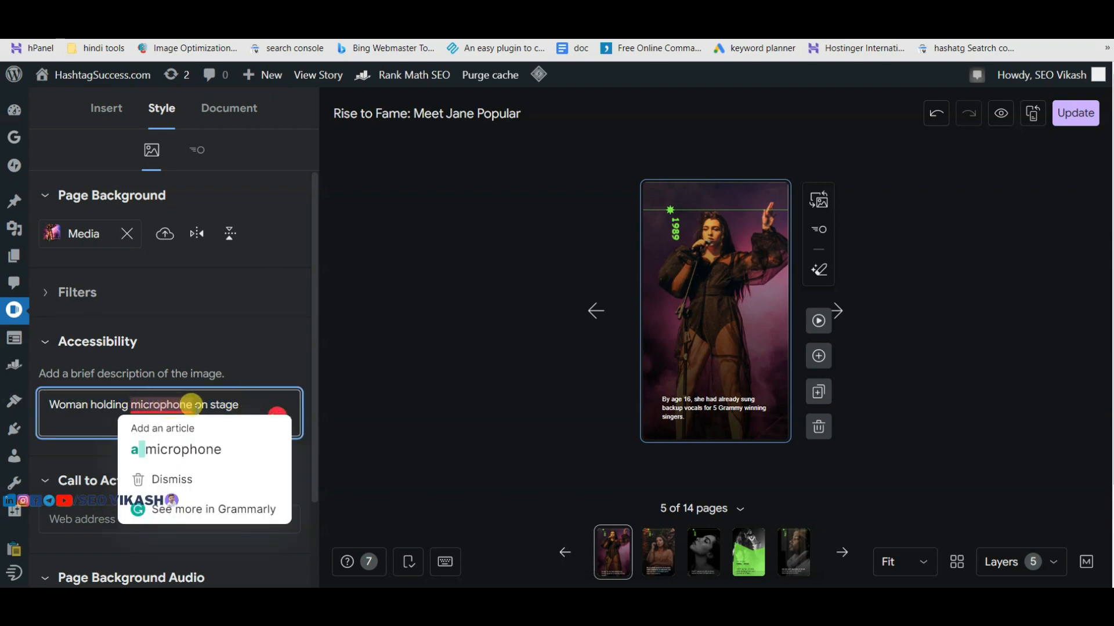
click(737, 287)
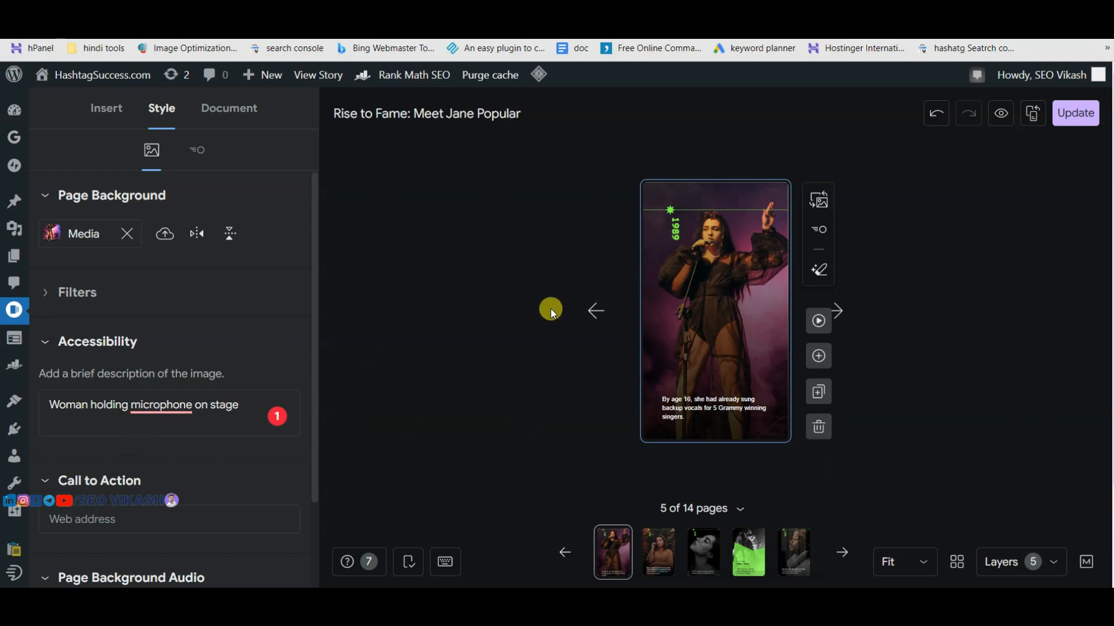
Step: Go to page 2 of the story and show the document settings
click(593, 313)
click(592, 312)
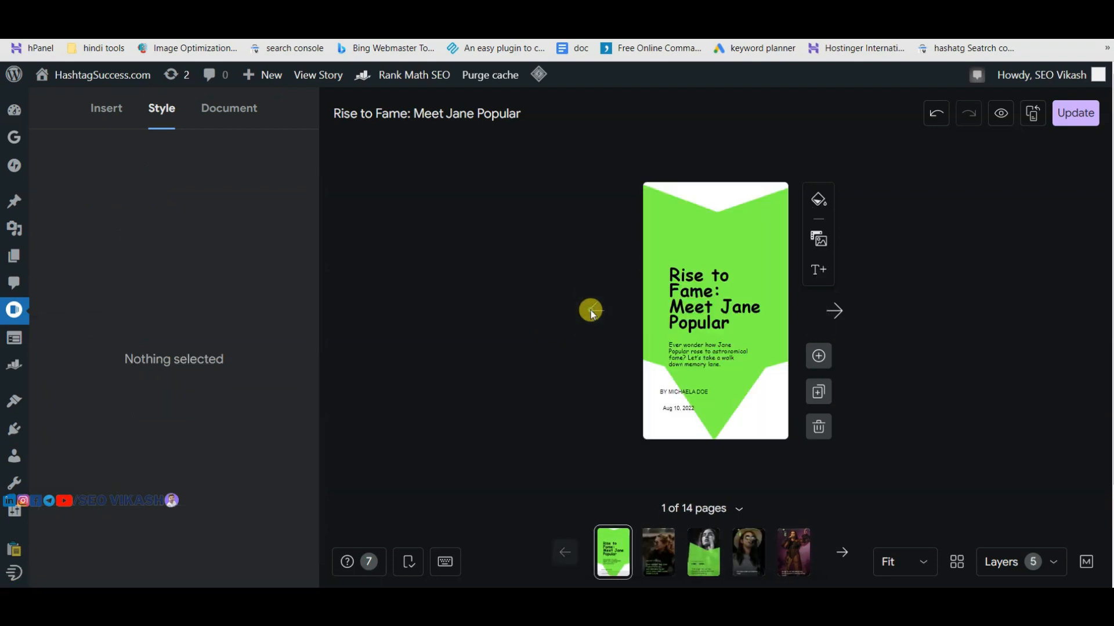
click(850, 314)
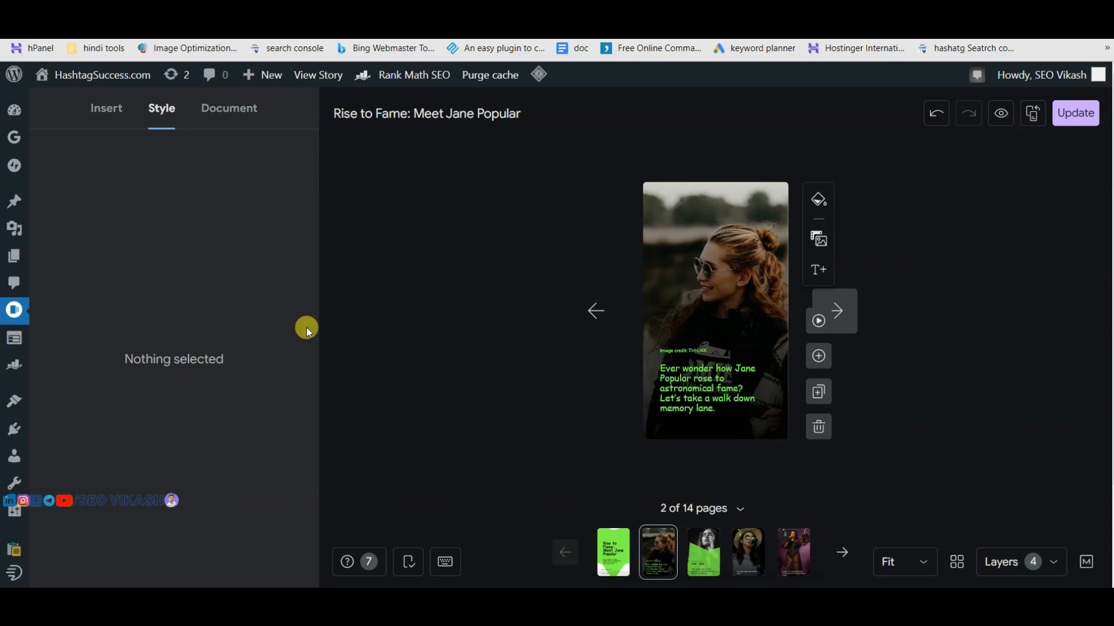
triple_click(376, 110)
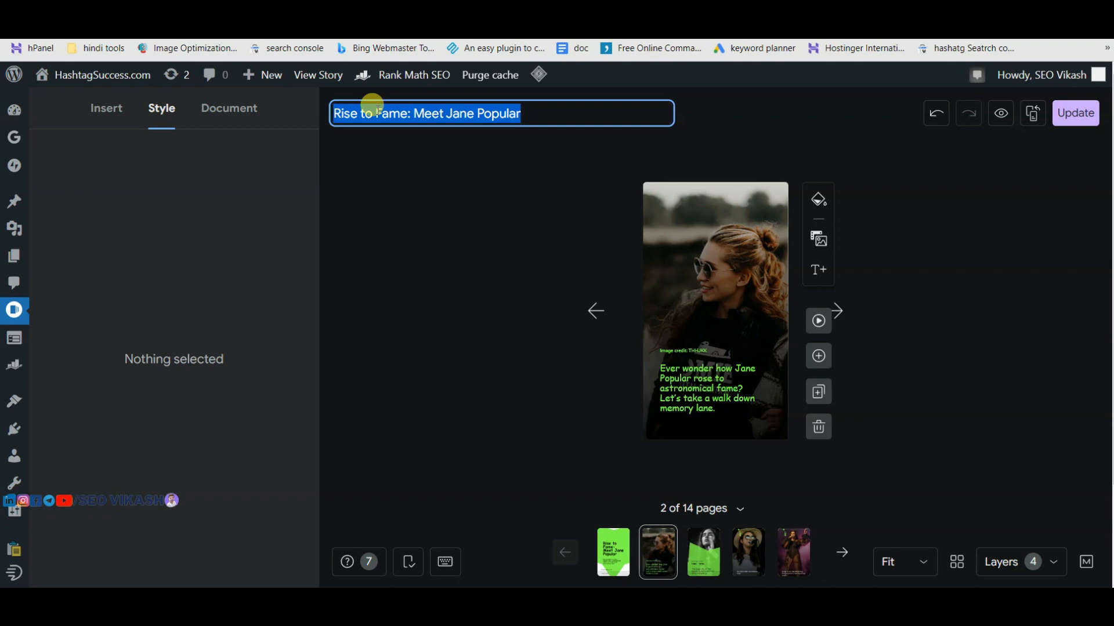
click(221, 110)
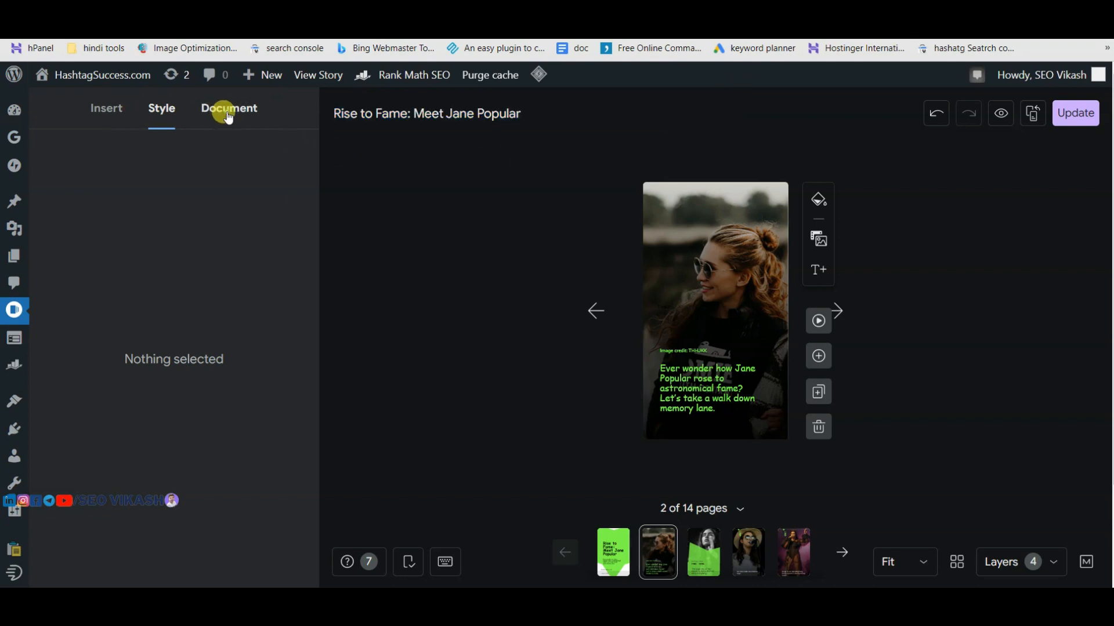
click(88, 238)
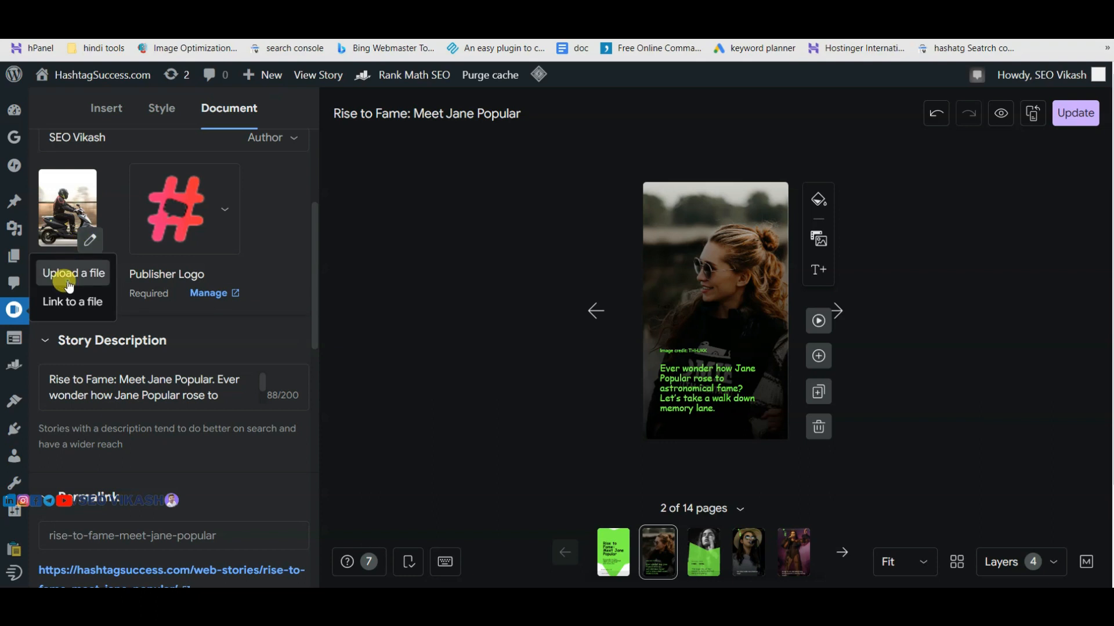
click(65, 276)
click(91, 279)
click(984, 337)
triple_click(984, 336)
key(ctrl+v)
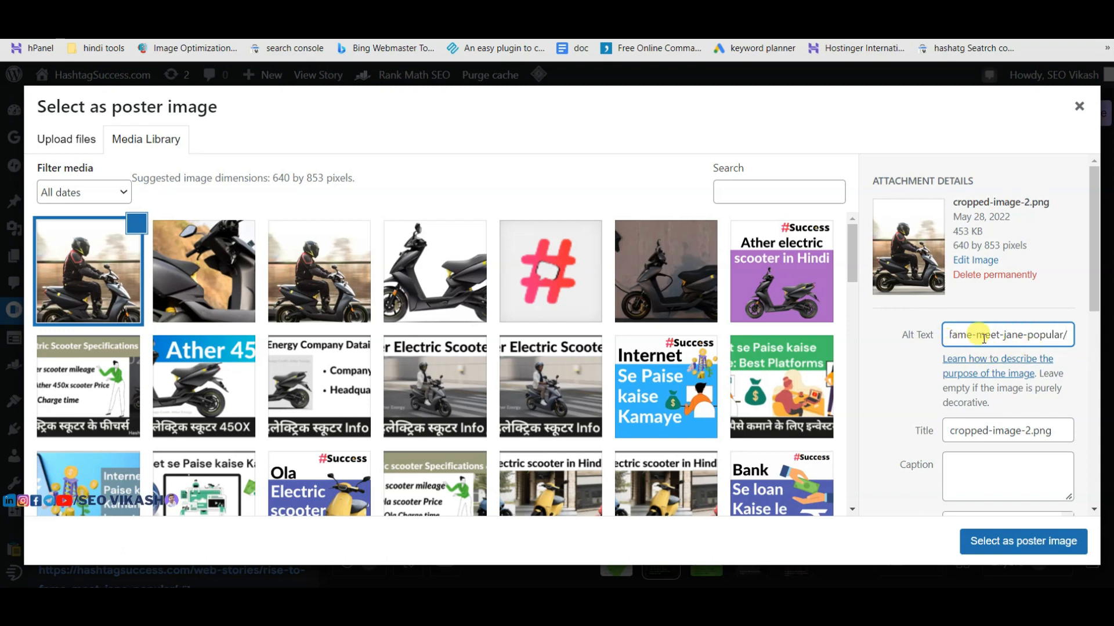
triple_click(986, 336)
key(BackSpace)
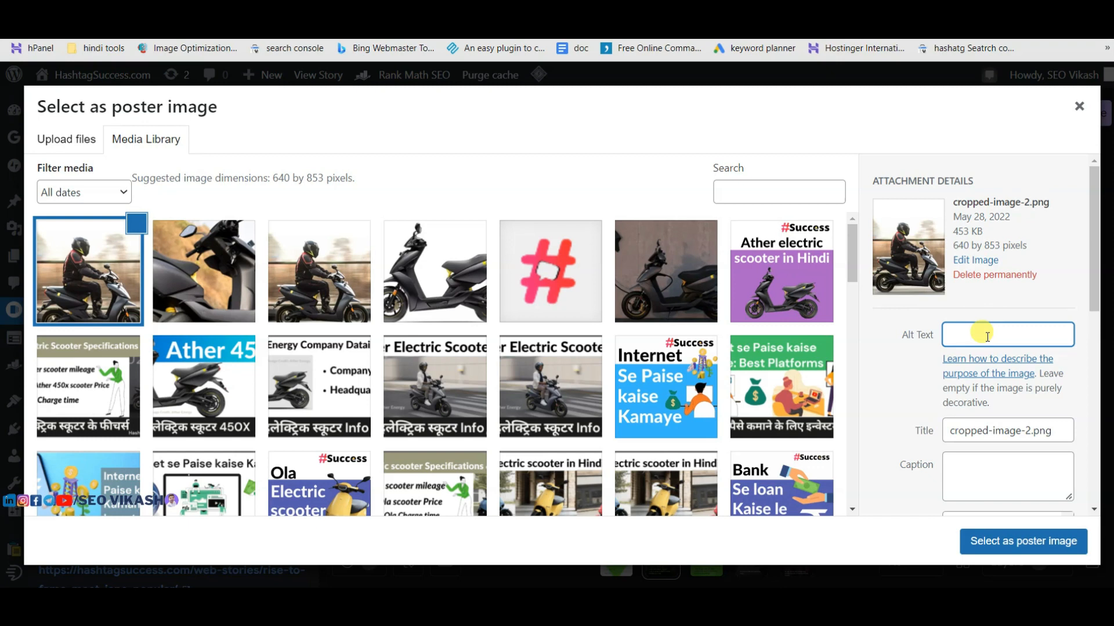
click(1078, 106)
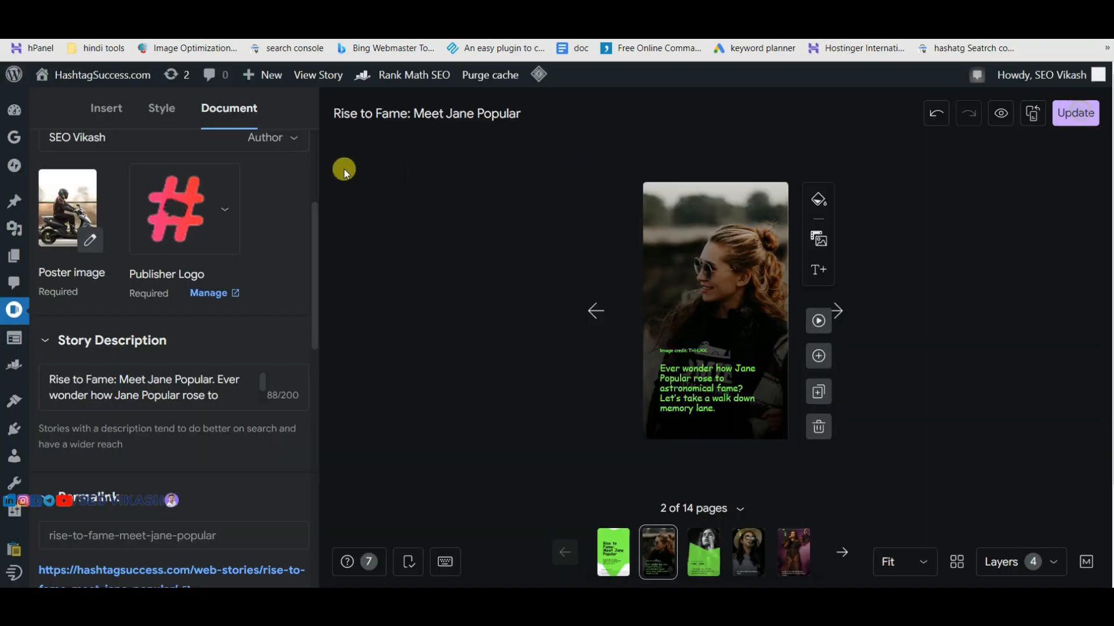
Step: Copy the story title into the alt text of the poster image cropped-image-2.png and set it as the poster image
triple_click(369, 113)
key(ctrl+c)
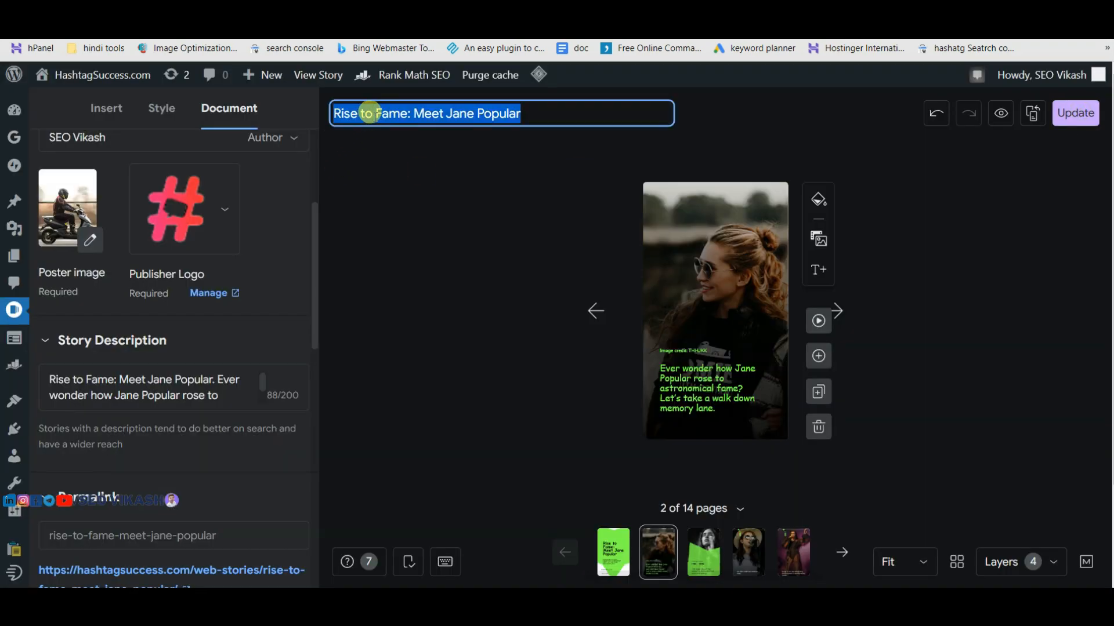
click(90, 238)
click(90, 271)
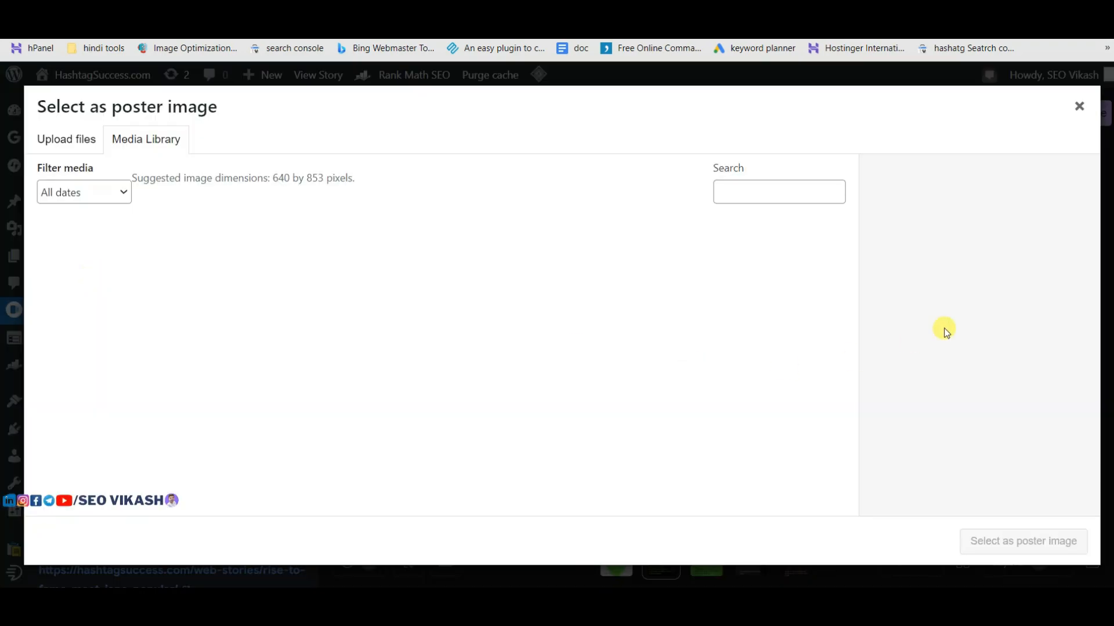
click(93, 264)
click(1010, 337)
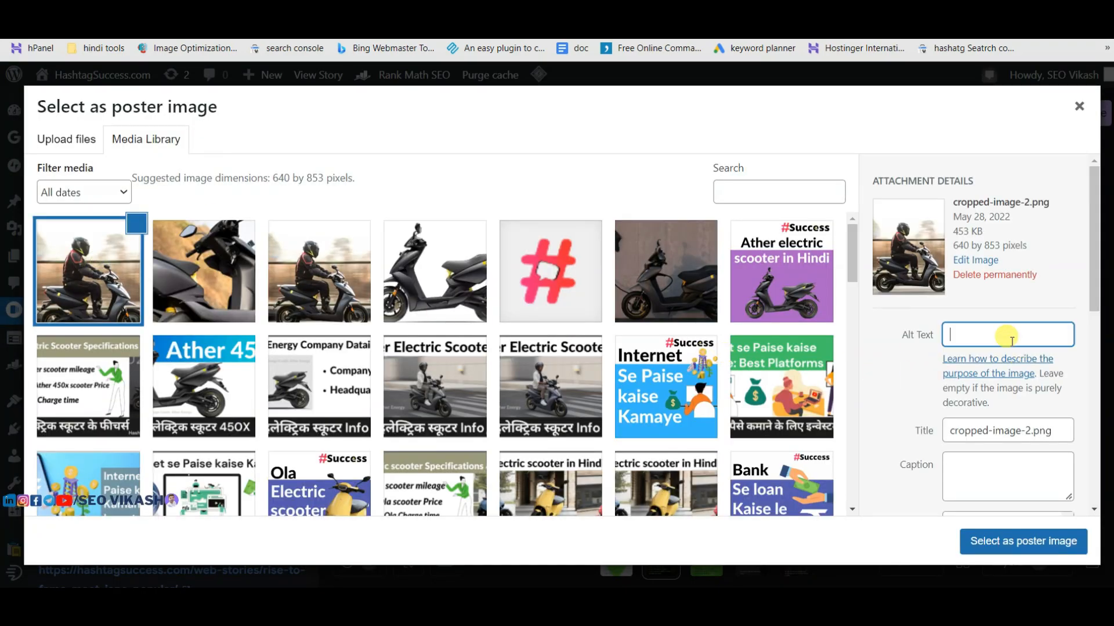
key(ctrl+v)
click(1034, 542)
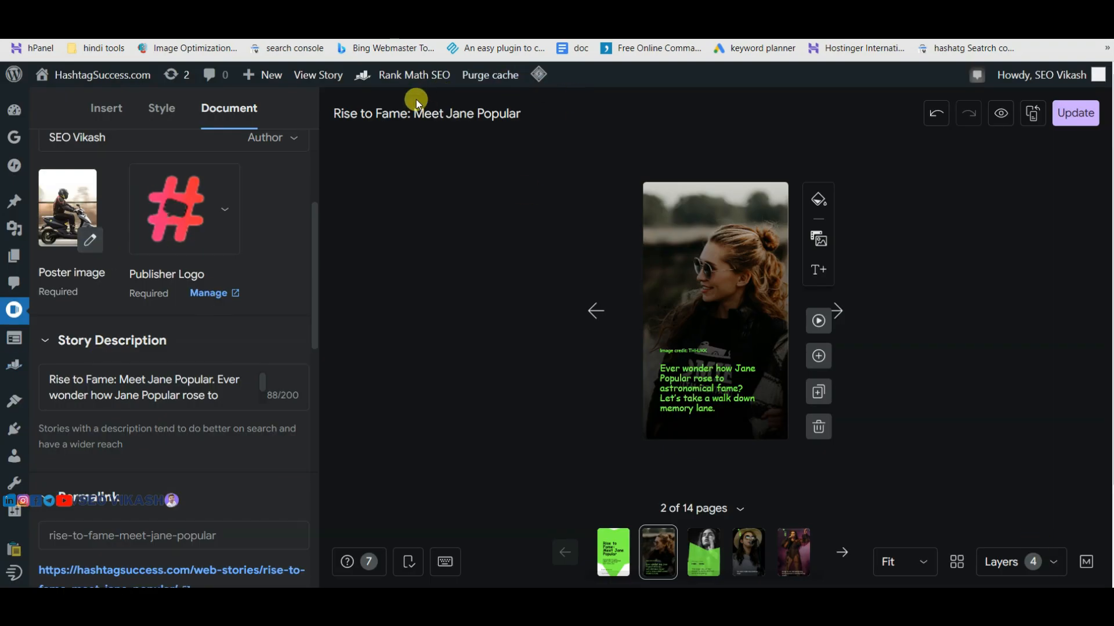
click(330, 112)
click(539, 100)
drag(530, 110, 333, 116)
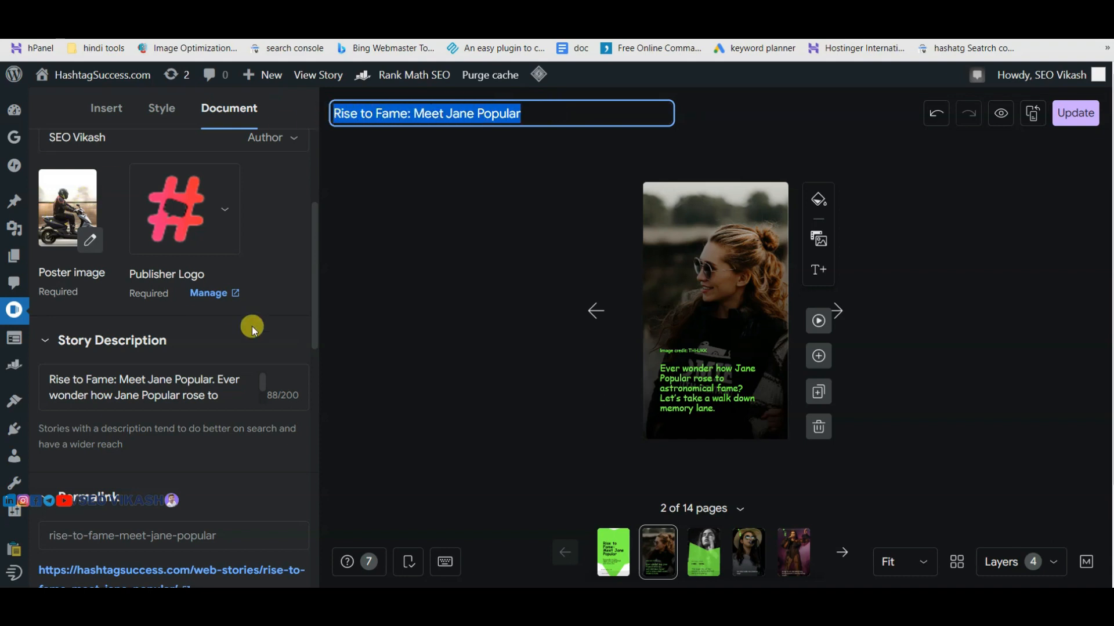
click(972, 342)
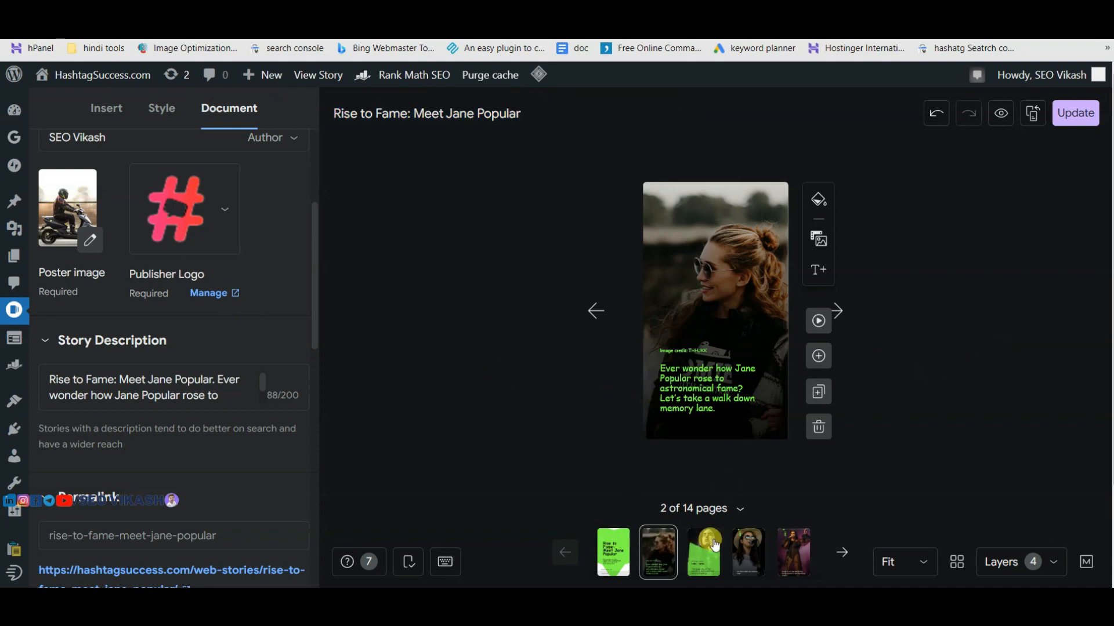
Step: Review the accessibility description of the background image on page 2
click(720, 312)
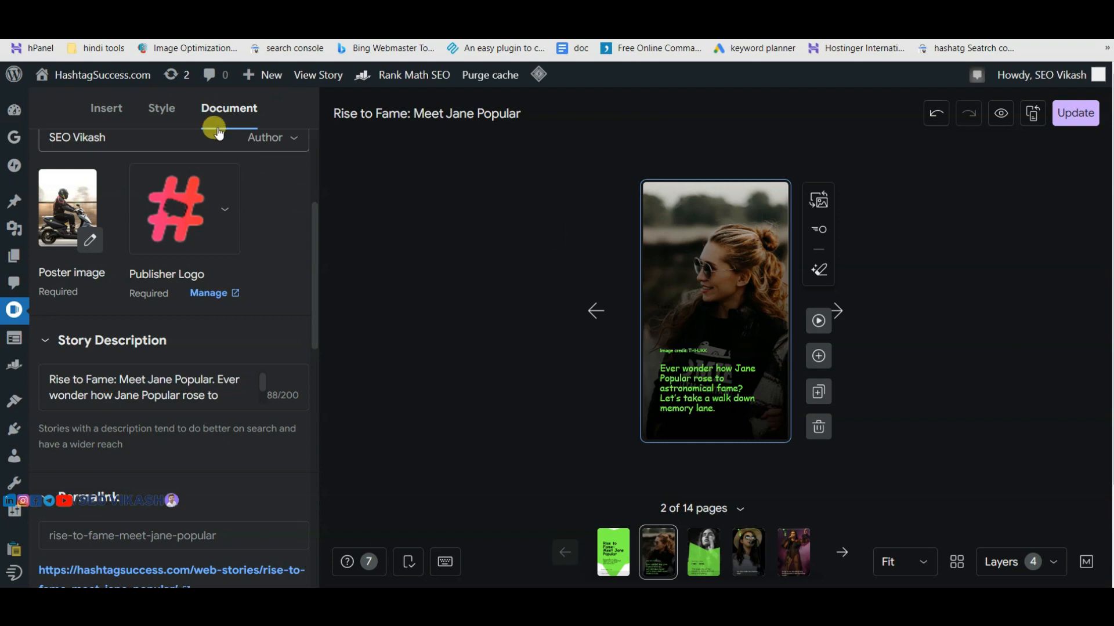
click(154, 109)
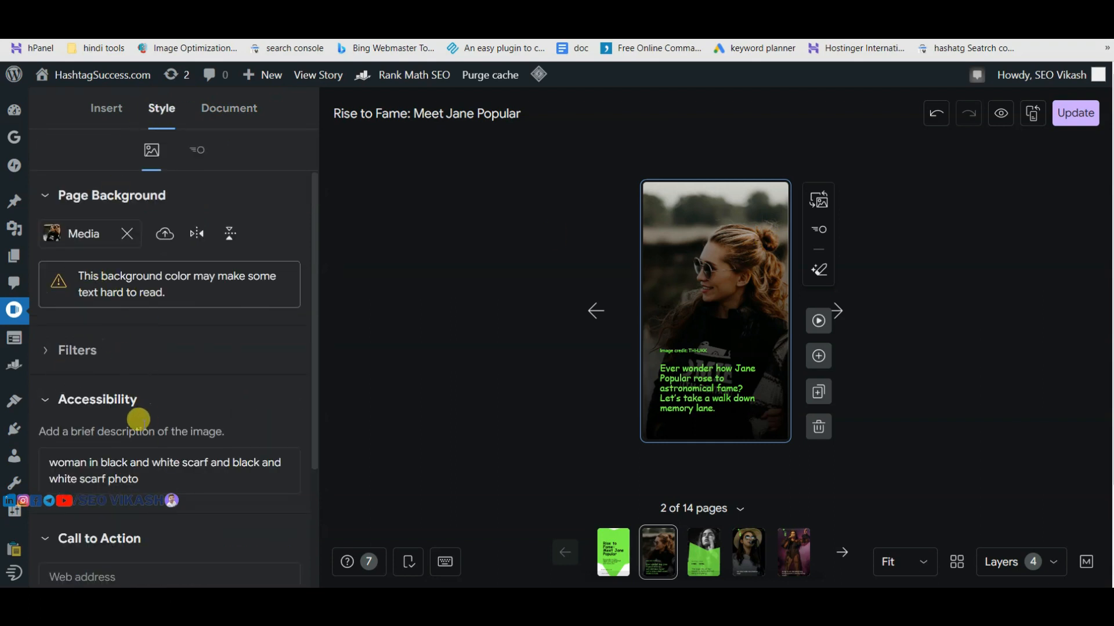
triple_click(169, 462)
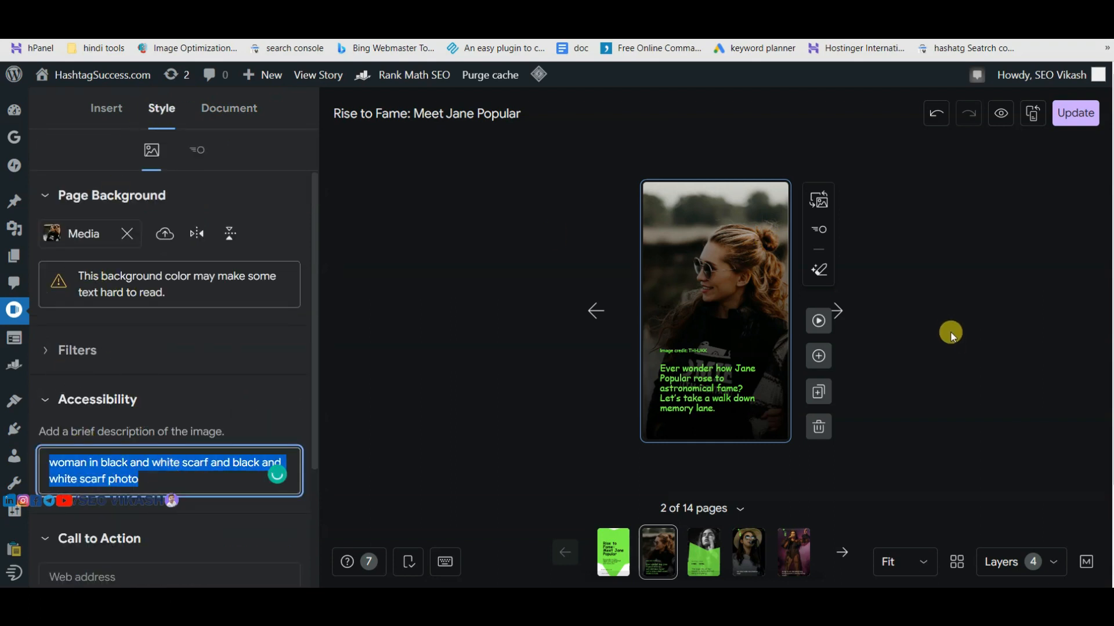
click(949, 331)
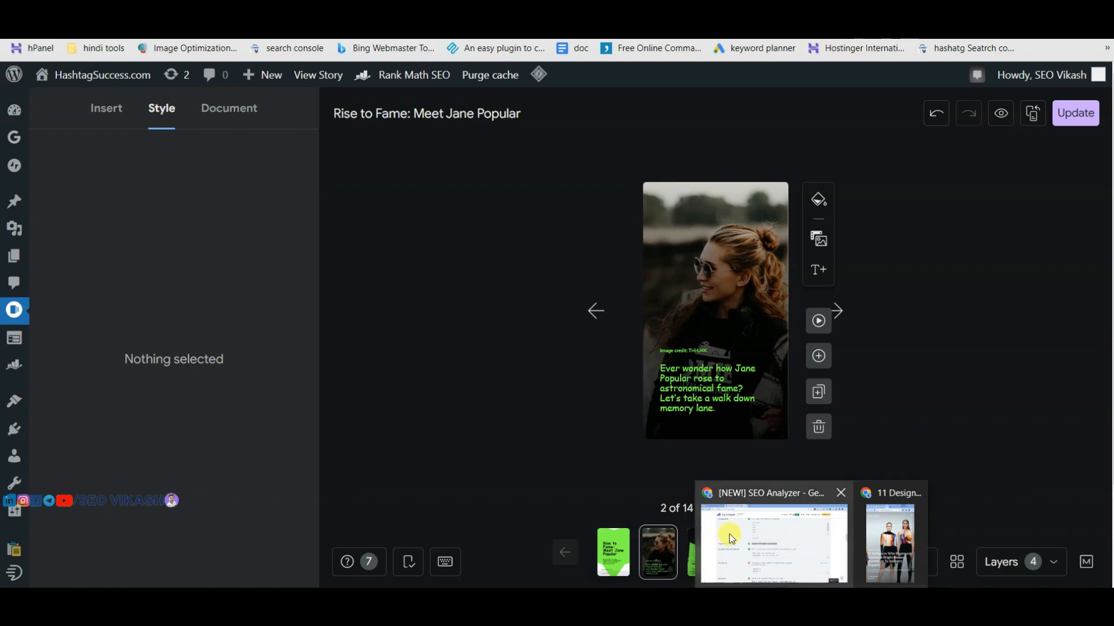
Step: Switch to the SEO Analyzer results and check the Links Ratio test for internal and external links
click(731, 527)
scroll(398, 316, down, 1)
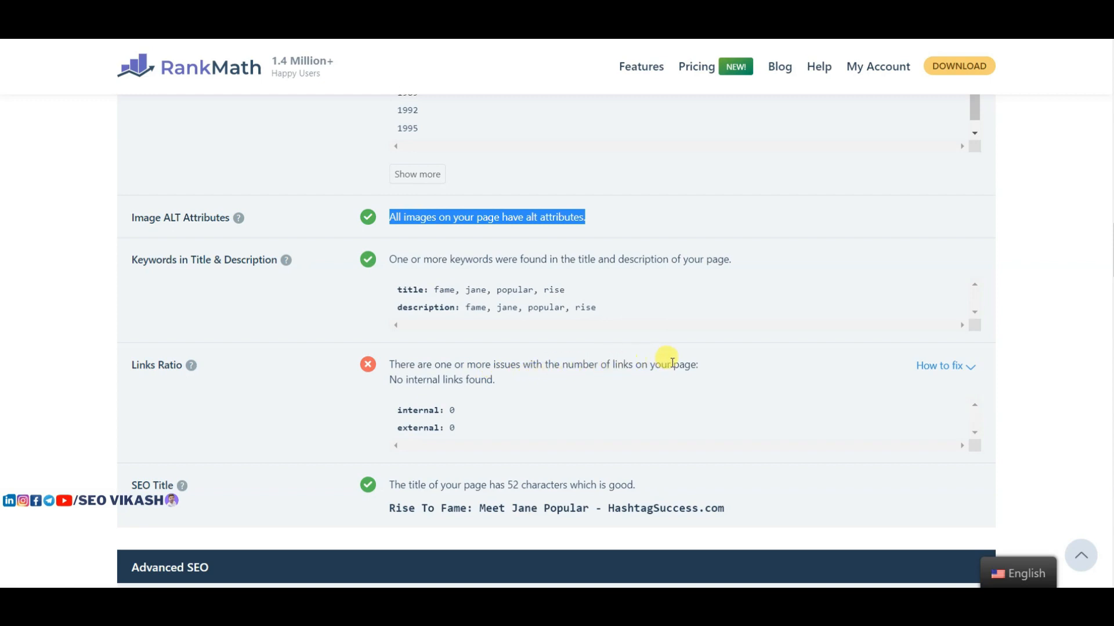
drag(388, 380, 488, 381)
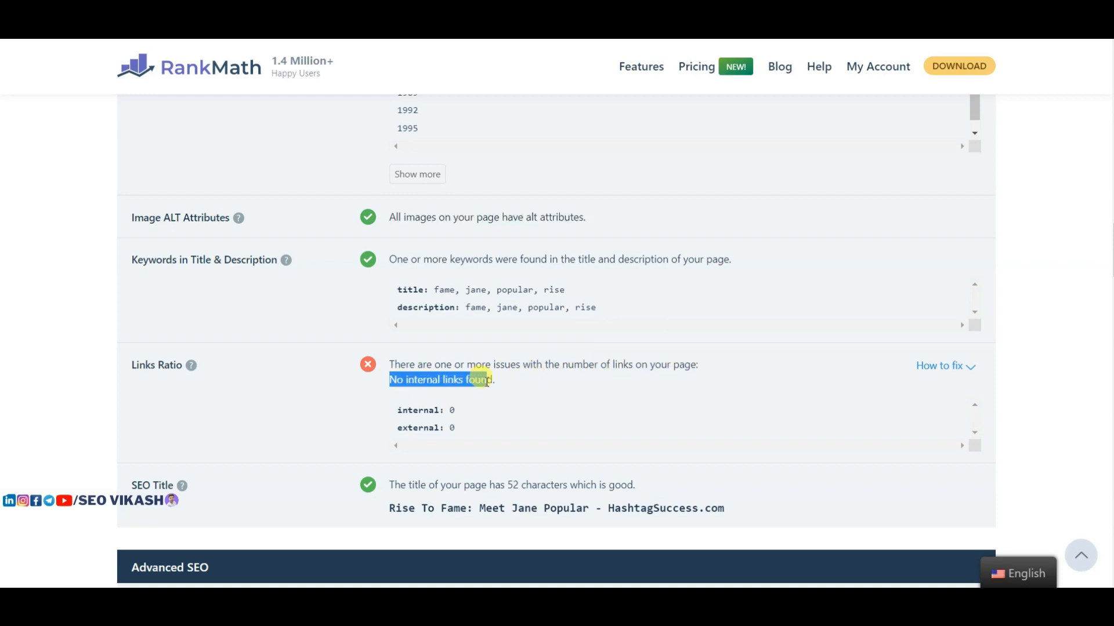
drag(403, 427, 458, 430)
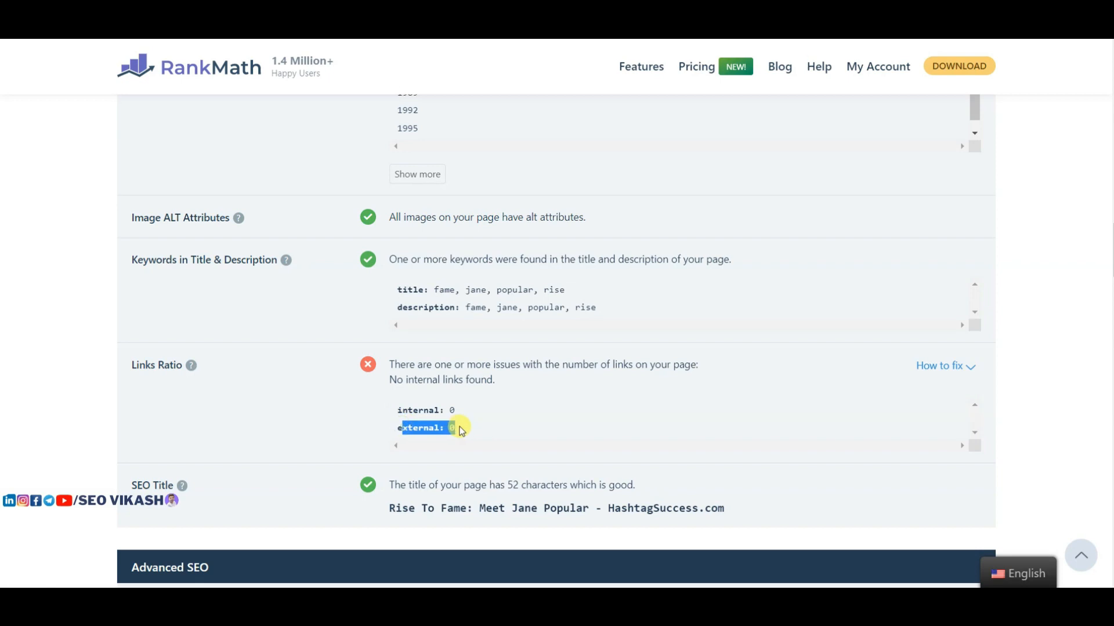
Step: Switch back to the web story editor and go to page 9 of the story
click(811, 600)
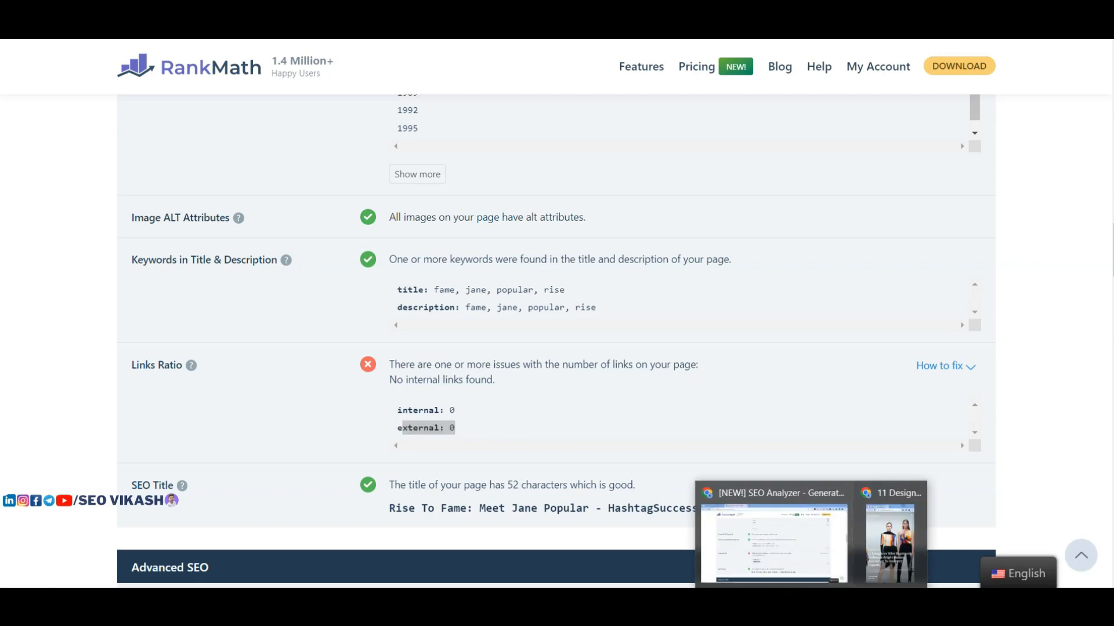
click(889, 542)
click(610, 560)
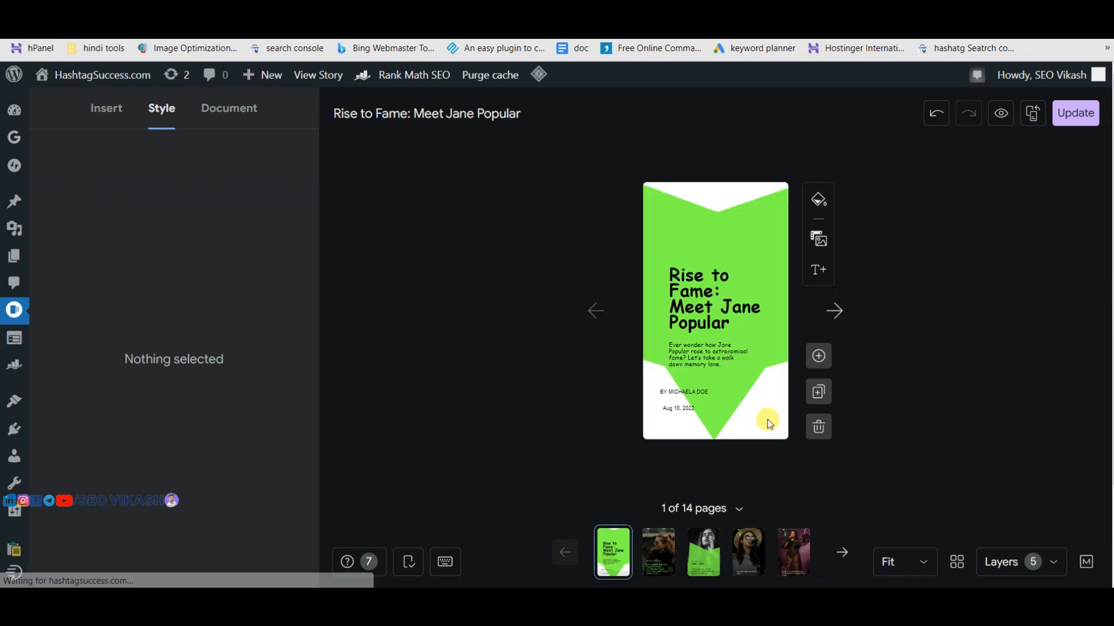
click(780, 560)
click(846, 312)
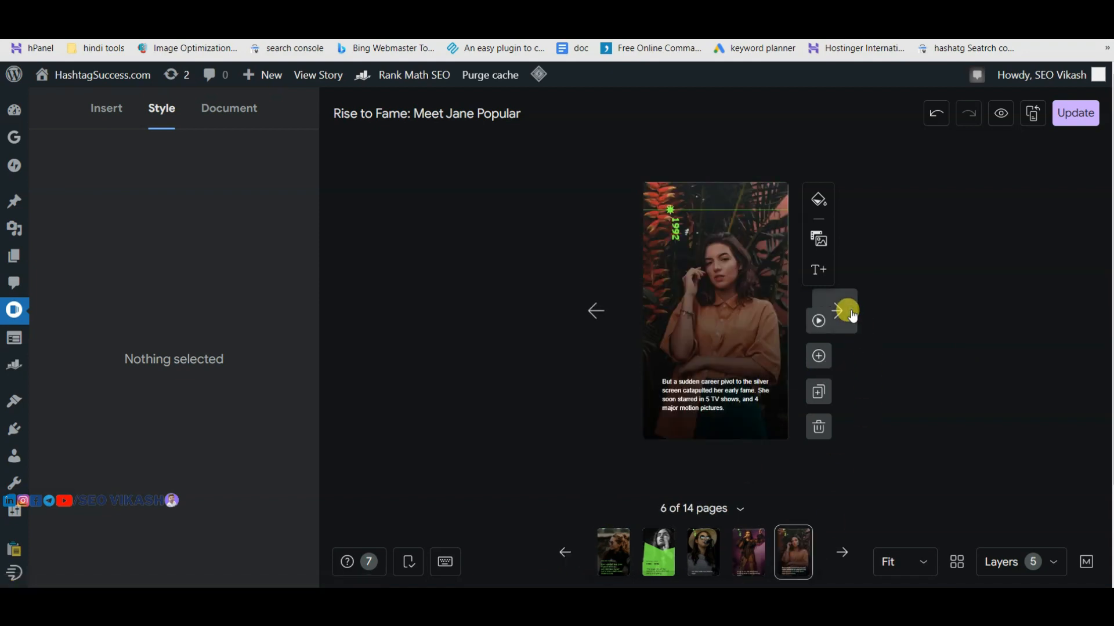
click(847, 312)
click(848, 313)
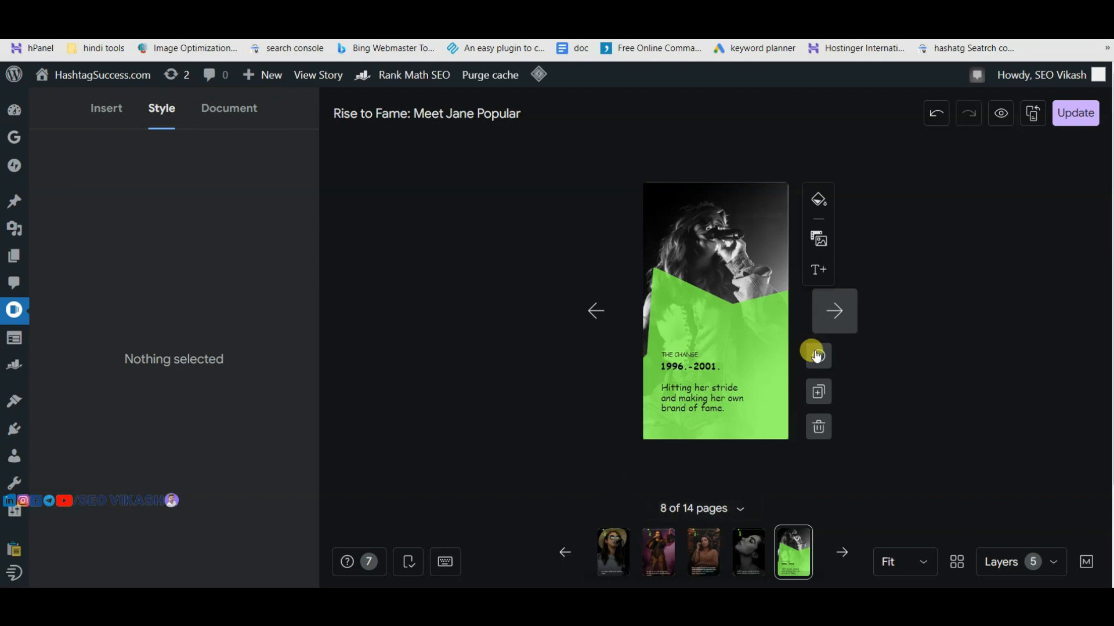
click(824, 314)
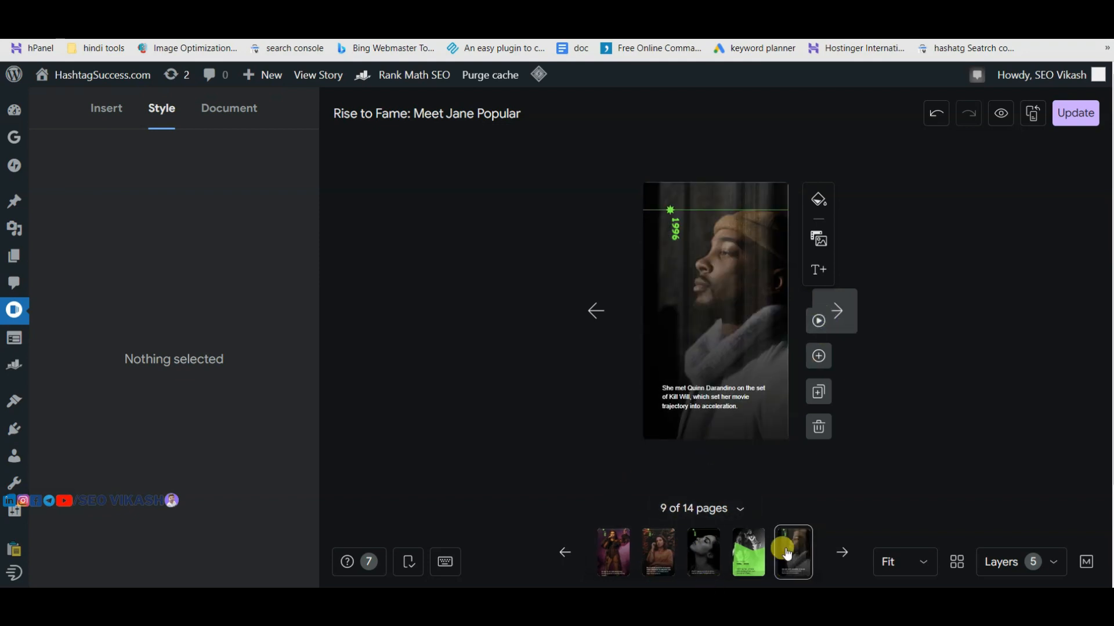
Step: Set the call-to-action web address of page 9's background image to the published story's URL on hashtagsuccess.com
click(712, 431)
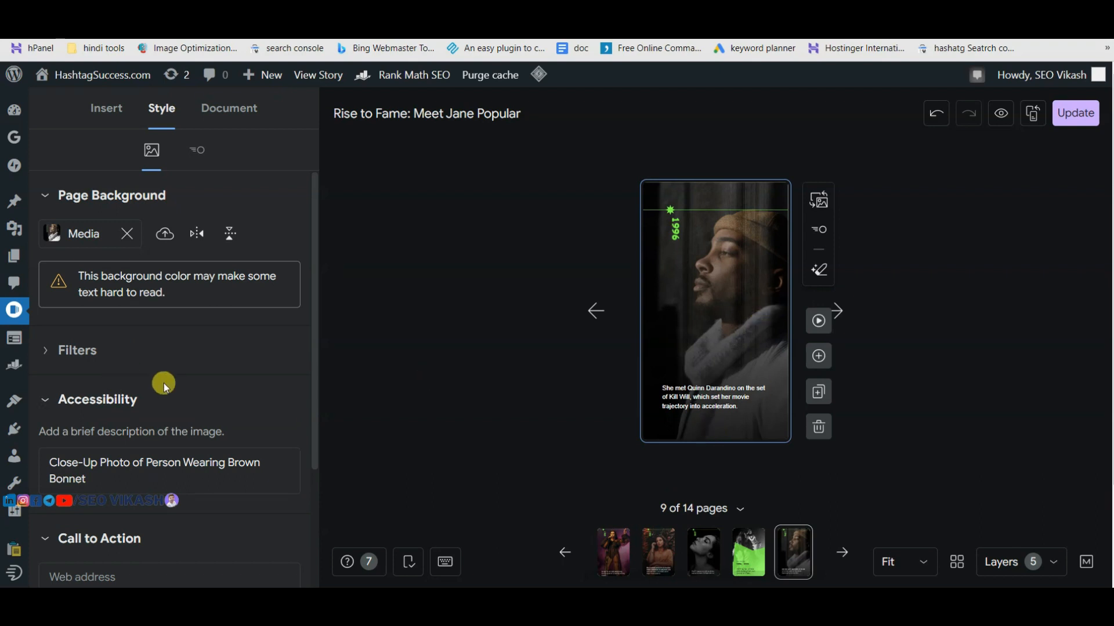
scroll(122, 493, down, 2)
click(74, 501)
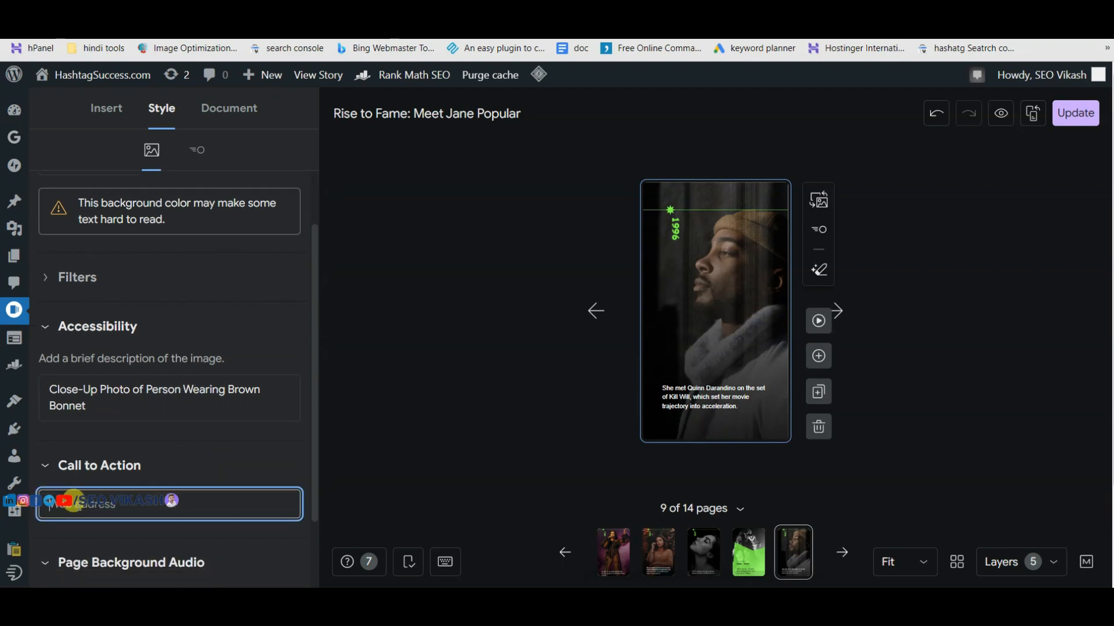
text(Rise to Fame: Meet Jane Popular)
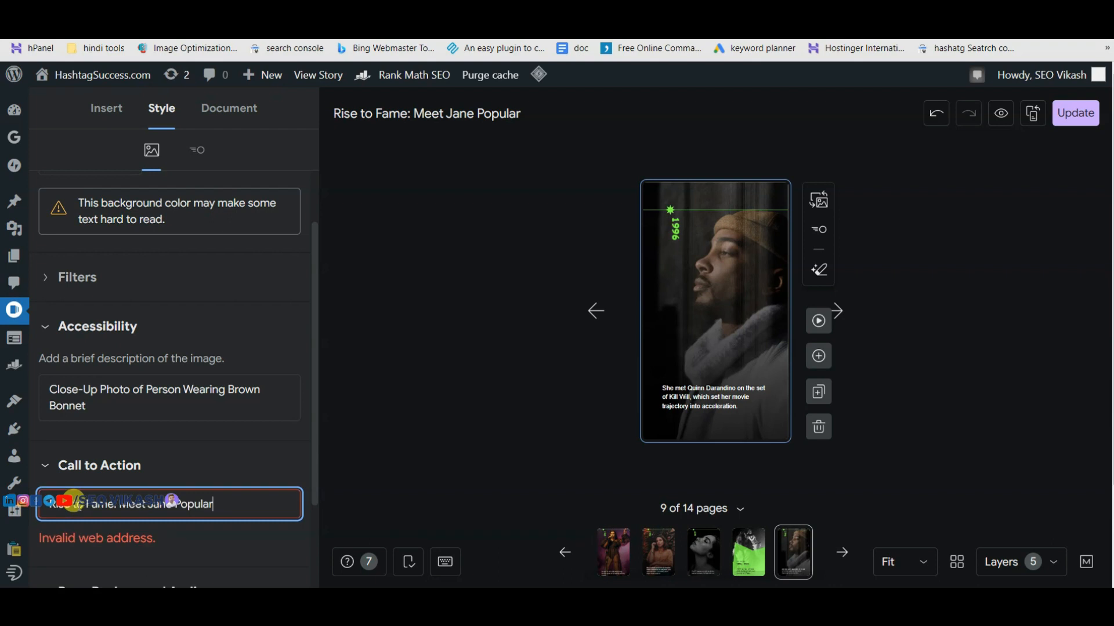
click(317, 75)
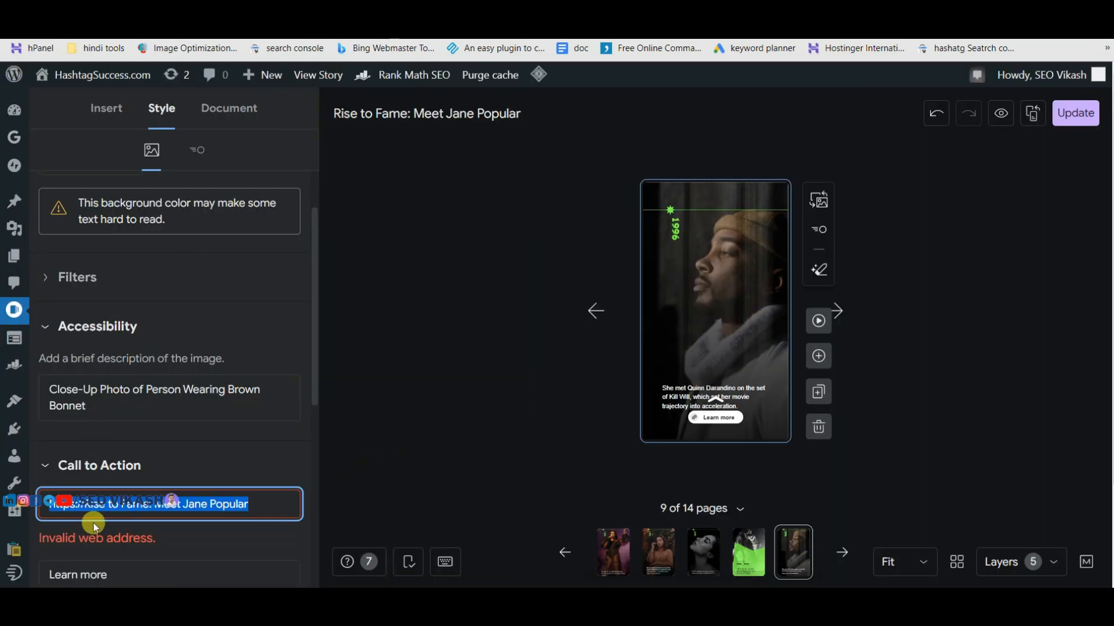
drag(94, 517, 246, 504)
text(https://hashtagsuccess.com/web-stories/rise-to-fame-meet-jane-p)
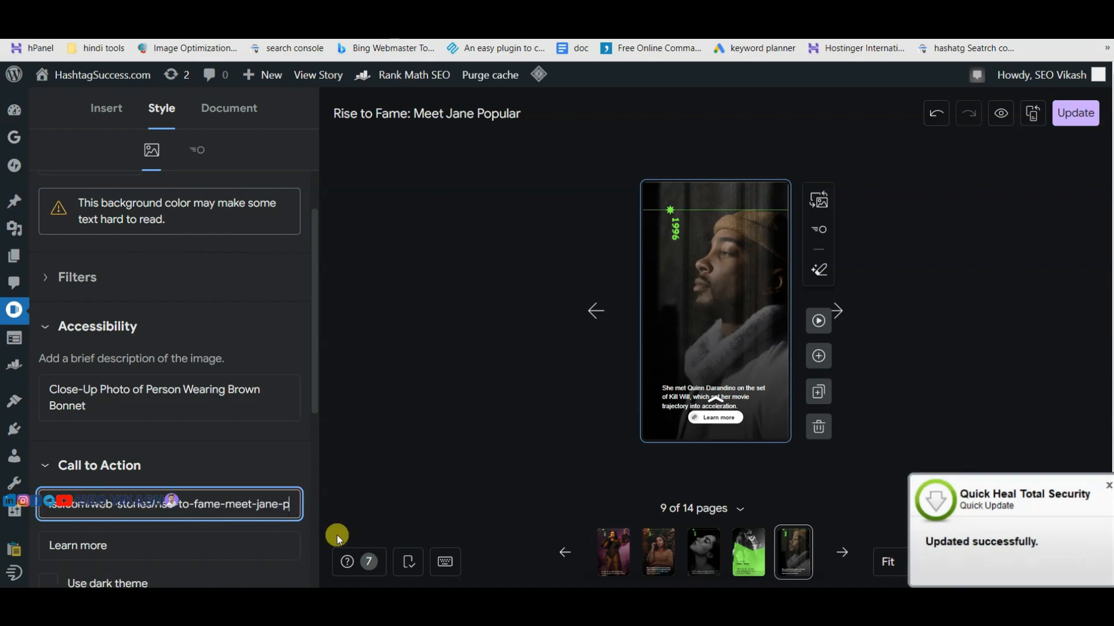
key(BackSpace)
key(BackSpace)
key(BackSpace)
key(BackSpace)
key(BackSpace)
key(BackSpace)
key(BackSpace)
key(BackSpace)
key(BackSpace)
key(BackSpace)
key(BackSpace)
key(BackSpace)
key(BackSpace)
key(BackSpace)
key(BackSpace)
key(BackSpace)
key(BackSpace)
key(BackSpace)
key(BackSpace)
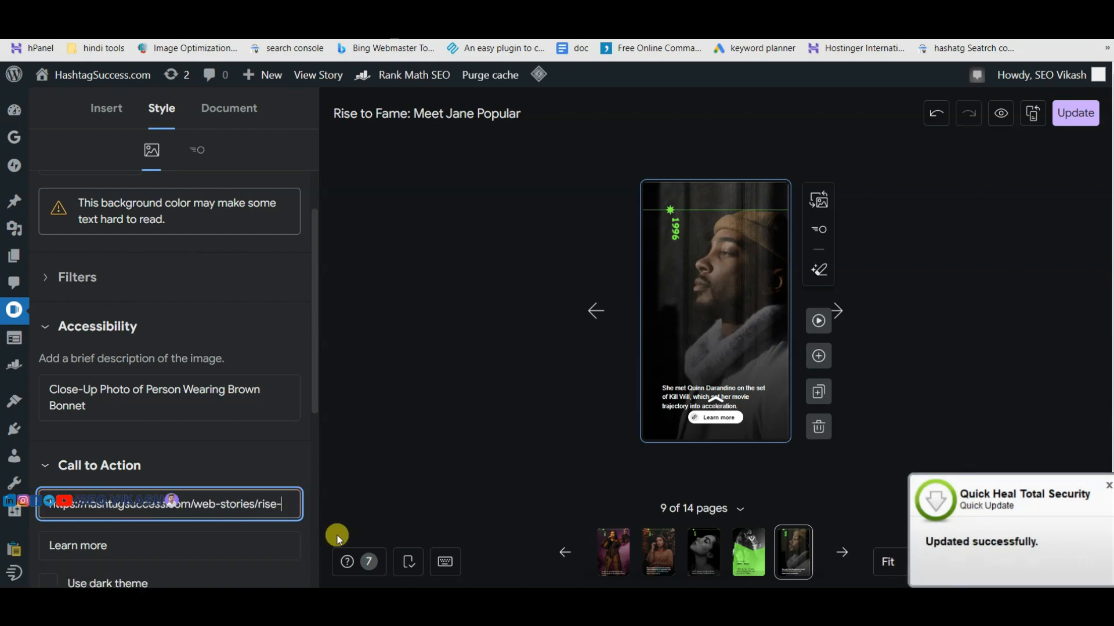
key(BackSpace)
key(BackSpace)
key(BackSpace)
key(BackSpace)
key(BackSpace)
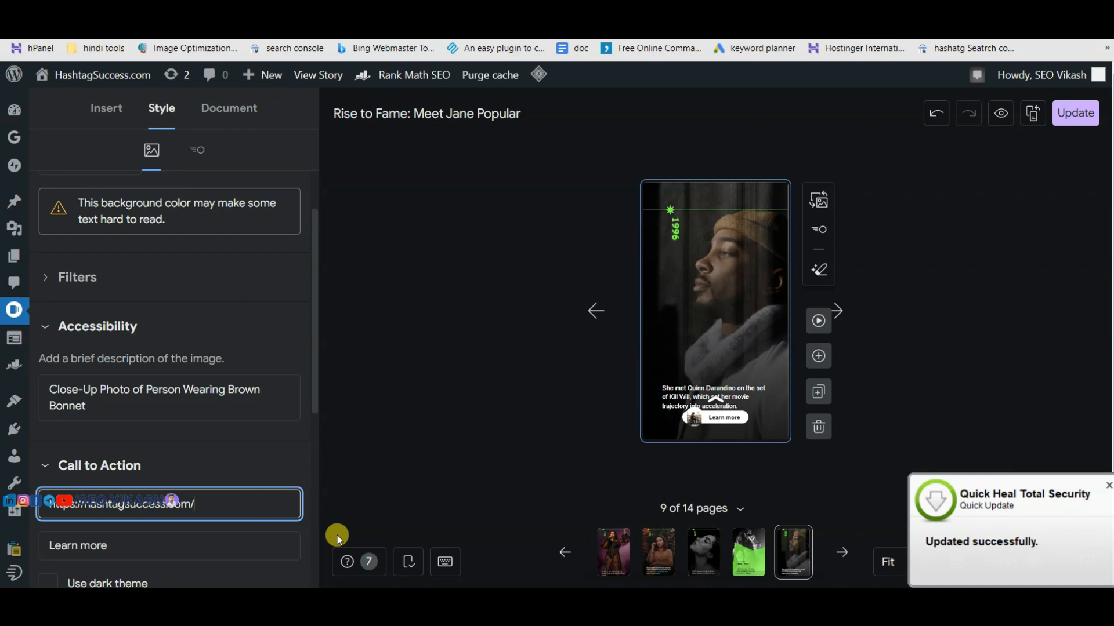
click(161, 460)
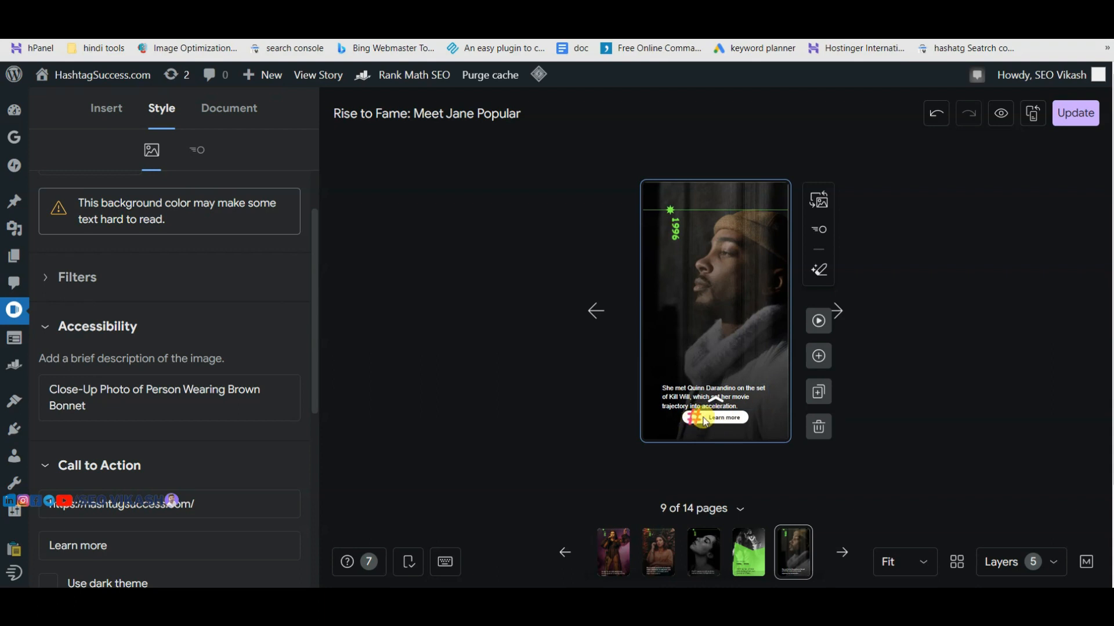
Step: Move the caption text on page 9 up so it clears the Learn more link
click(715, 383)
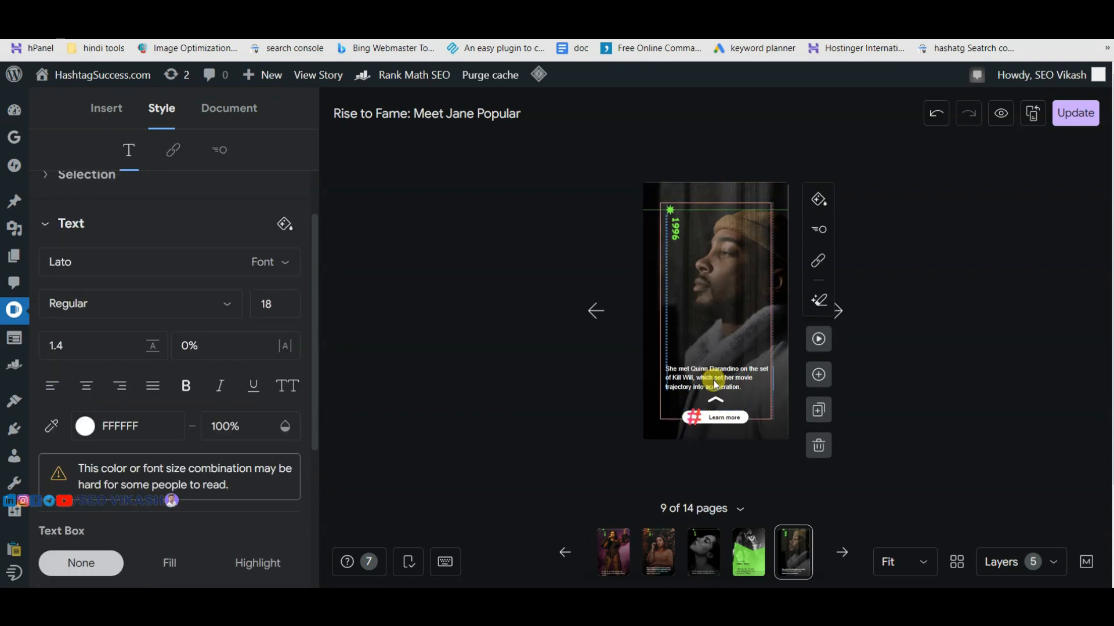
click(933, 343)
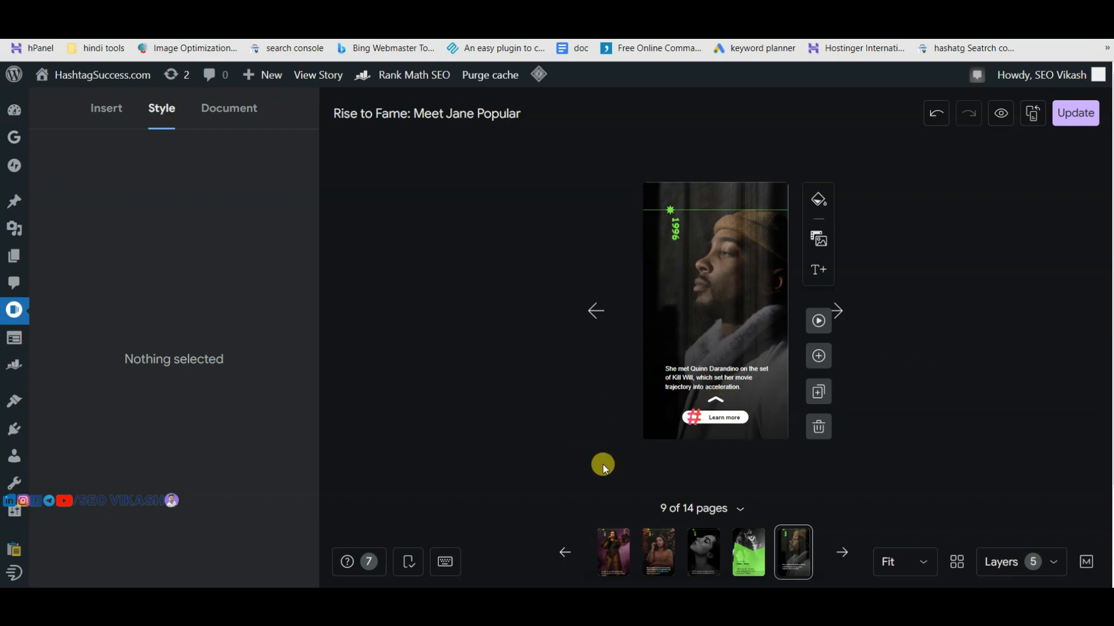
Step: Go to page 14 and shorten the "Read more stories" heading to "Read more"
click(839, 311)
click(841, 311)
click(841, 312)
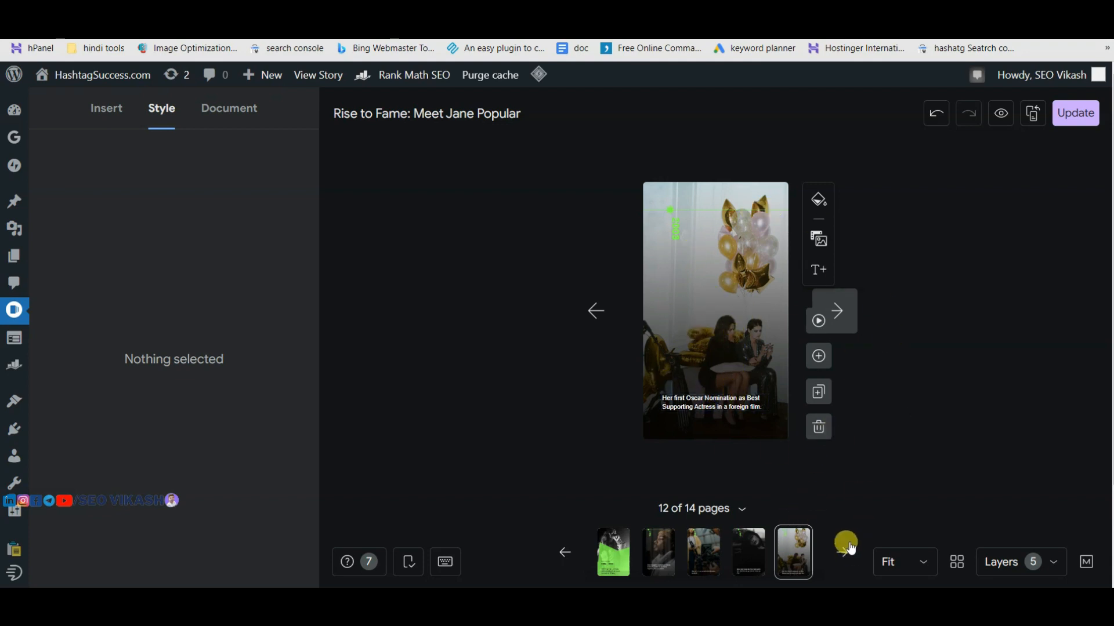
click(842, 312)
click(846, 312)
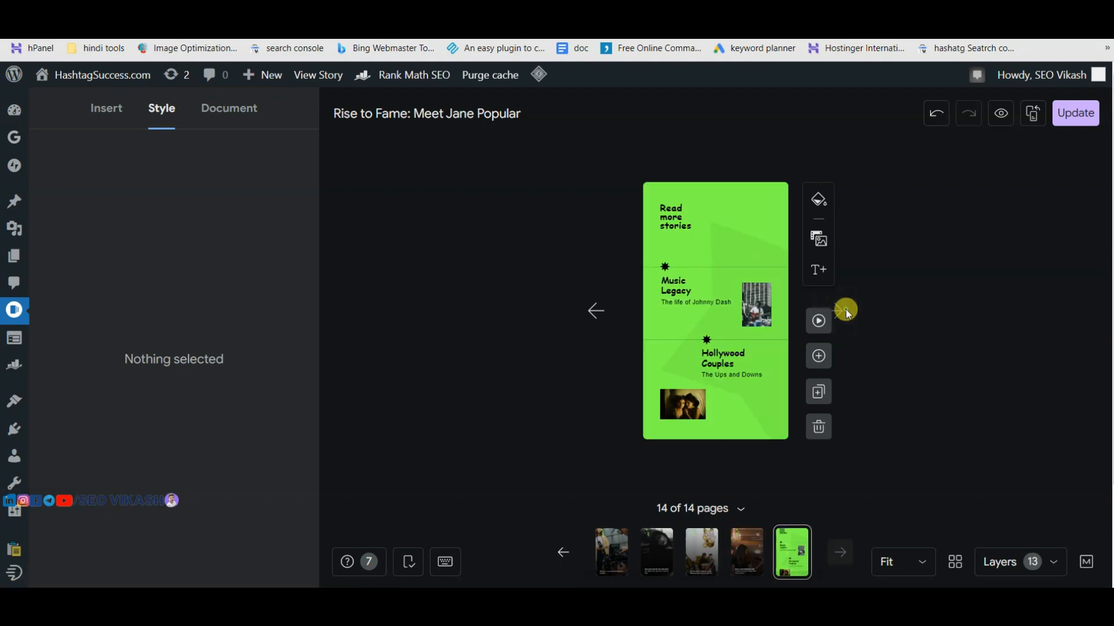
click(686, 231)
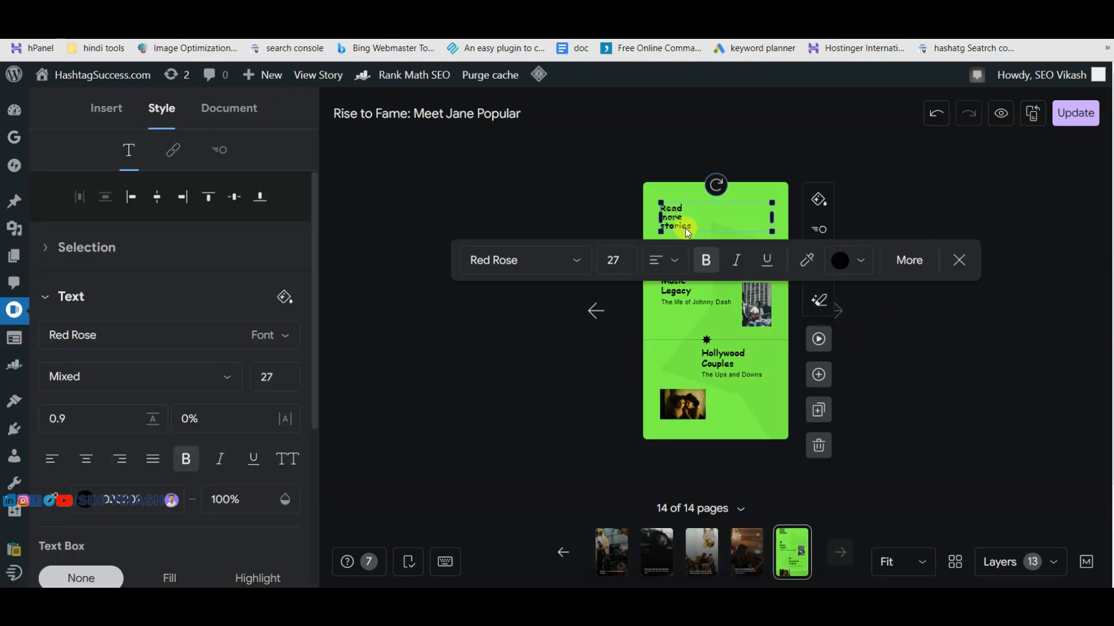
double_click(681, 222)
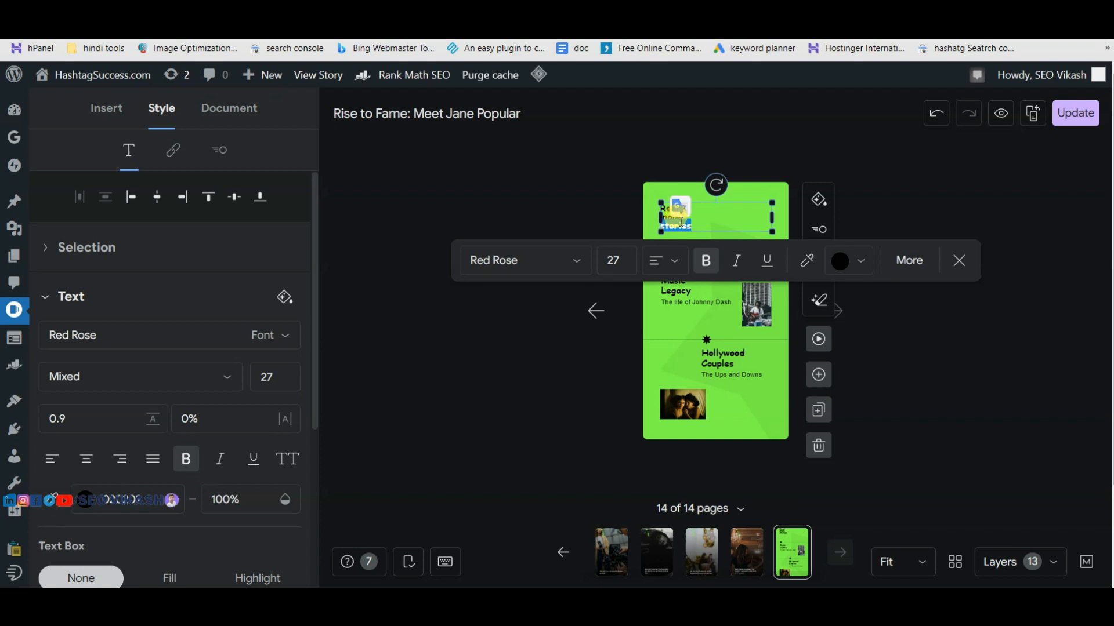
key(BackSpace)
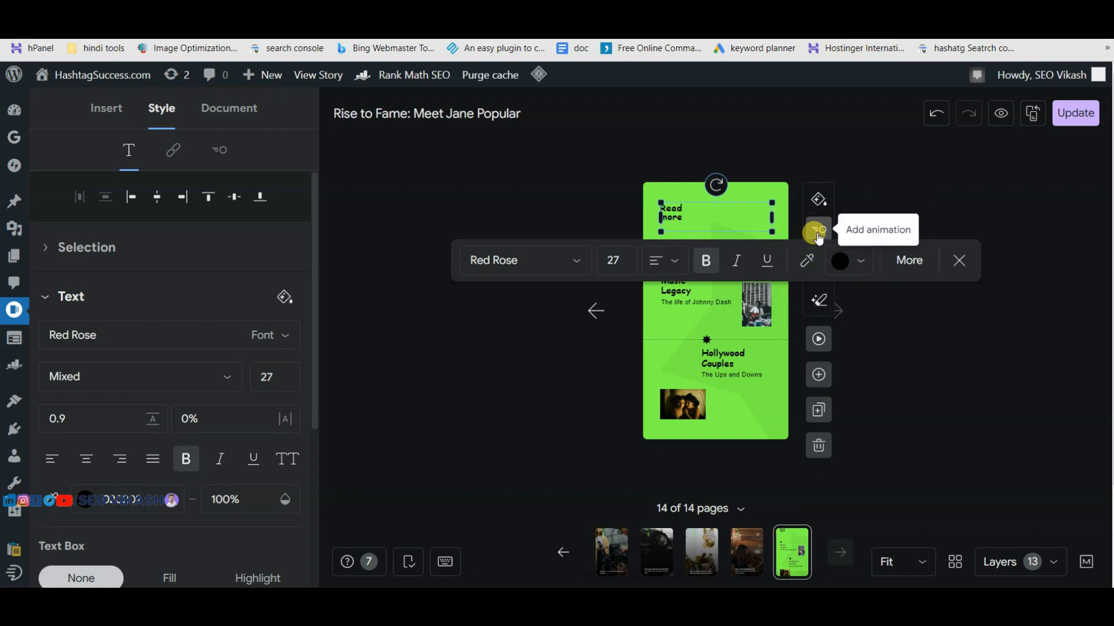
click(888, 214)
click(682, 207)
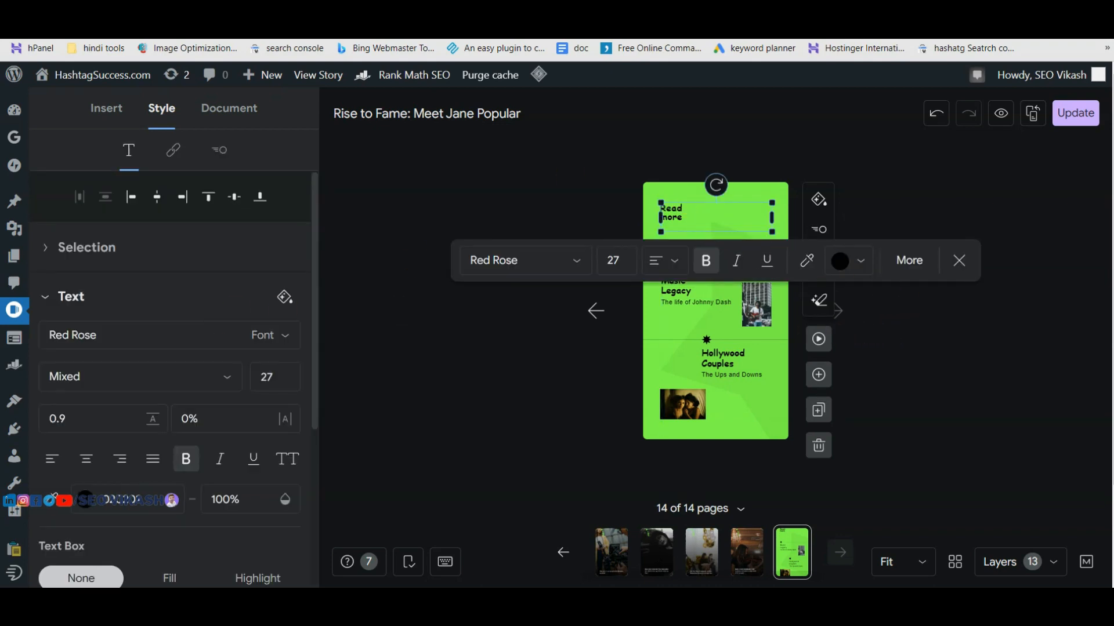
click(171, 152)
click(79, 229)
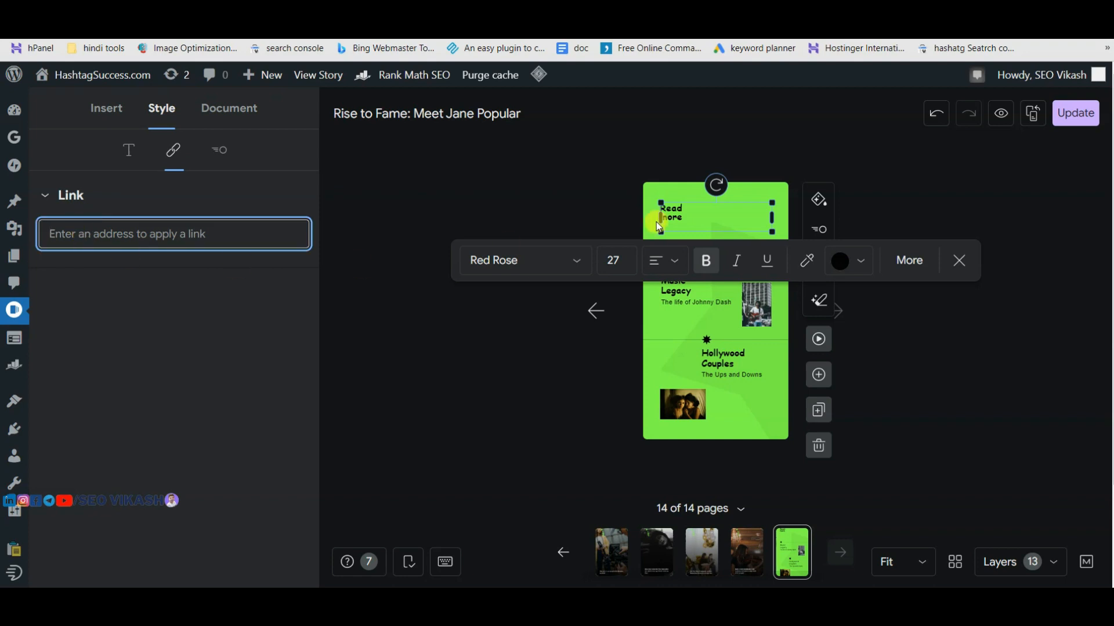
click(149, 29)
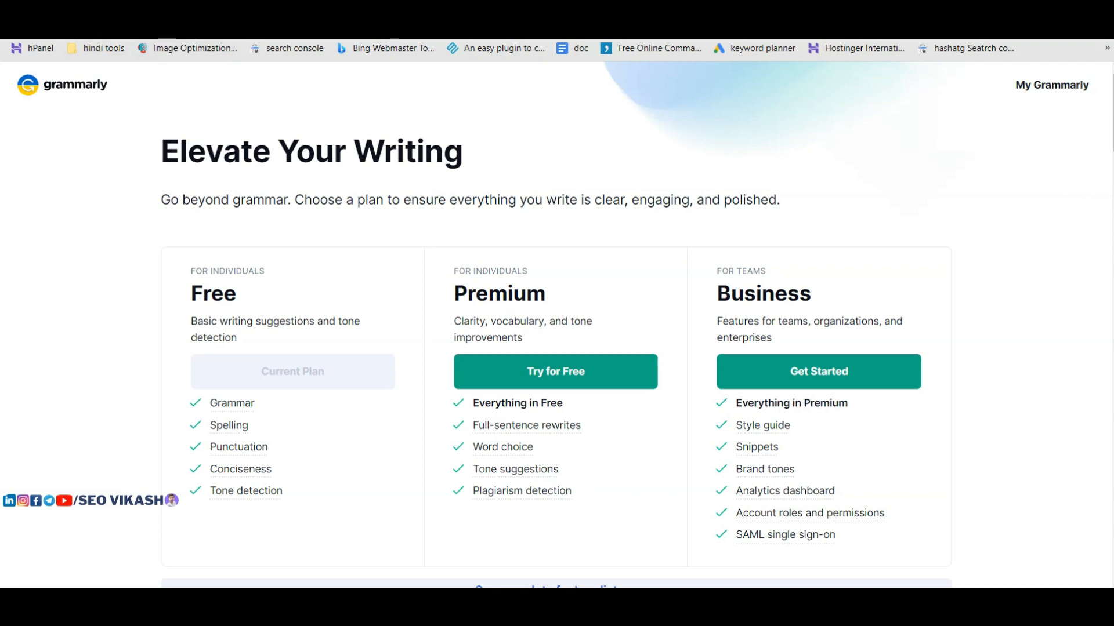
click(70, 29)
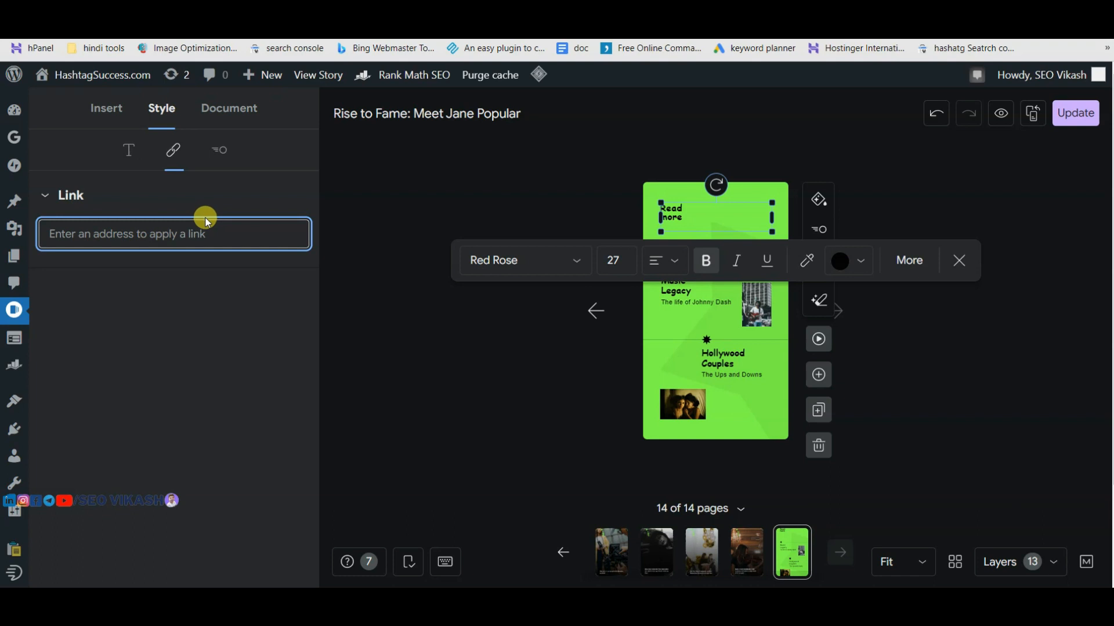
text(https://www.grammarly.com/)
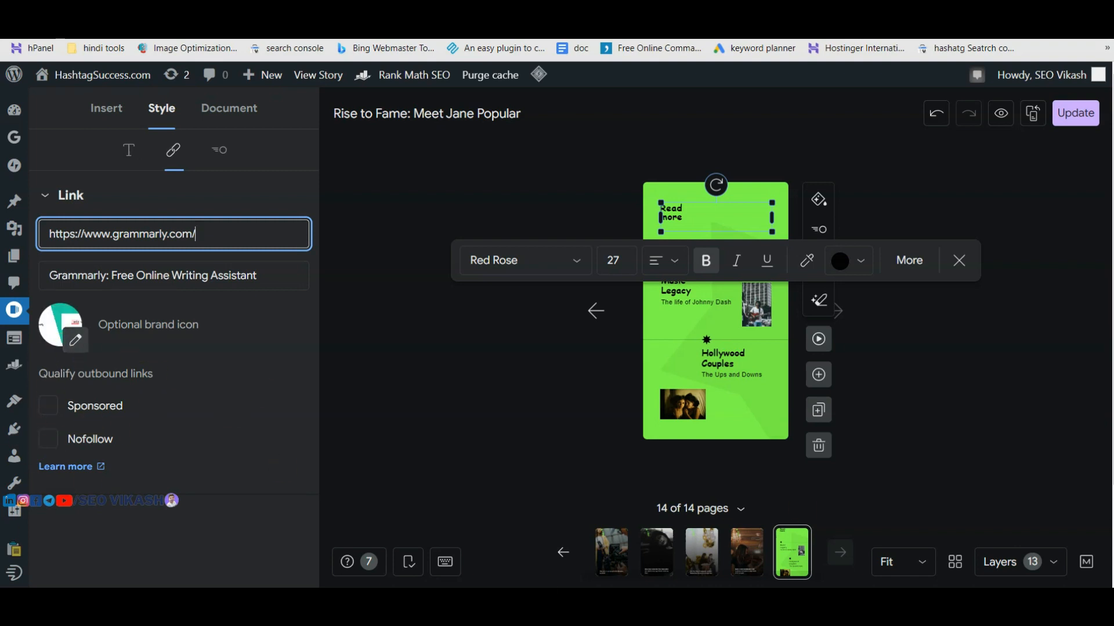
click(992, 362)
click(1076, 113)
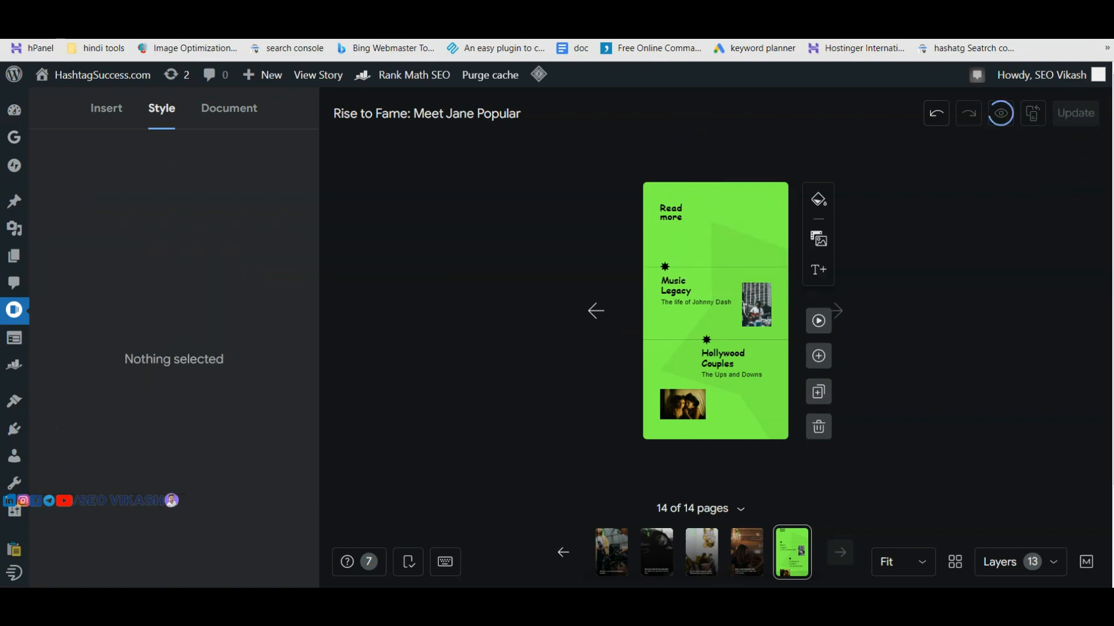
Step: Switch to the Rank Math SEO Analyzer and run the analysis of the story's URL again
click(734, 562)
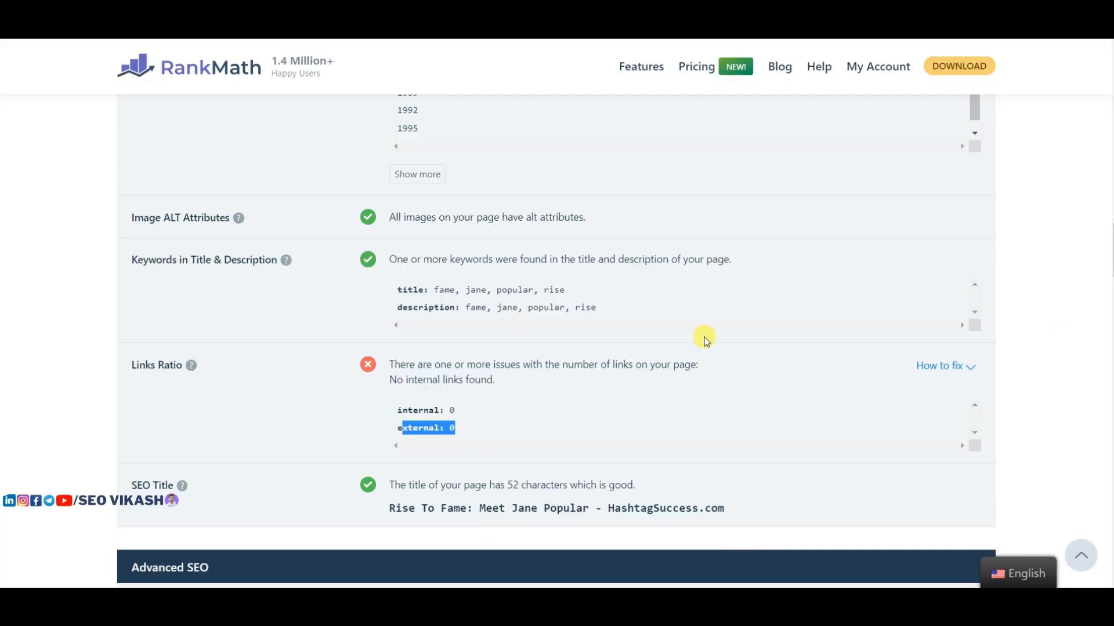
scroll(708, 343, up, 10)
scroll(709, 342, up, 10)
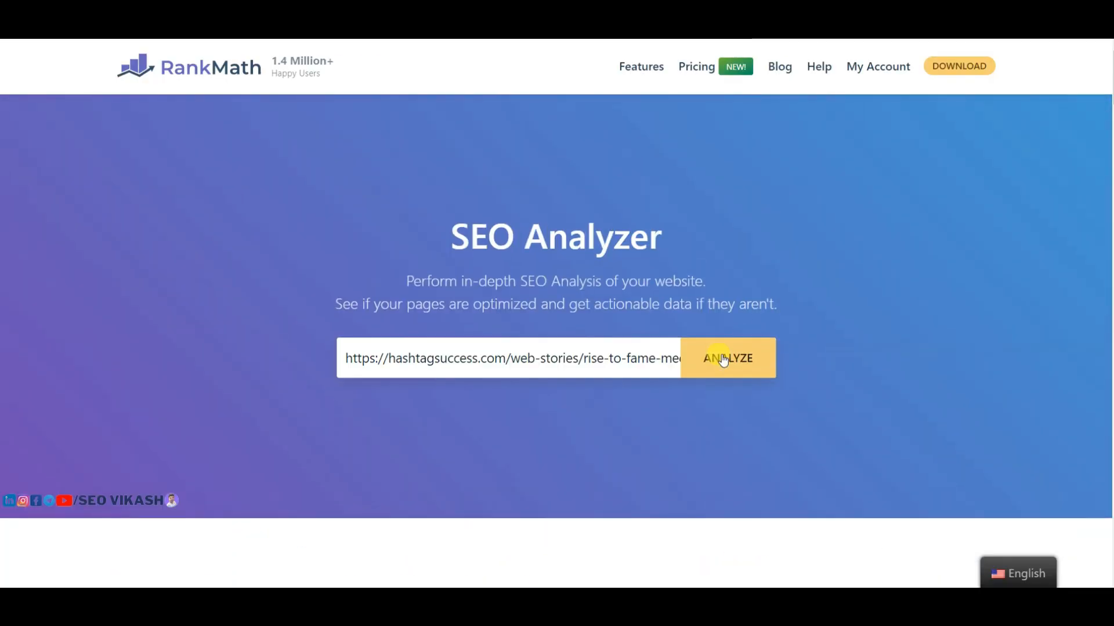
click(724, 359)
Step: Examine the new audit report's score, Links Ratio, SEO Title and search preview results
scroll(705, 371, down, 5)
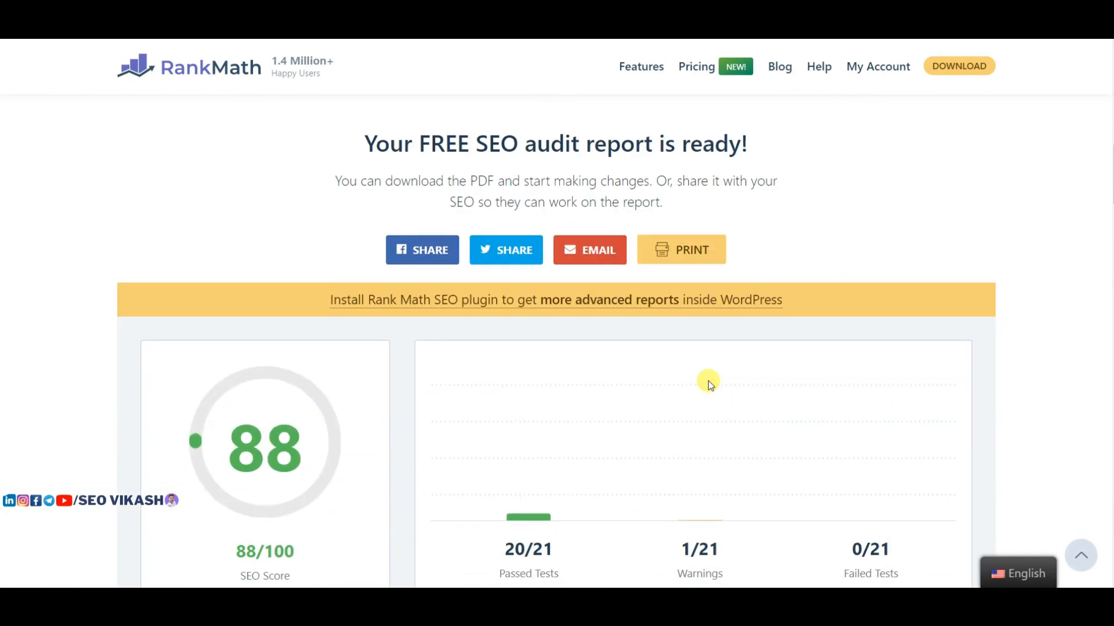
scroll(709, 382, down, 4)
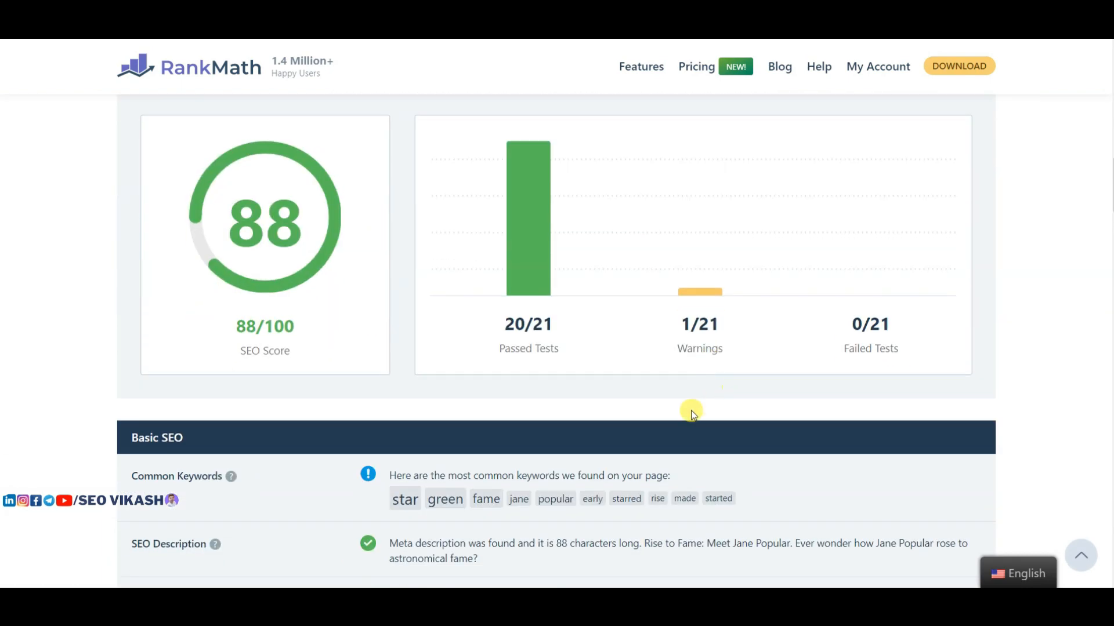
scroll(692, 413, down, 5)
scroll(692, 413, up, 4)
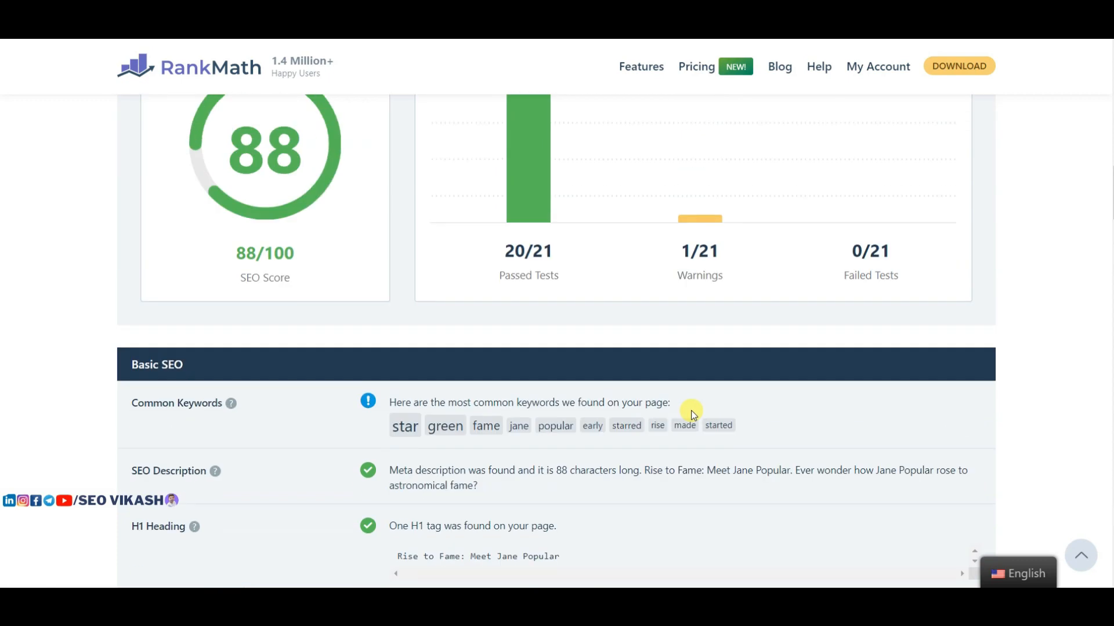
scroll(586, 335, down, 12)
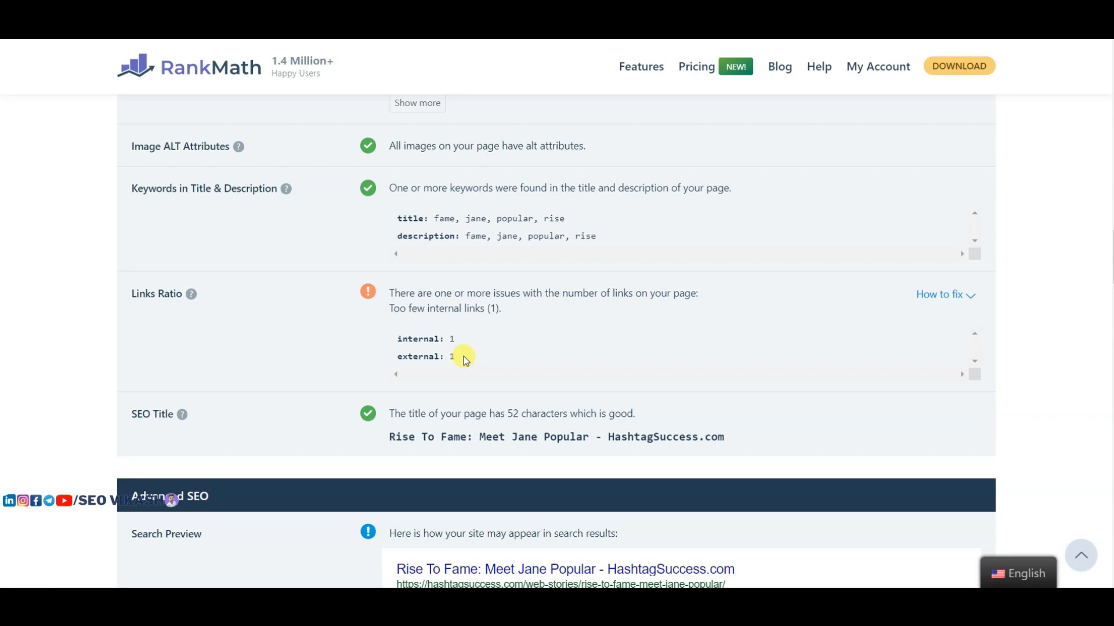
scroll(464, 356, down, 1)
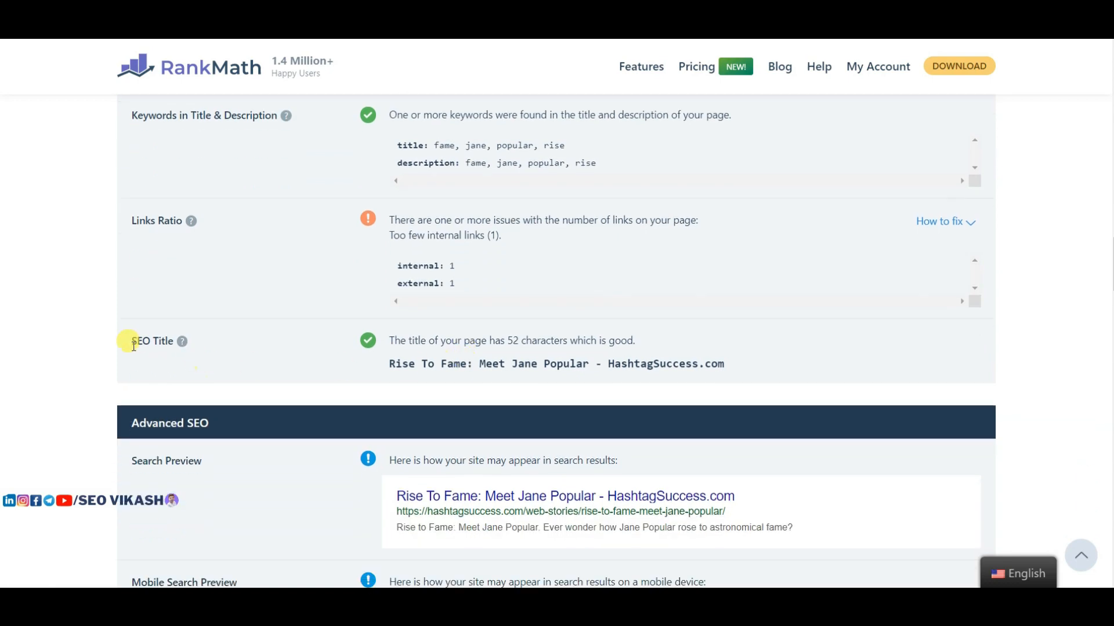
scroll(515, 464, down, 1)
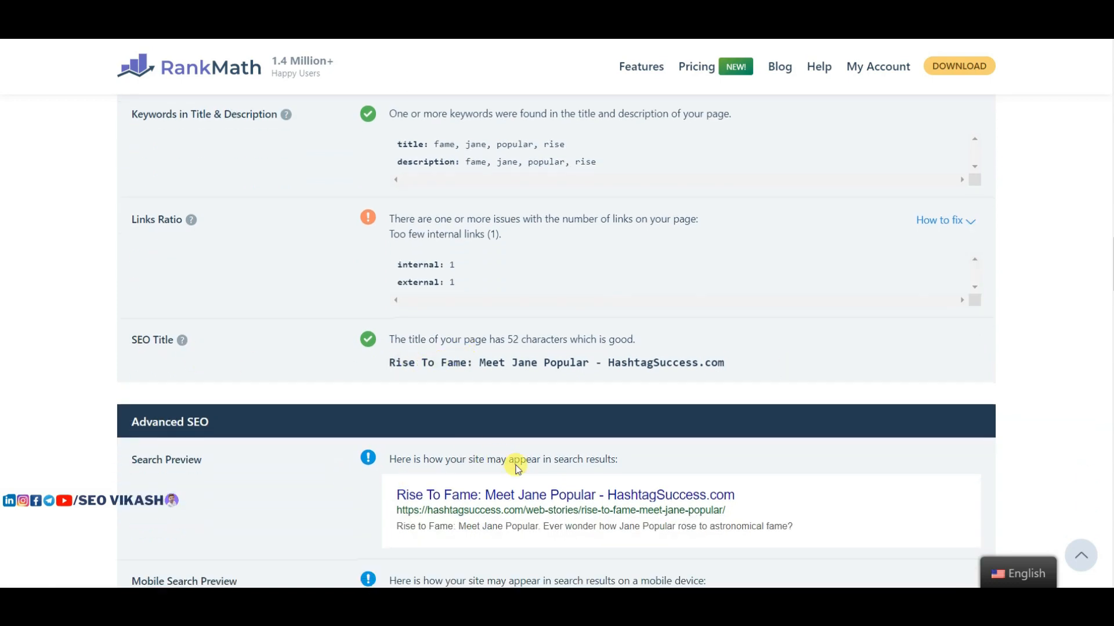
scroll(515, 464, down, 1)
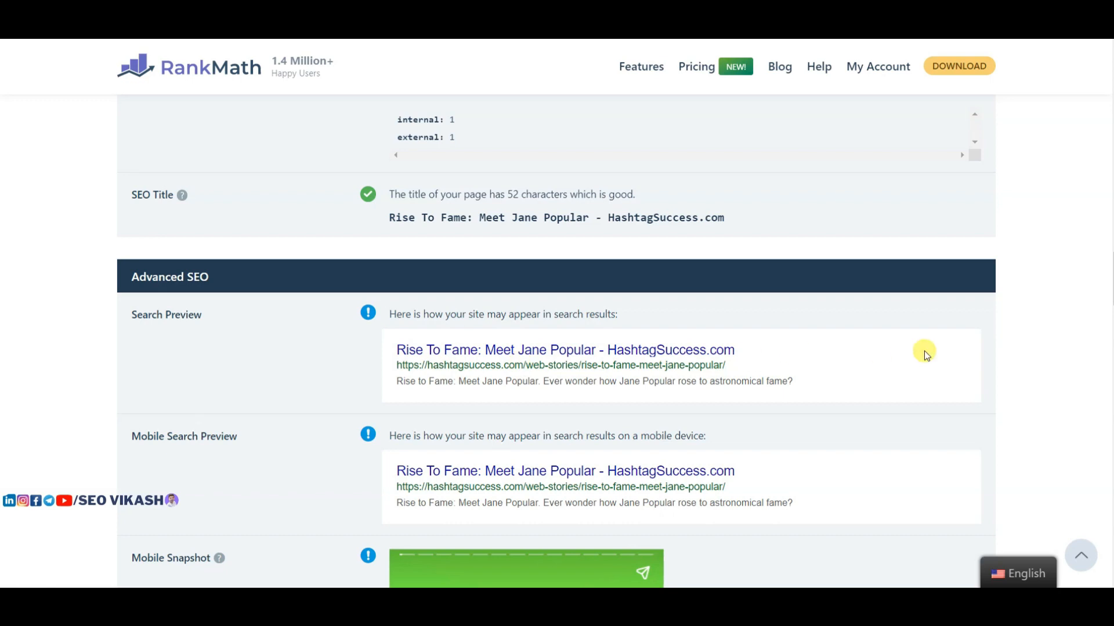
Step: Examine the audit report's Advanced SEO, Performance and Security results, including the mobile snapshot, canonical tag and Noindex Meta check
scroll(642, 395, down, 3)
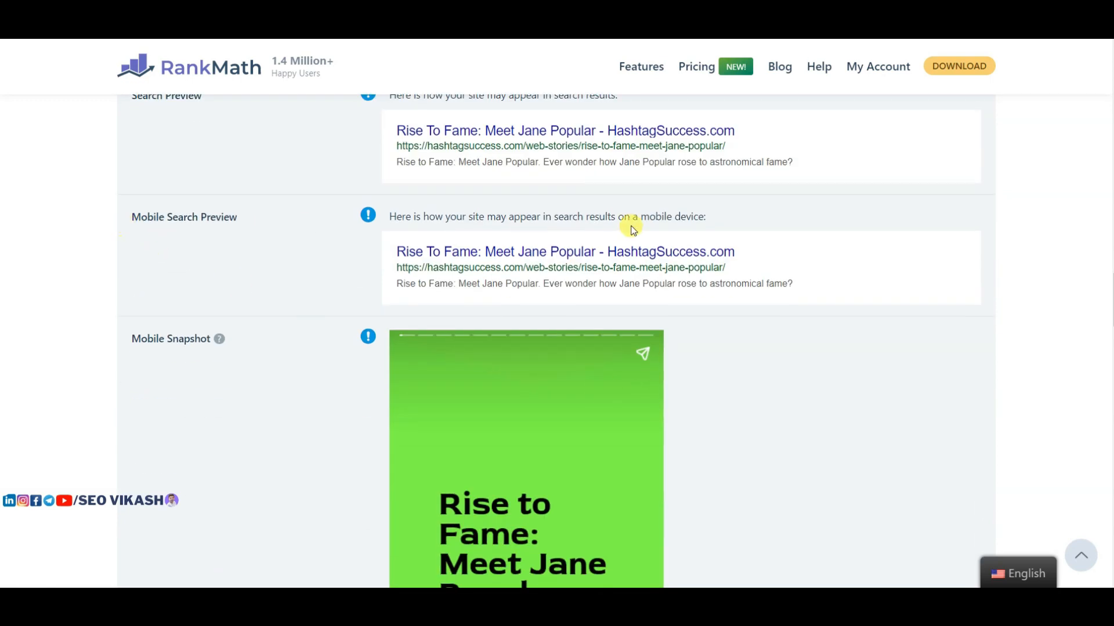
scroll(451, 271, down, 2)
scroll(491, 301, down, 2)
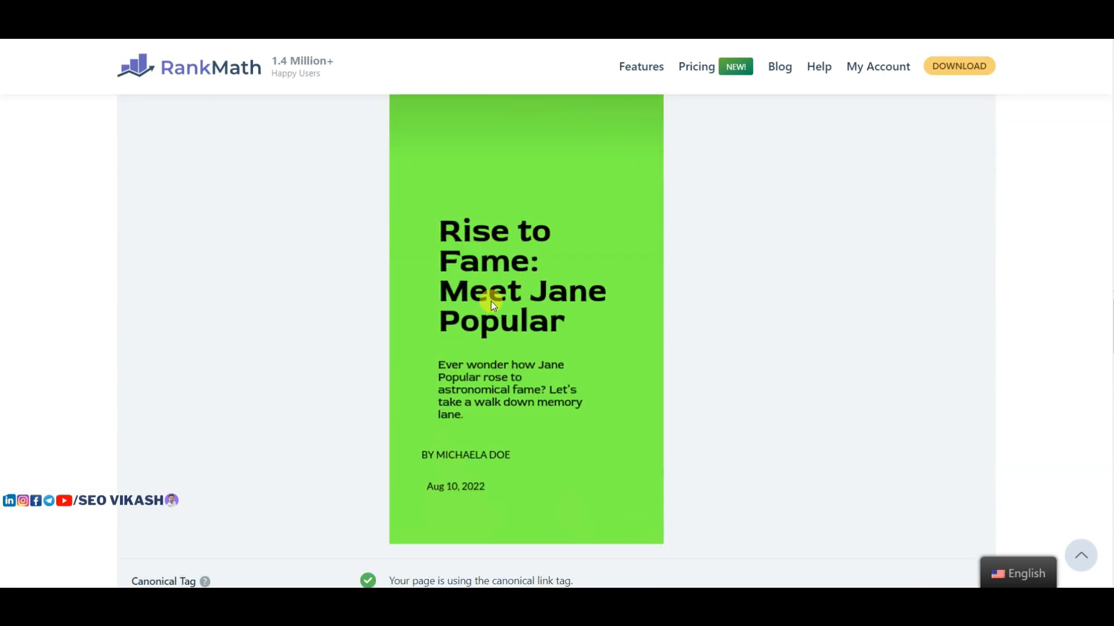
scroll(405, 267, down, 3)
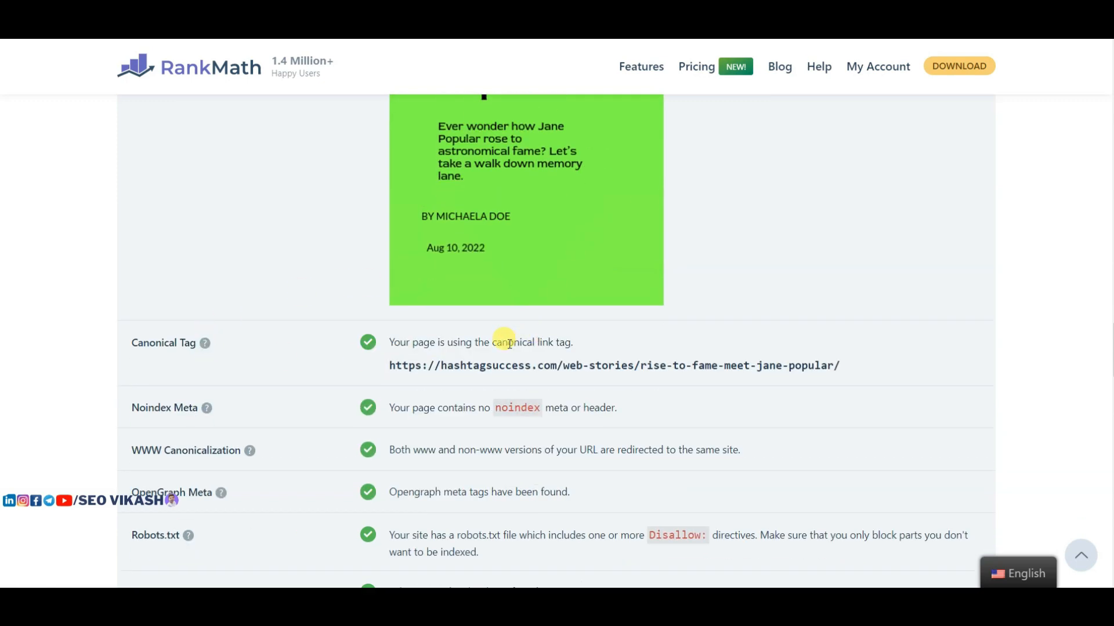
scroll(226, 281, down, 2)
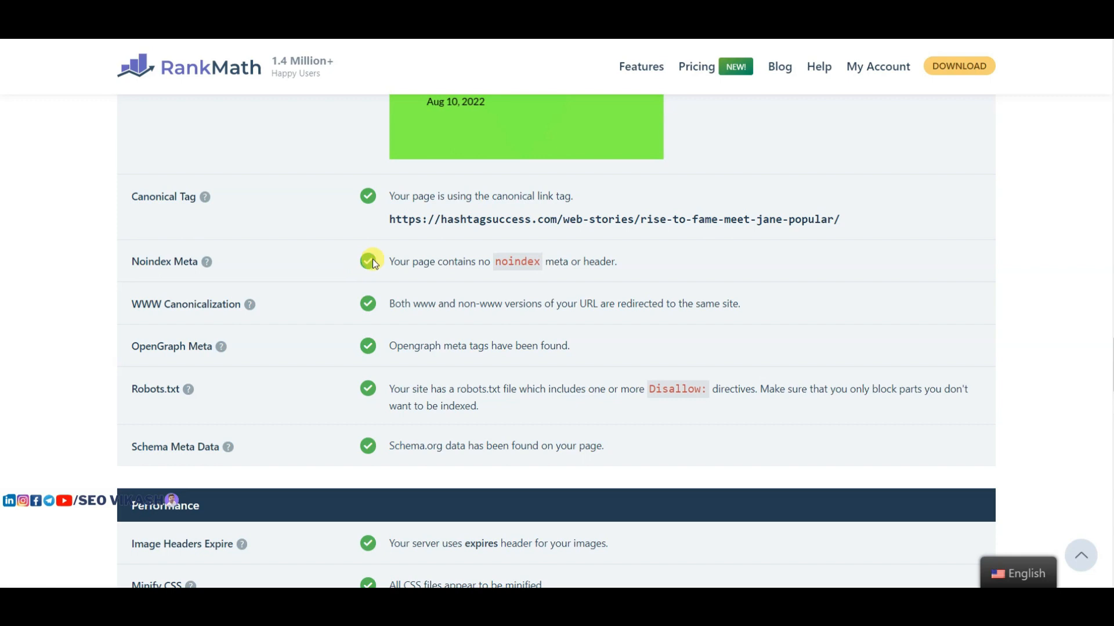
drag(496, 262, 543, 265)
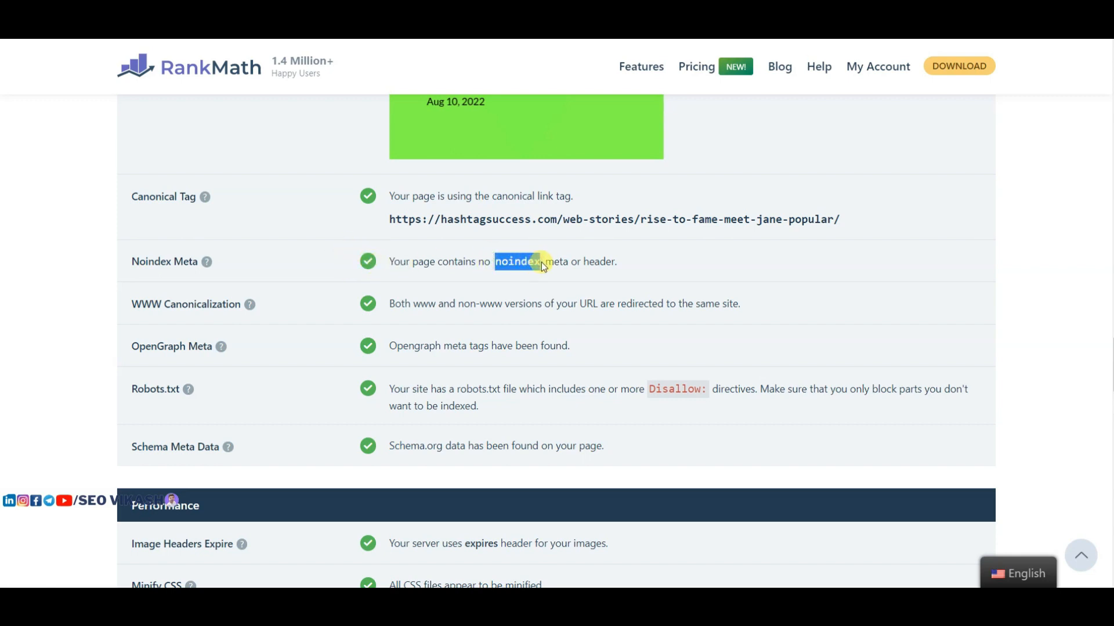
click(624, 257)
scroll(354, 348, down, 7)
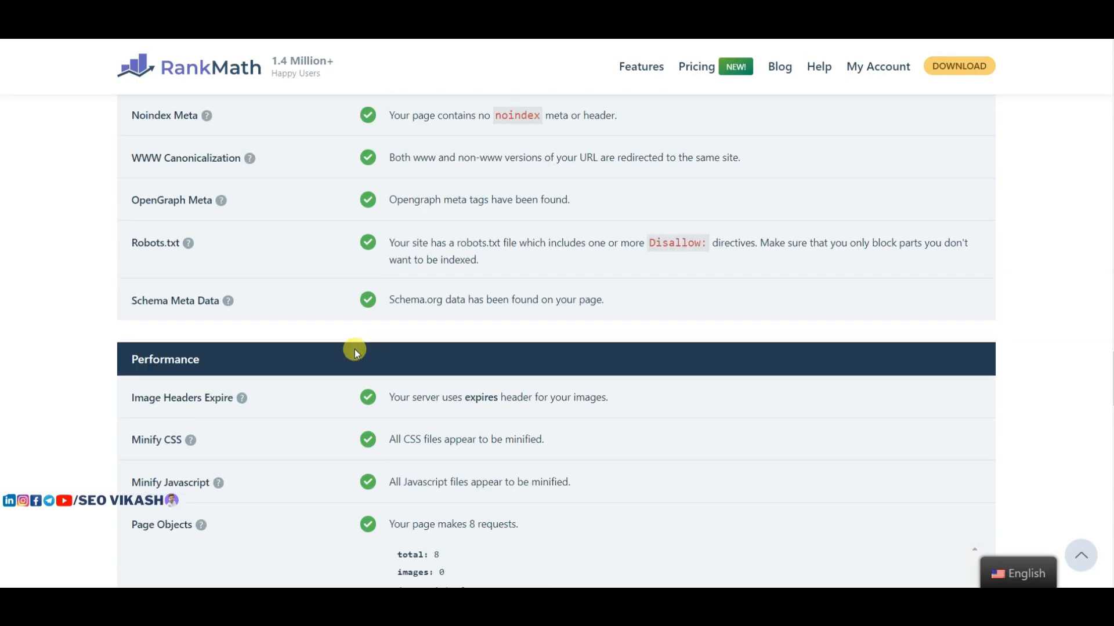
scroll(478, 326, down, 5)
Step: Return to the overall SEO score and recheck the Basic SEO results for image ALT attributes, keywords and Links Ratio
scroll(477, 325, up, 15)
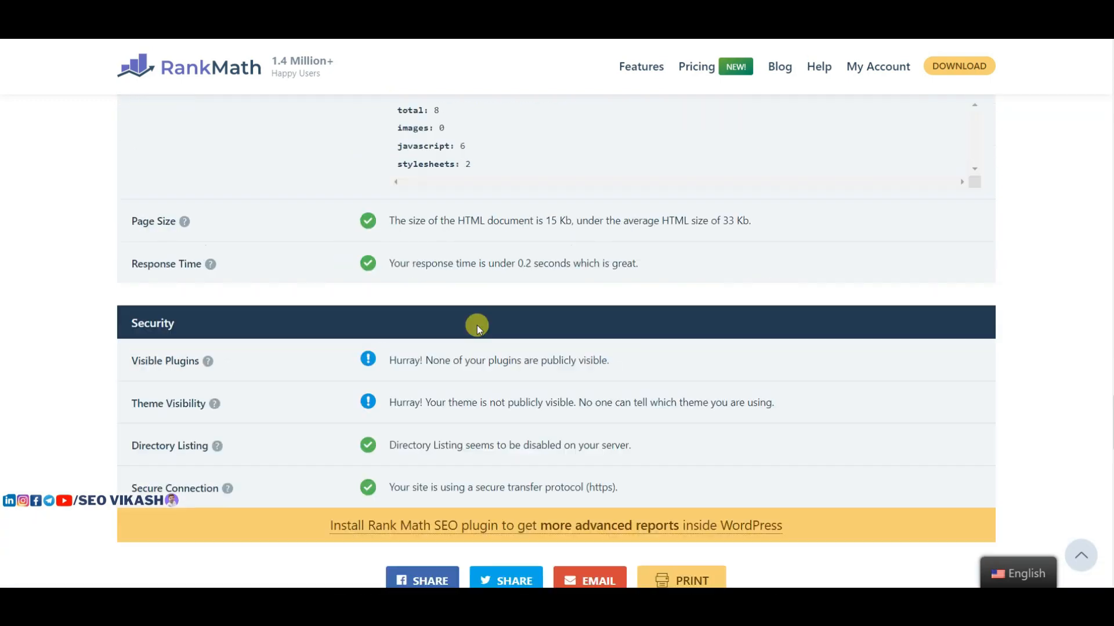
scroll(478, 324, up, 20)
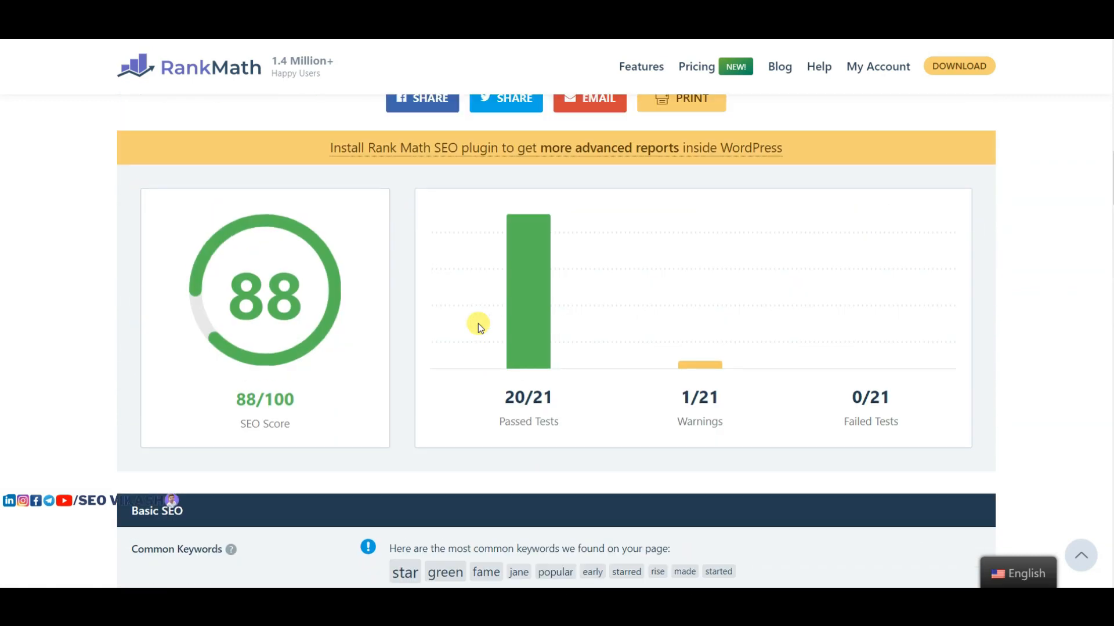
scroll(478, 322, down, 10)
scroll(478, 322, down, 12)
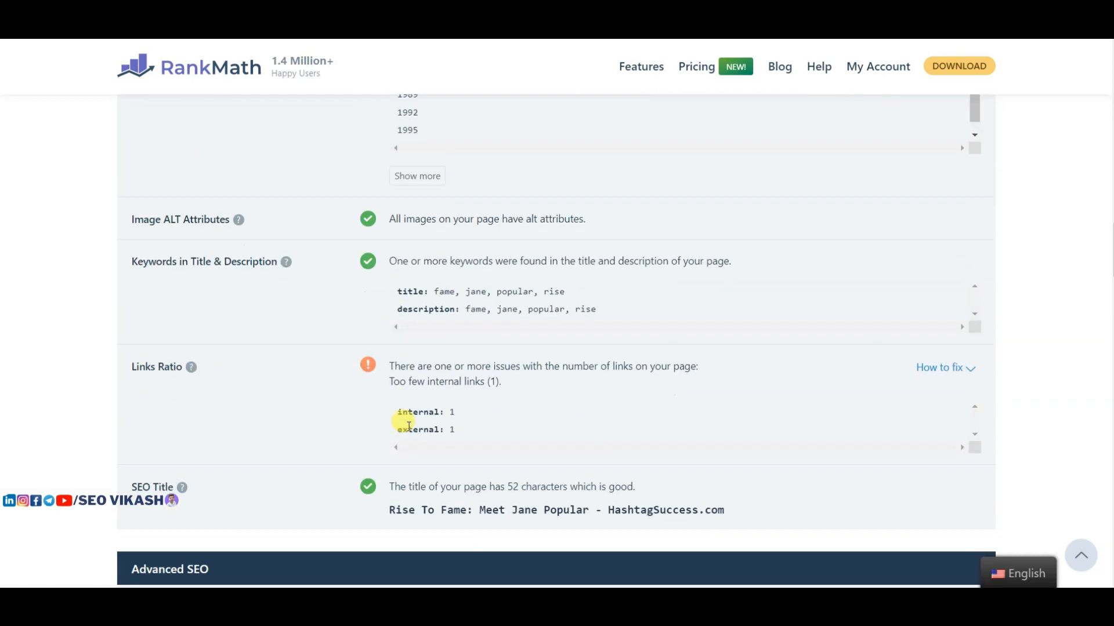
scroll(554, 255, up, 1)
scroll(548, 253, up, 3)
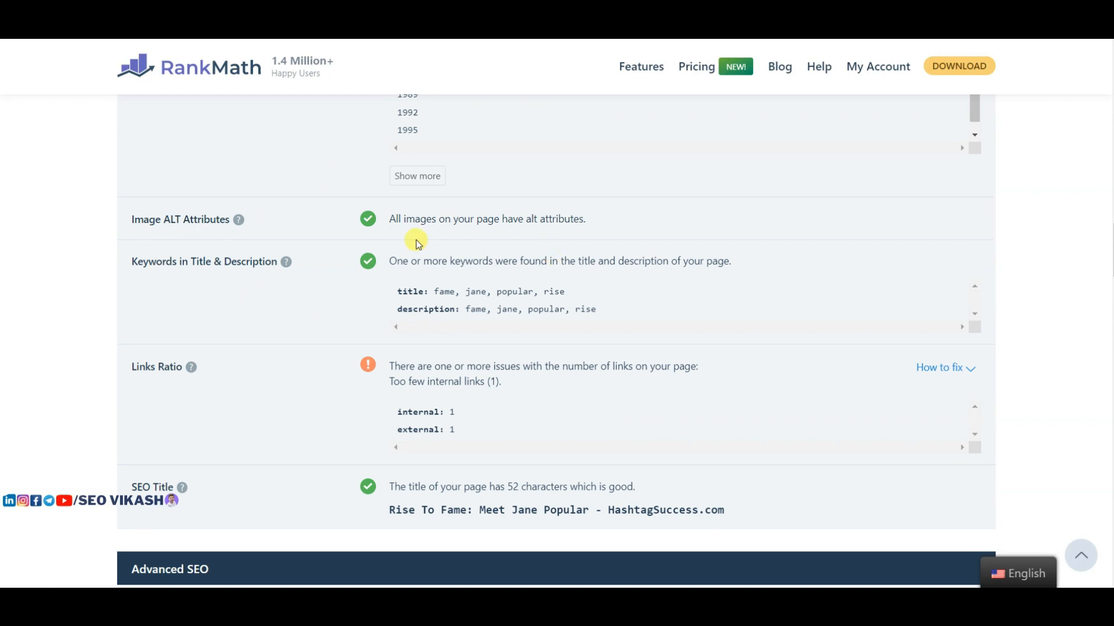
scroll(415, 241, up, 1)
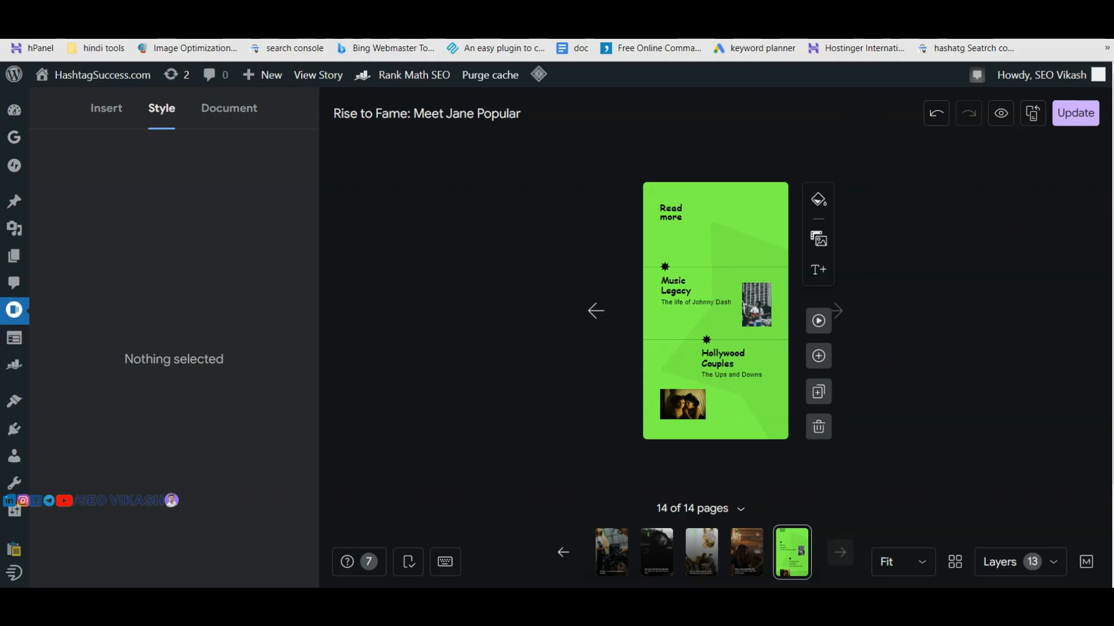
Step: Preview the story and review SEO Minion's on-page analysis of its title, description, headings, images and Open Graph tags
click(1001, 113)
click(974, 23)
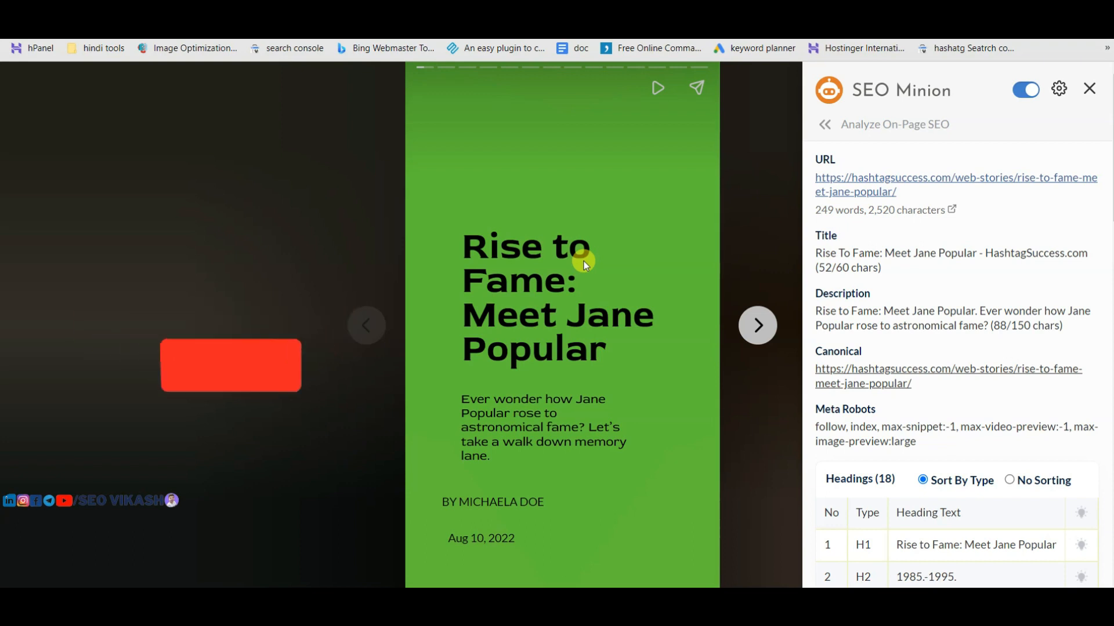
scroll(926, 350, down, 4)
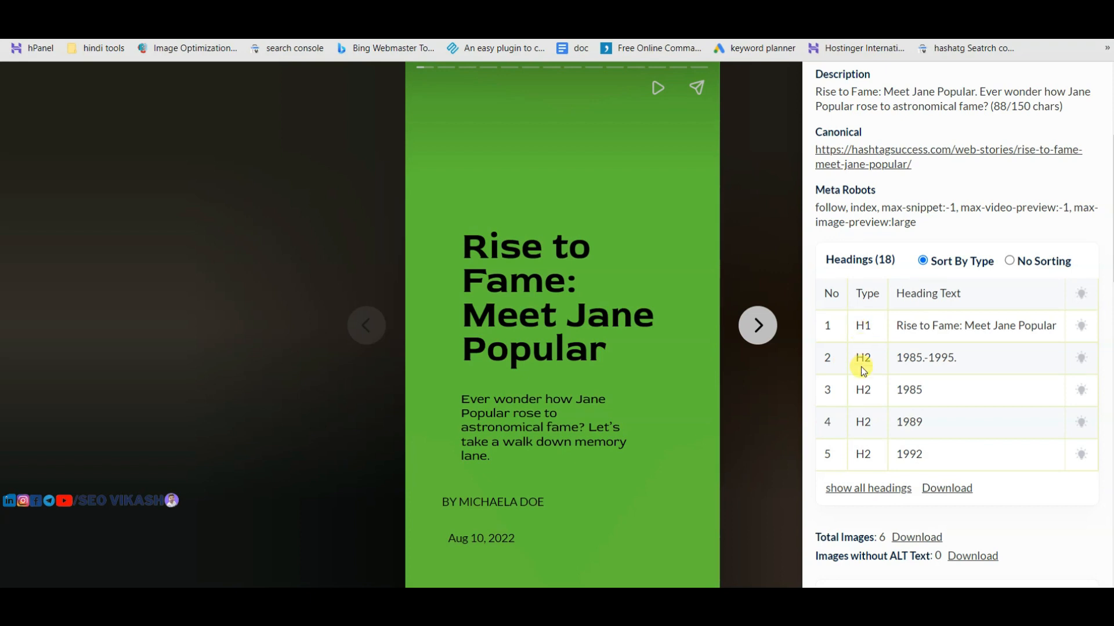
scroll(870, 377, down, 5)
scroll(891, 382, down, 4)
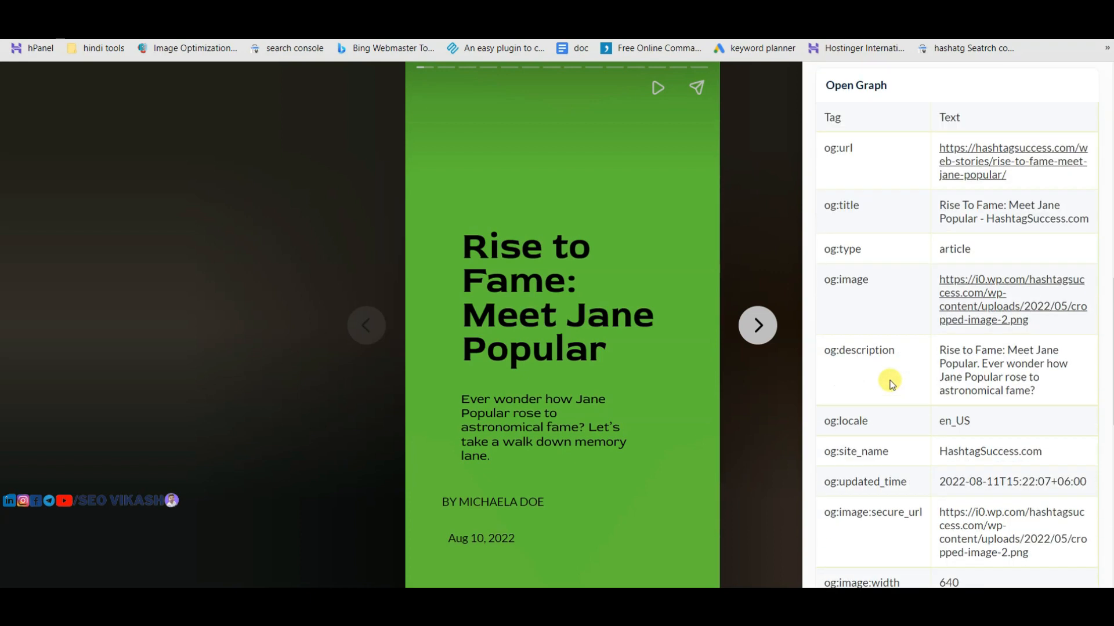
scroll(892, 382, up, 15)
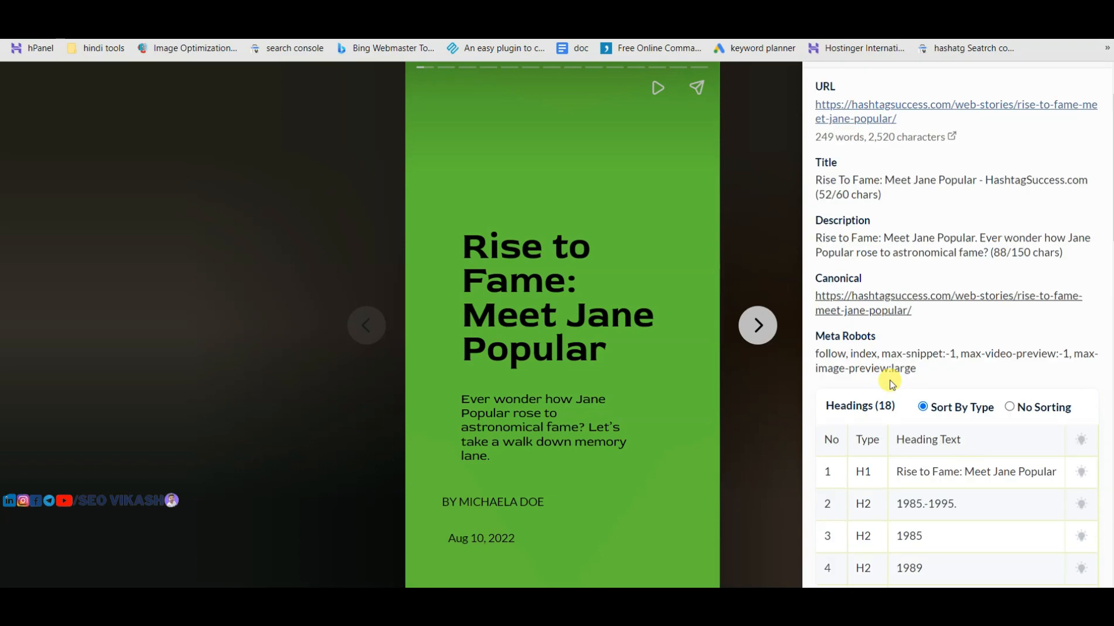